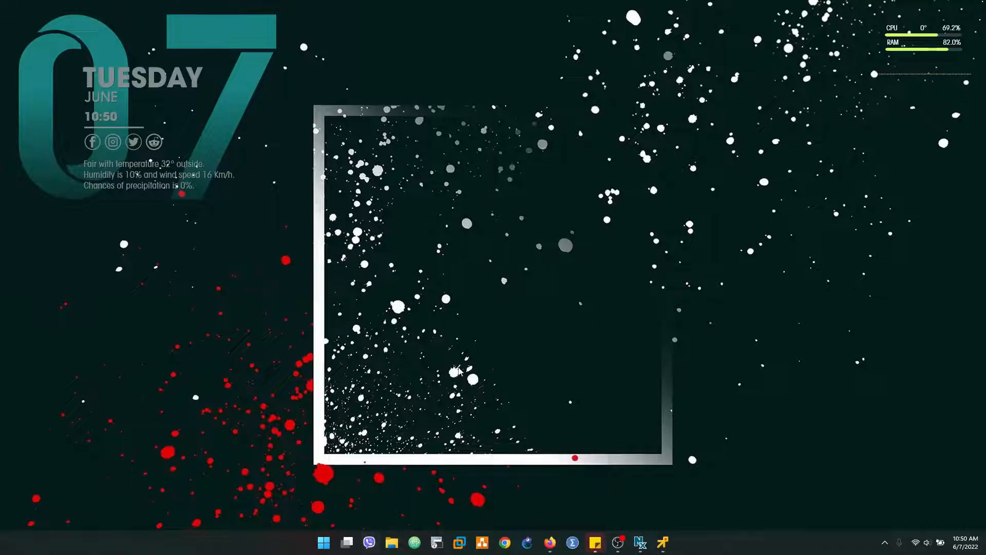
Step: Launch Microsoft Edge from a Start search for 'edge'
key(super)
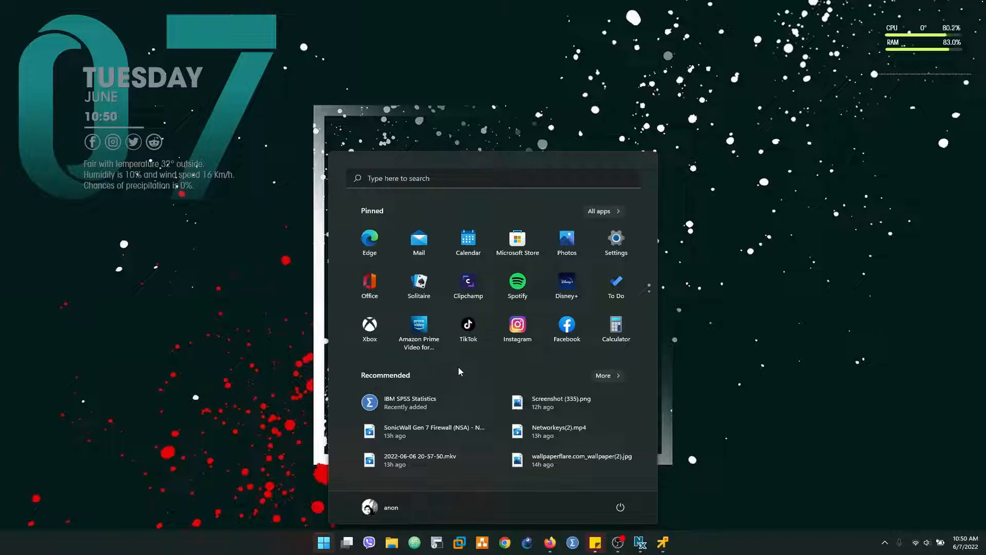
text(c)
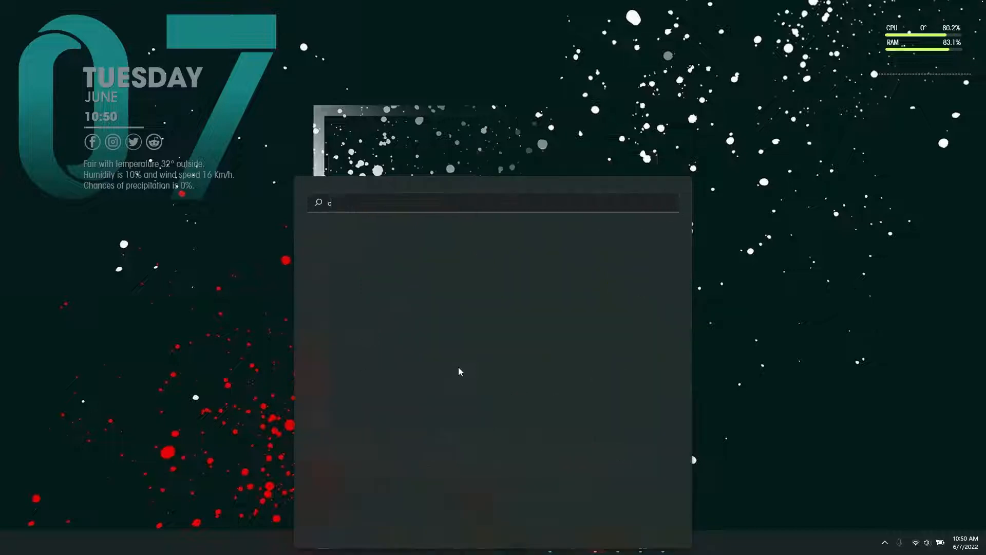
text(hrom)
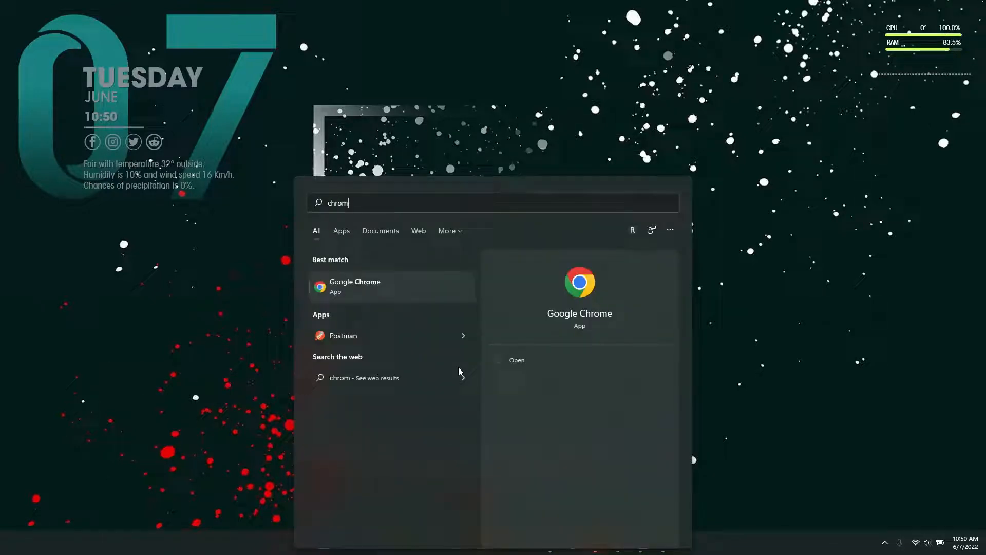
key(BackSpace)
key(BackSpace)
key(BackSpace)
key(BackSpace)
key(BackSpace)
text(edge)
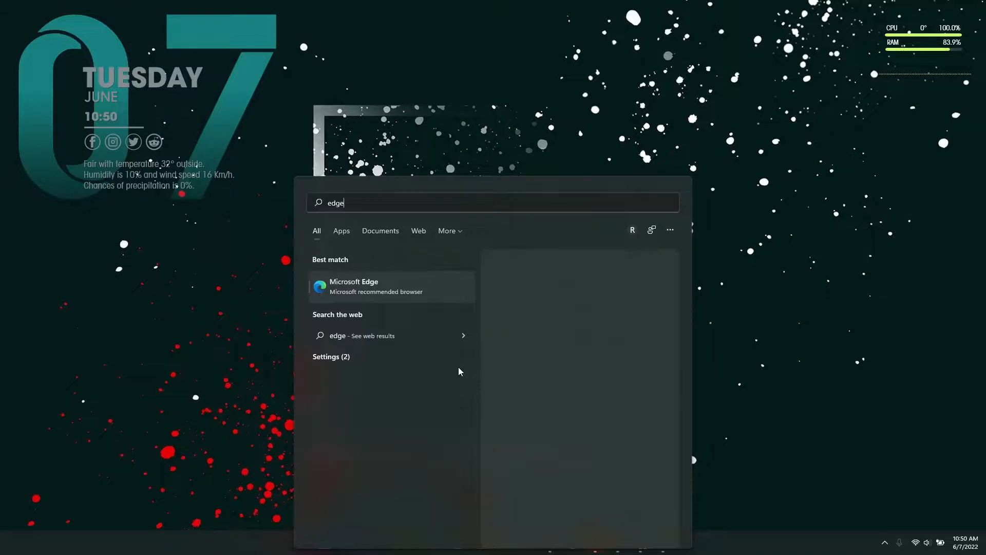
key(Return)
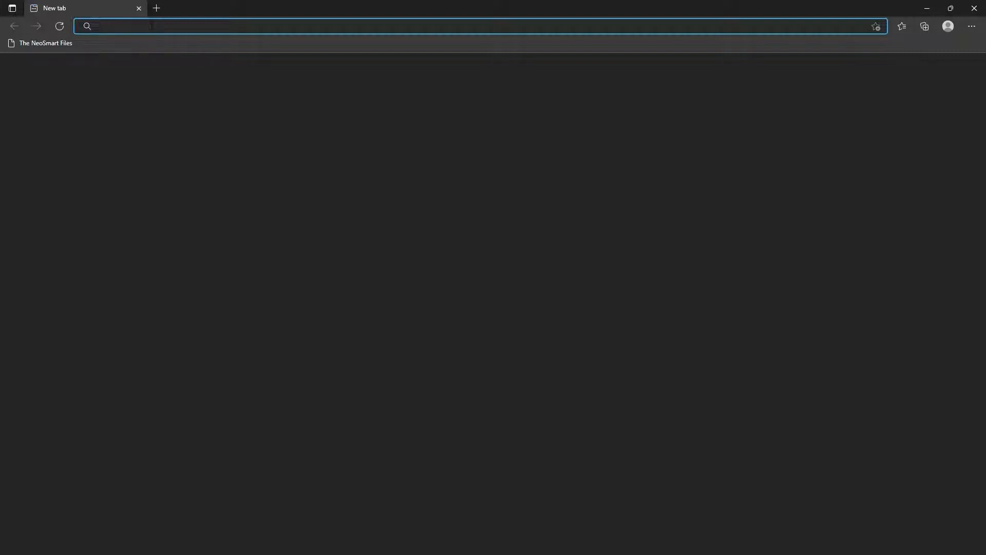
Step: Browse to the SonicWall login page at 172.16.0.249
text(172.16.)
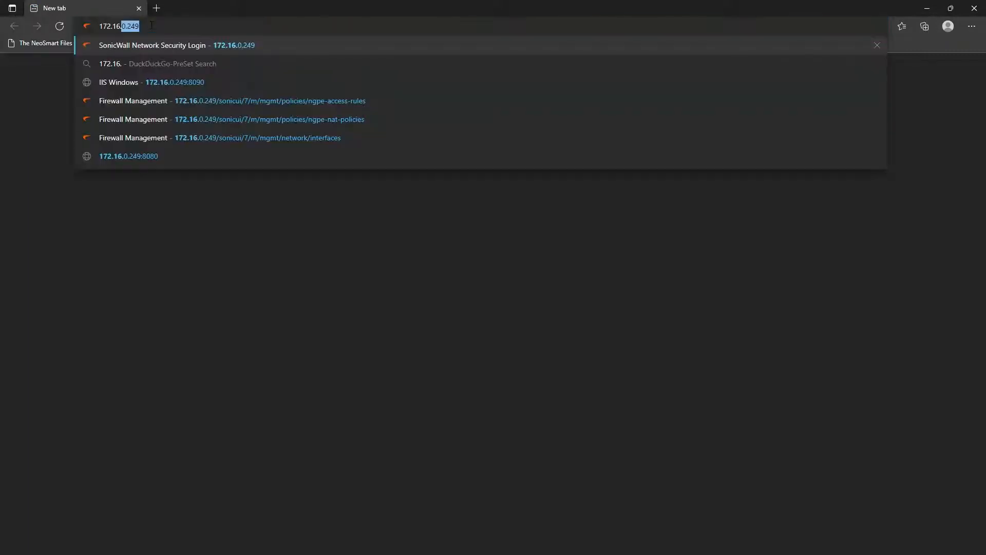
text(0.249)
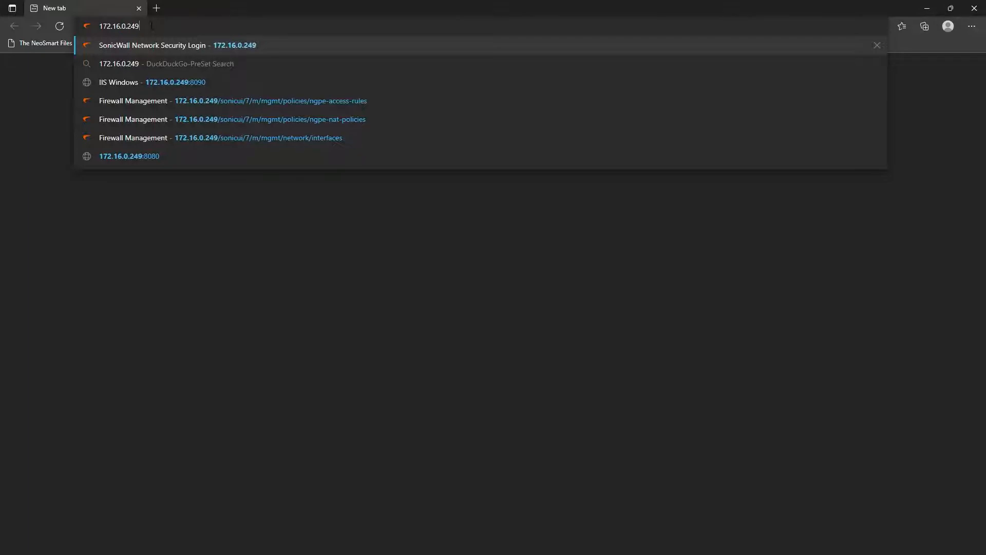
key(Return)
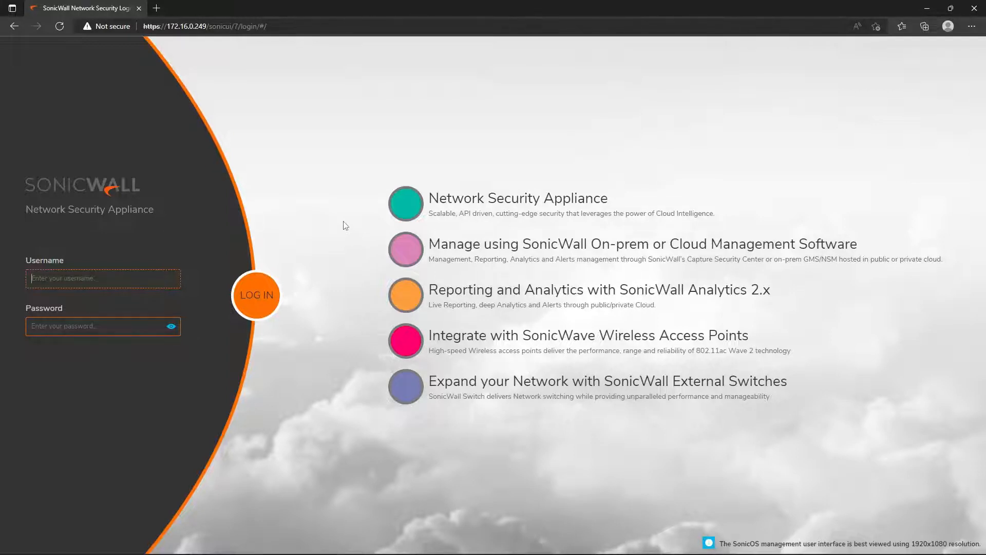
Step: Log in to SonicOS as admin with the account password
text(admin)
key(Tab)
text(password)
key(Return)
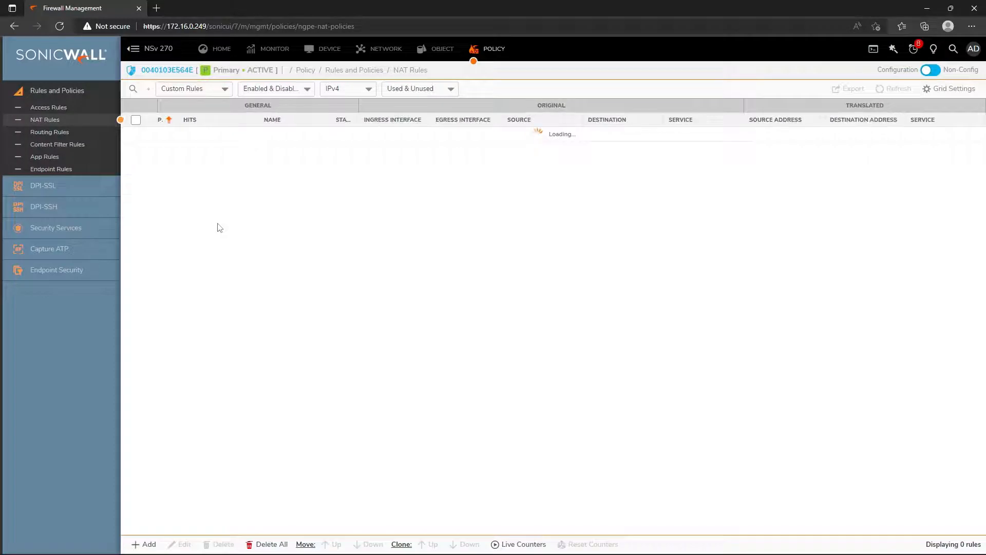
Step: Show the Network Interfaces list and review X1 WAN 172.16.0.249 and X0 LAN 10.10.10.20
click(397, 52)
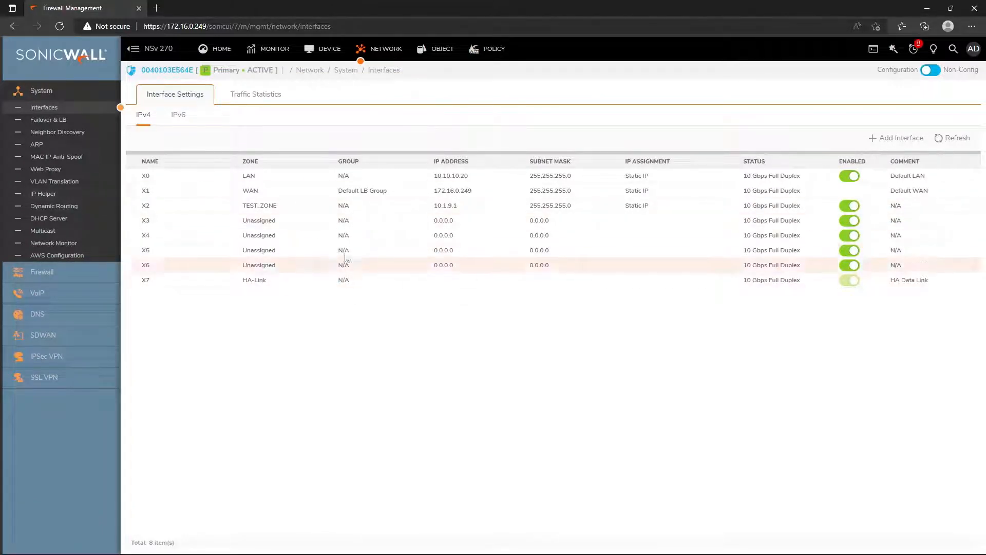
mouse_move(286, 188)
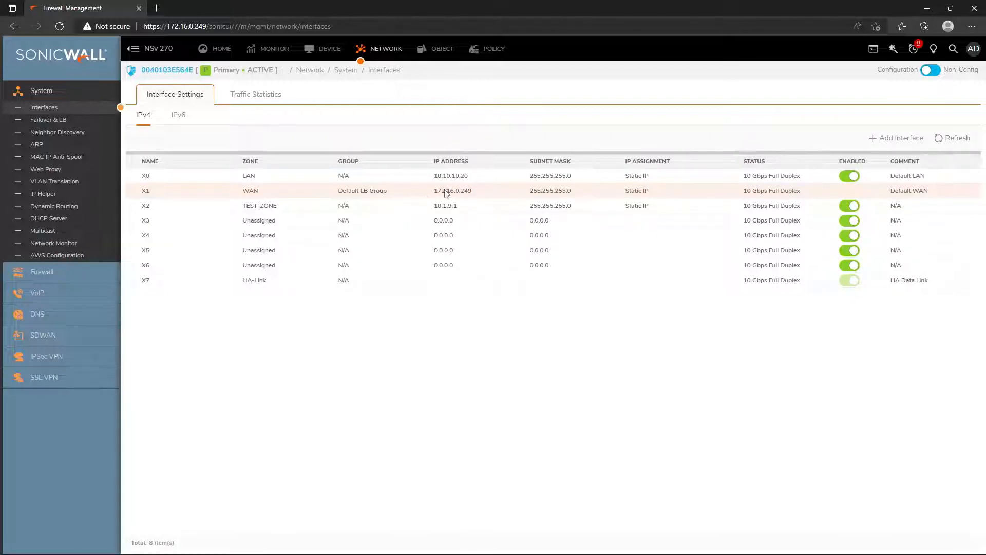
mouse_move(456, 196)
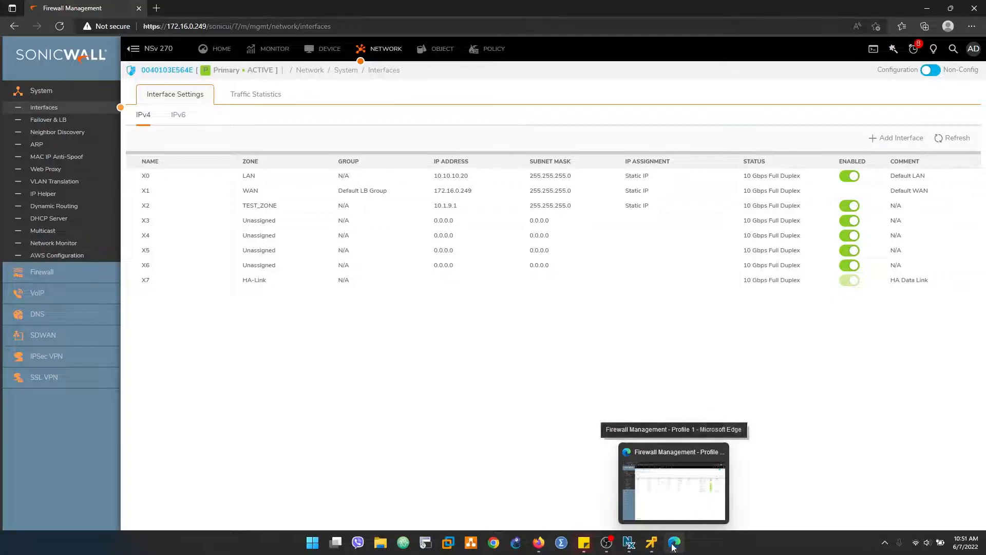
Step: On TEST-PC, ping 10.10.10.20 from Command Prompt and confirm all four requests time out
click(655, 547)
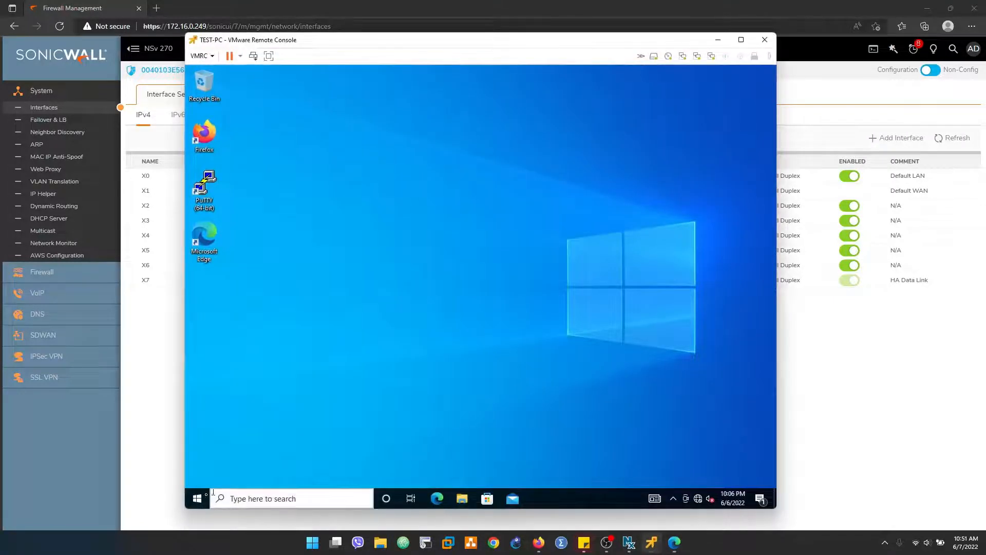
click(198, 499)
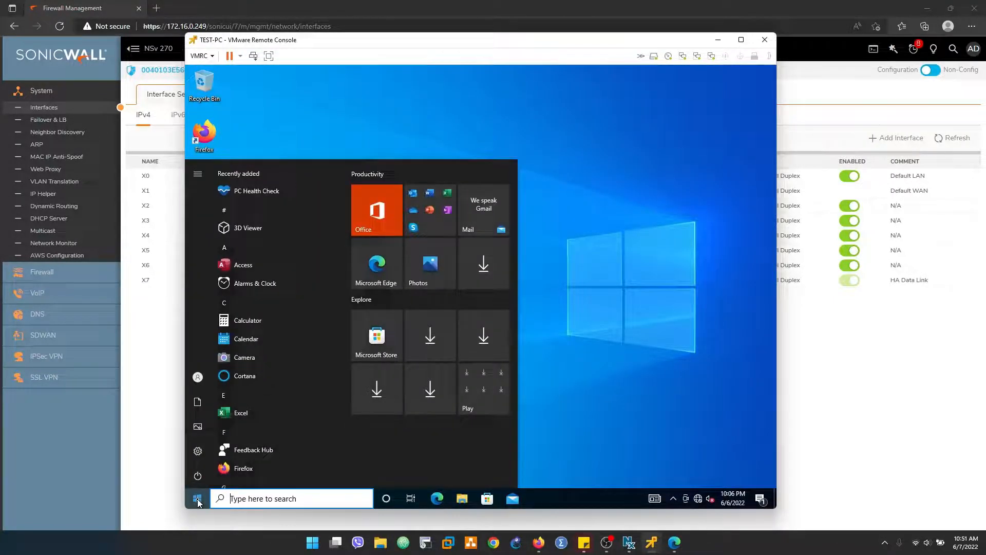
text(cmd)
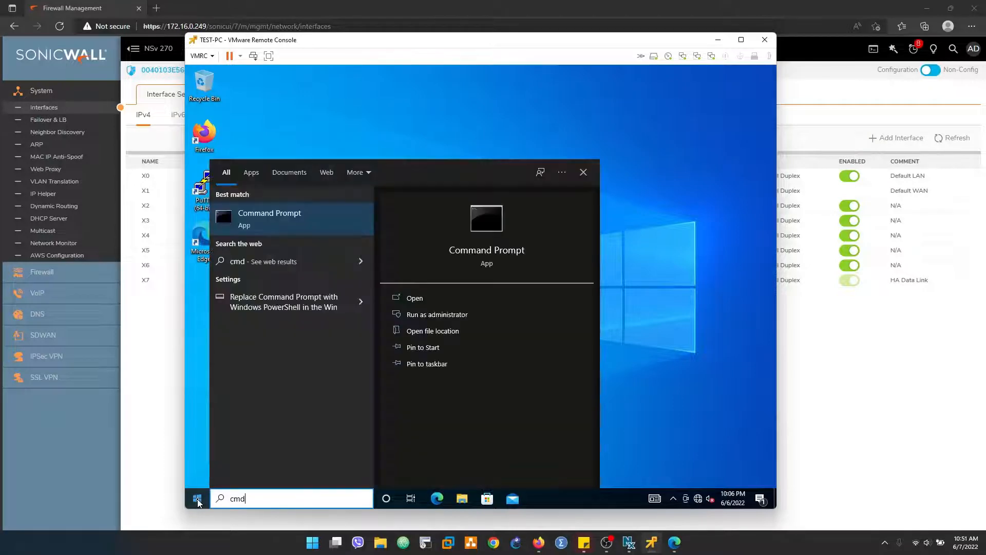
key(ctrl+shift+Return)
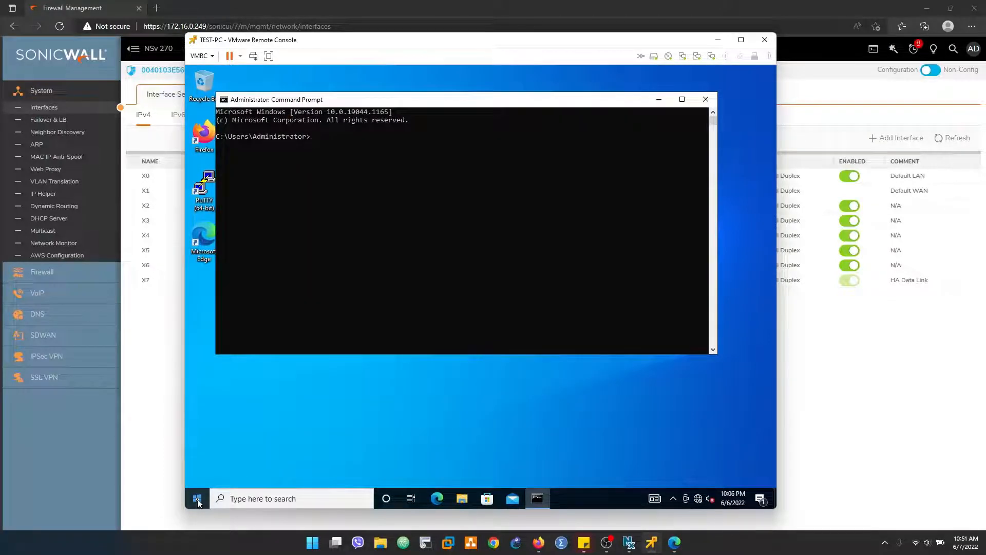
text(ping 10.10.10.20)
key(Return)
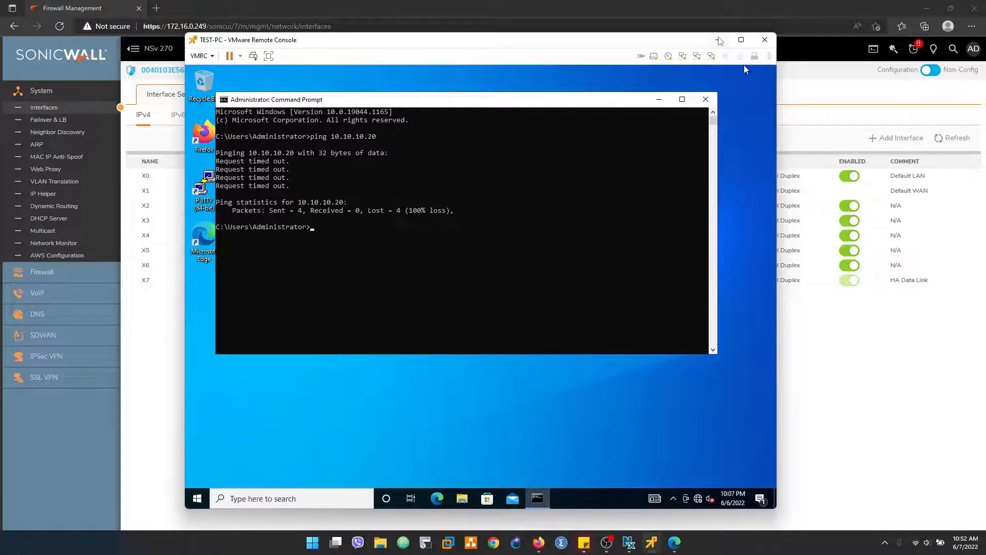
click(719, 41)
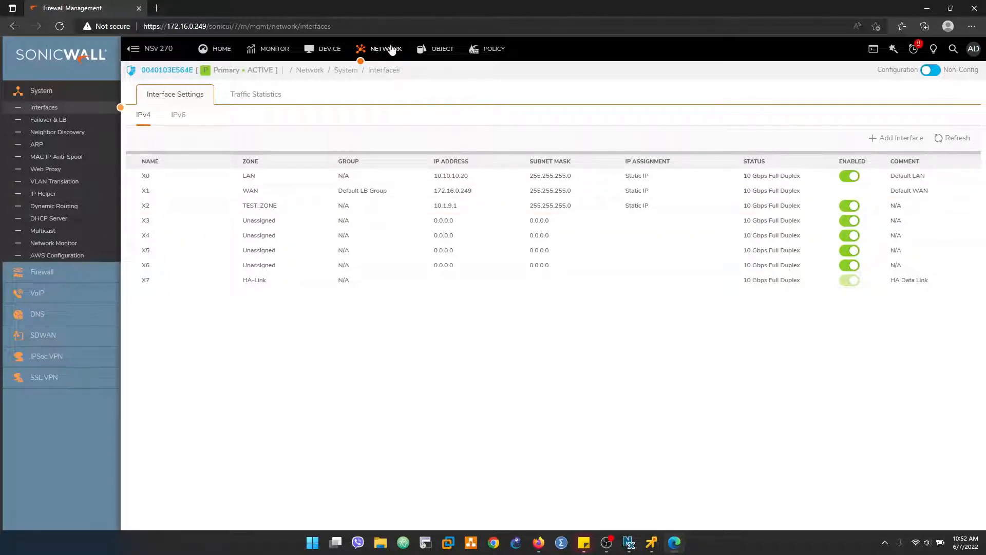
Step: In SSL VPN Server Settings, switch on SSL VPN access for the WAN zone
click(46, 381)
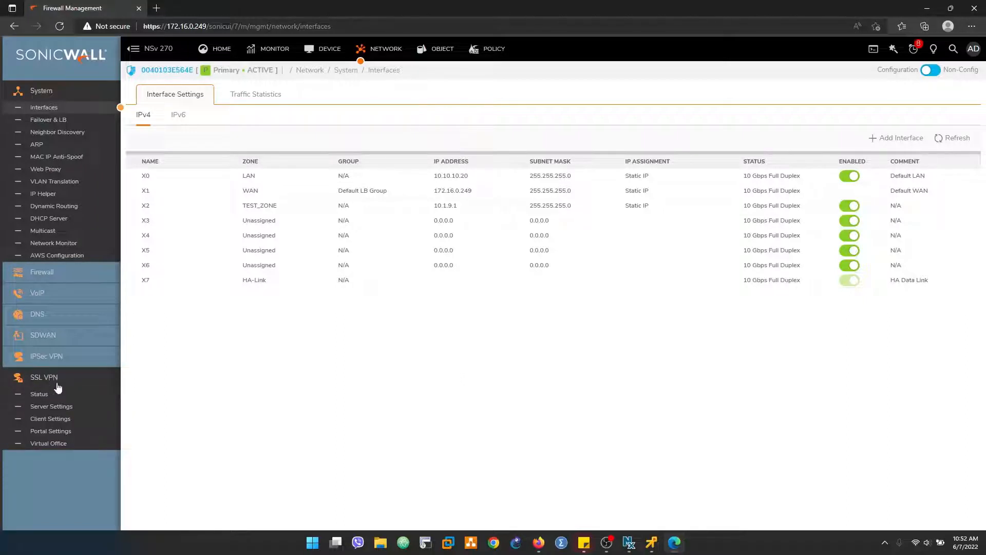
click(37, 396)
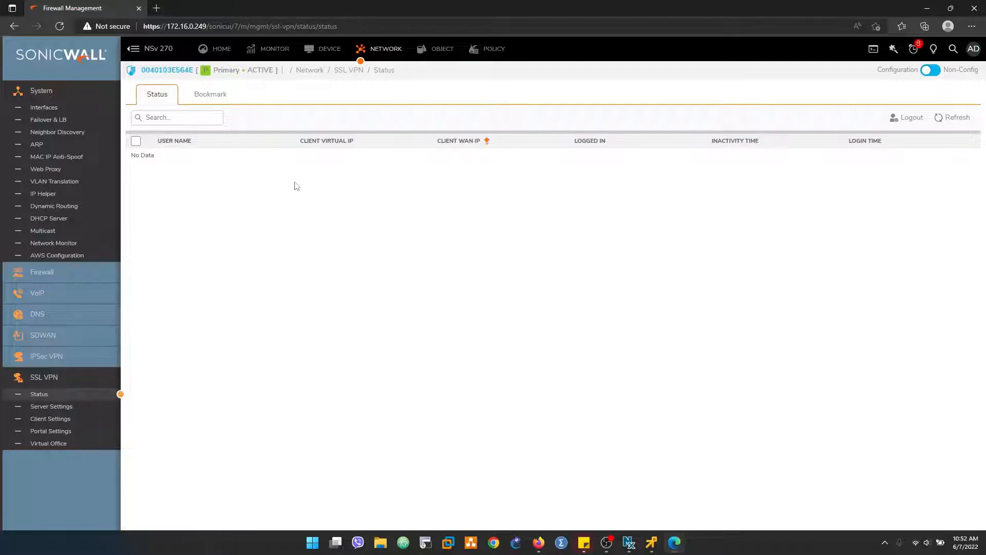
click(52, 408)
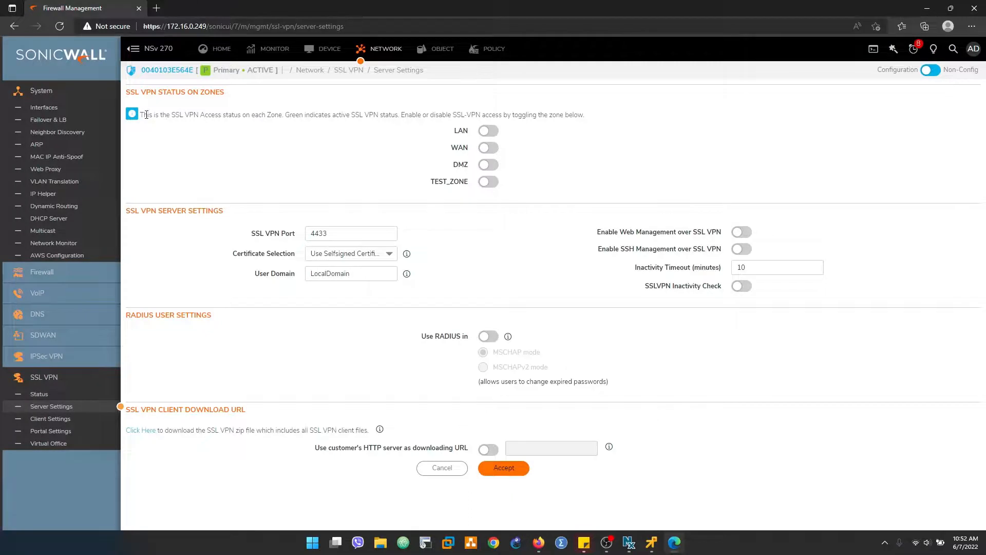
drag(144, 114, 595, 117)
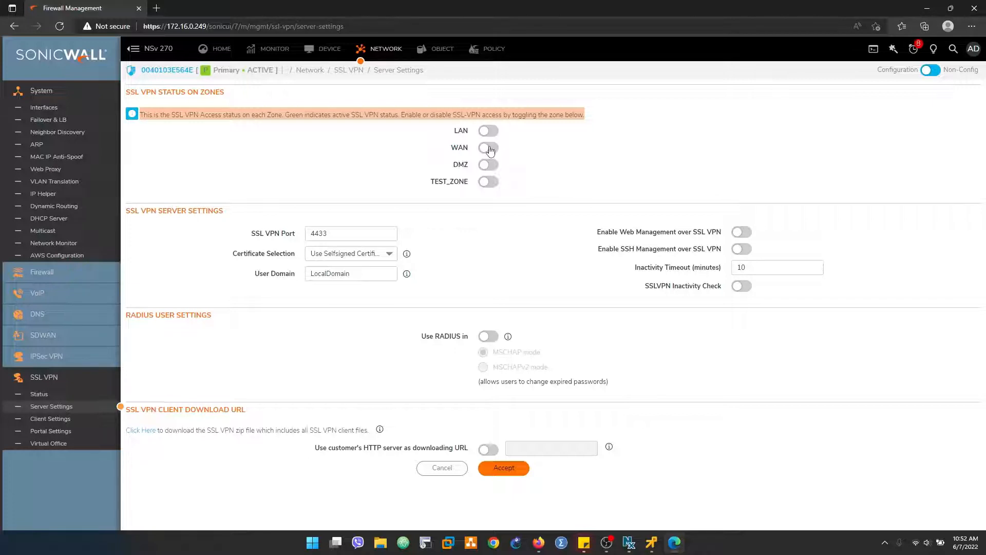
click(490, 147)
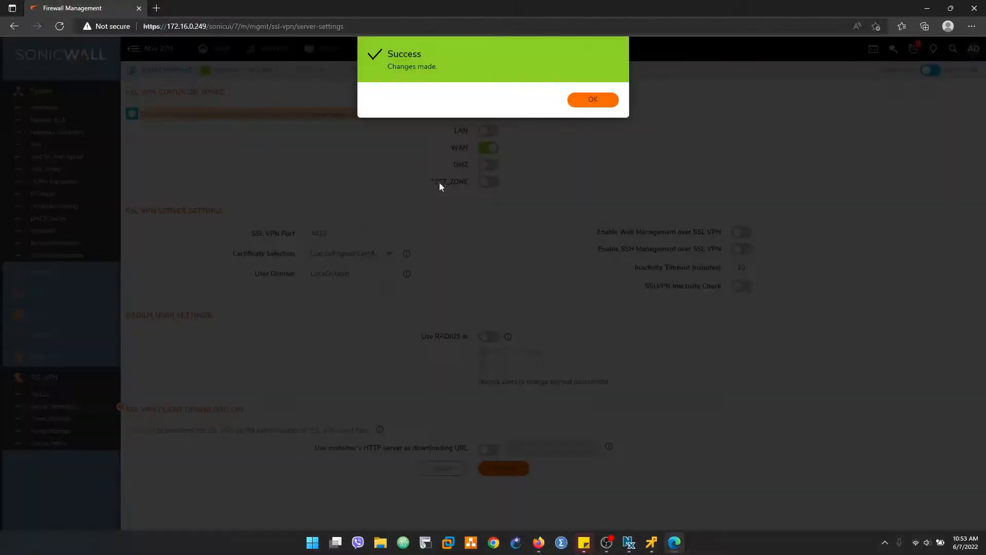
Step: Set the SSL VPN port to 2927 and the user domain to test-domain
click(588, 101)
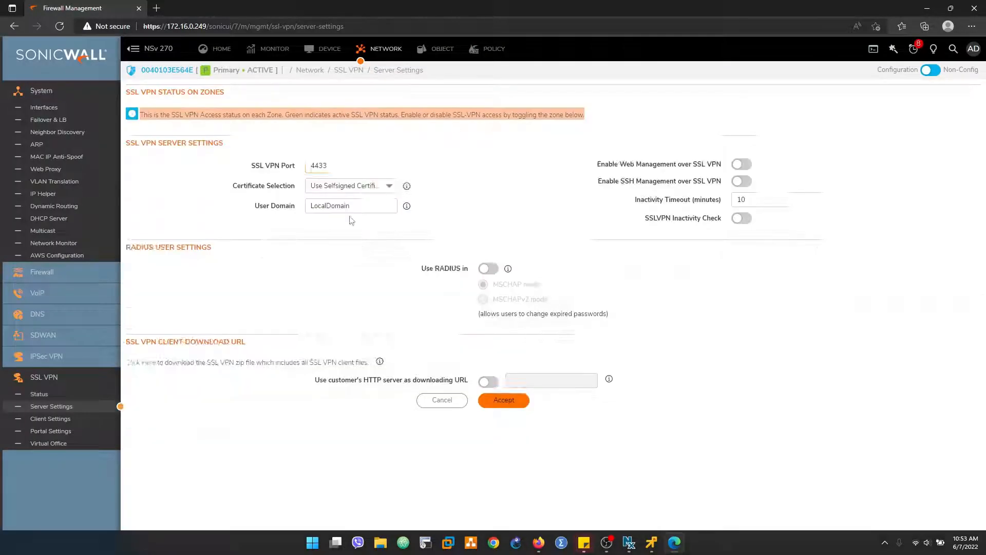
text(2927)
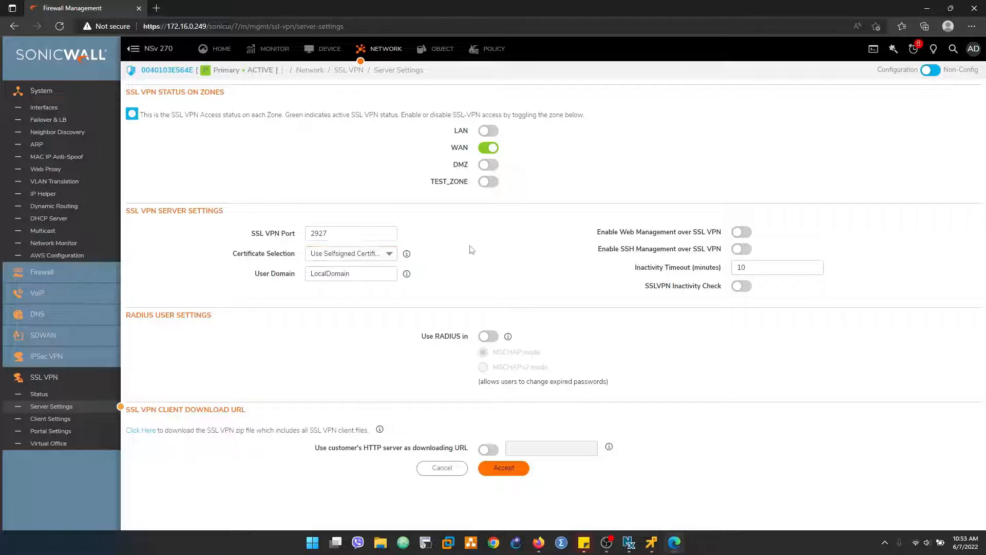
click(372, 272)
drag(371, 272, 240, 282)
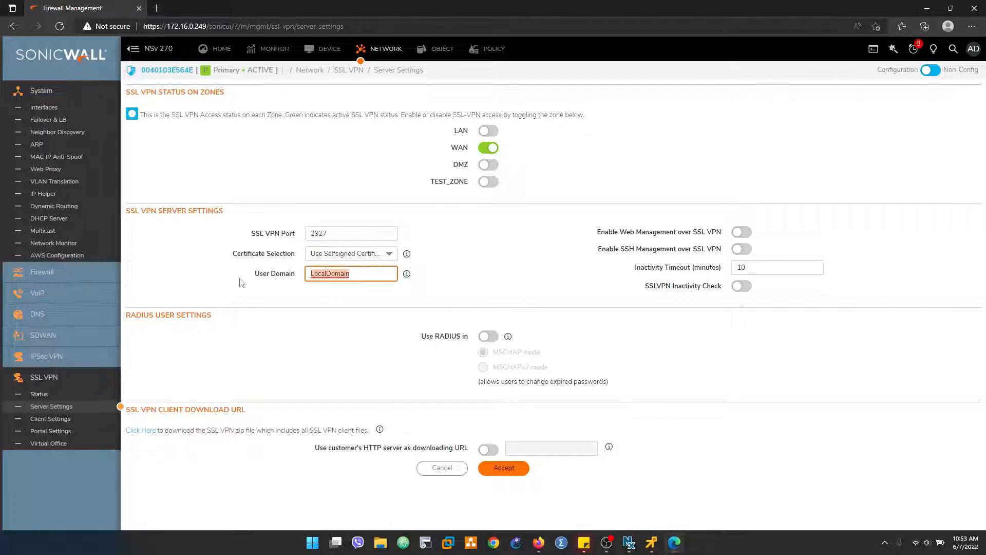
text(test-domain)
Step: Enable web management and SSH management over SSL VPN, dismissing the access rule reminders
drag(597, 232, 748, 239)
click(685, 239)
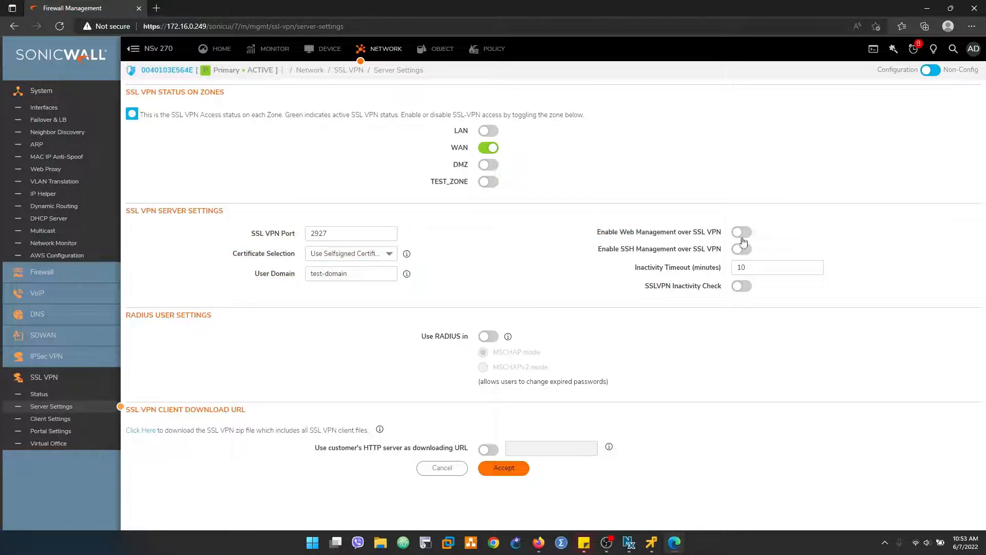
triple_click(610, 248)
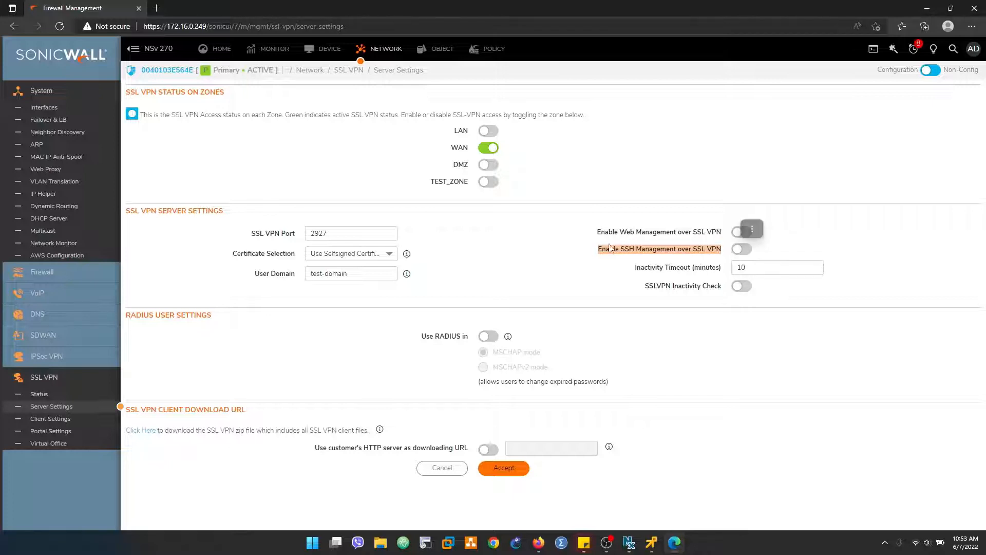
click(546, 243)
click(739, 234)
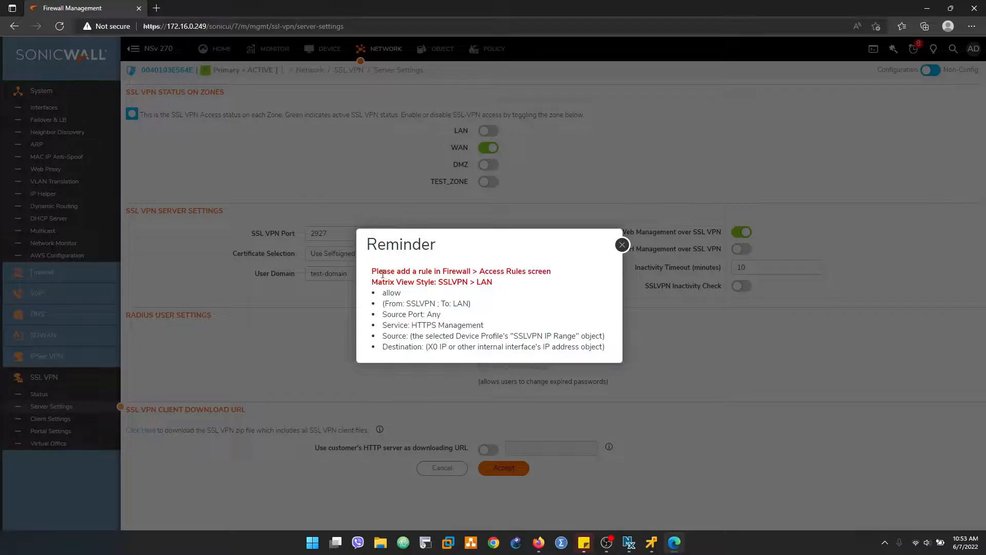
drag(373, 276, 607, 353)
click(627, 356)
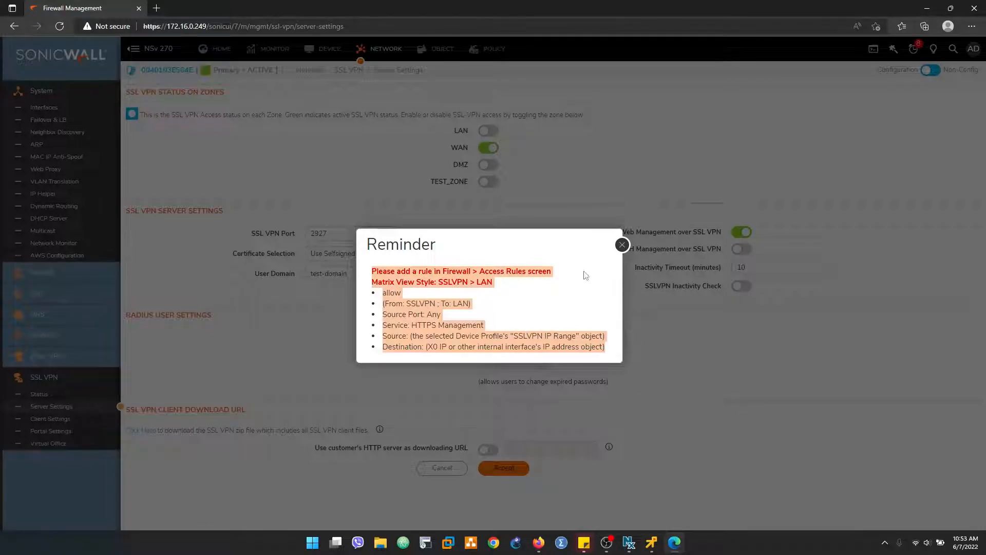
click(623, 245)
click(734, 252)
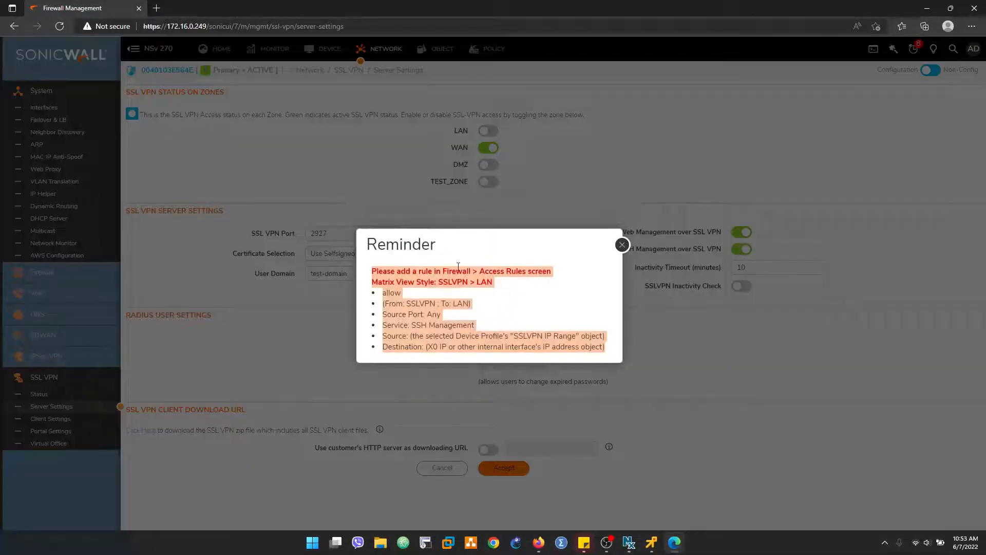
click(463, 286)
click(623, 244)
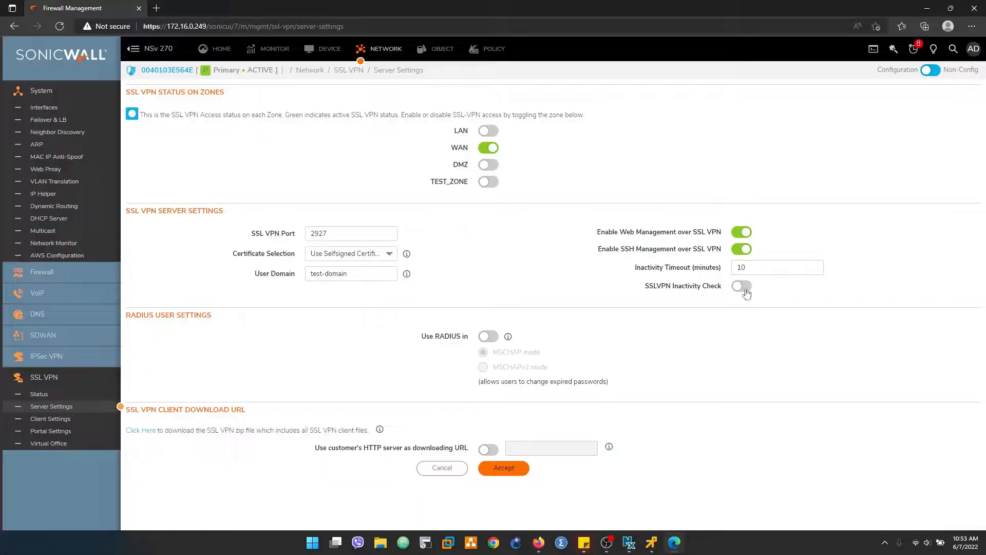
Step: Enable the SSLVPN Inactivity Check with a 10-minute timeout and accept the settings
drag(761, 268, 702, 277)
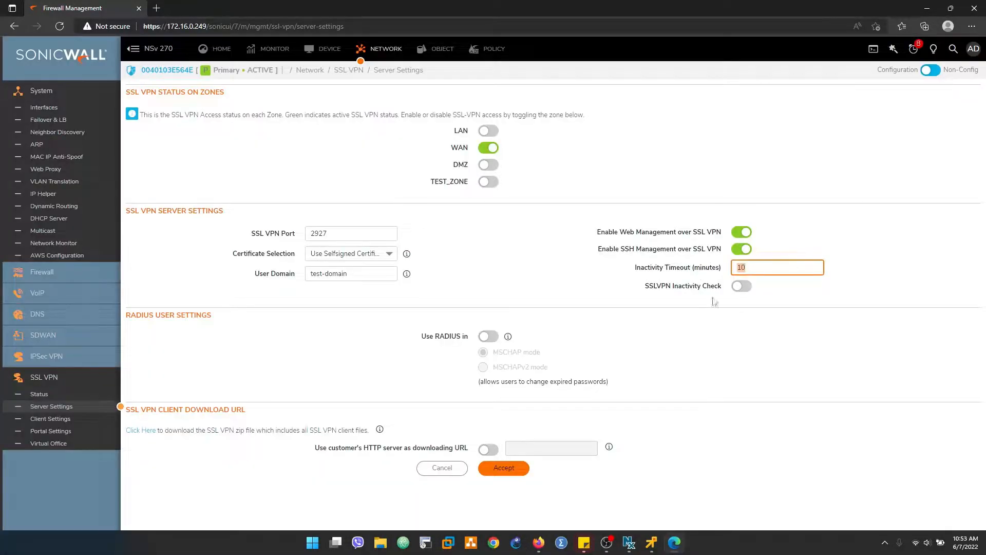
click(562, 285)
drag(639, 291, 720, 287)
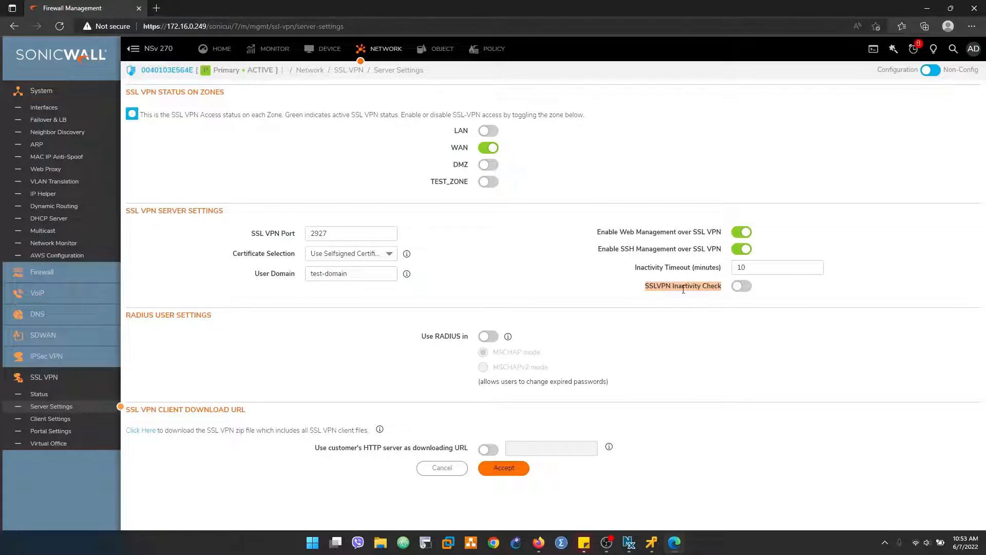
click(738, 287)
click(505, 472)
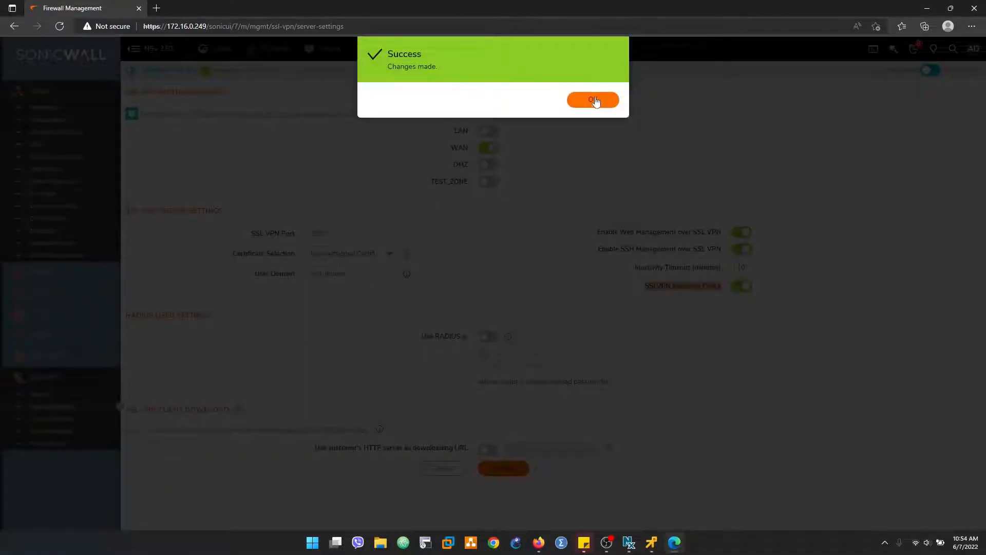
click(591, 100)
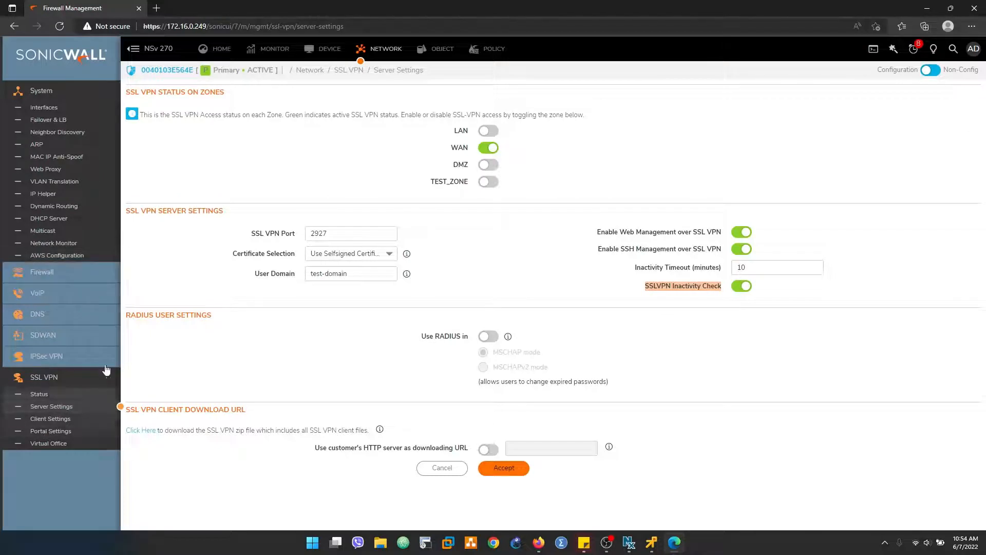
Step: Edit the Default Device Profile with SSLVPN as its IPv4 zone and add a new network
click(51, 420)
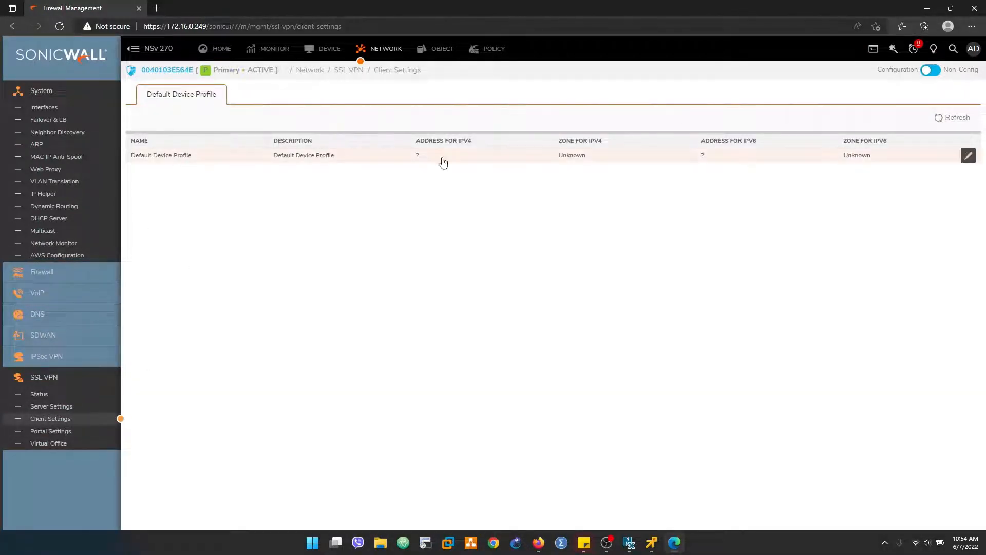
click(969, 159)
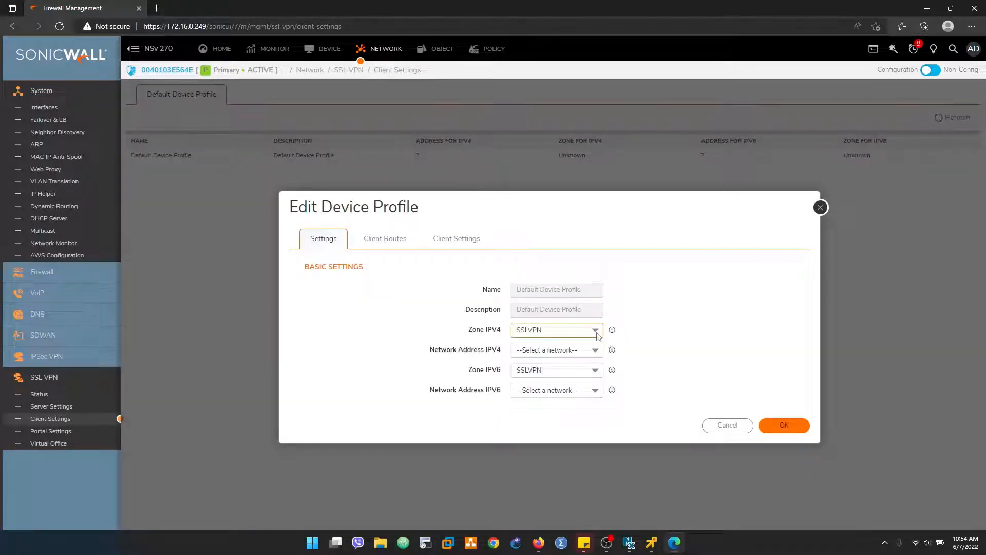
click(593, 331)
click(406, 320)
click(597, 353)
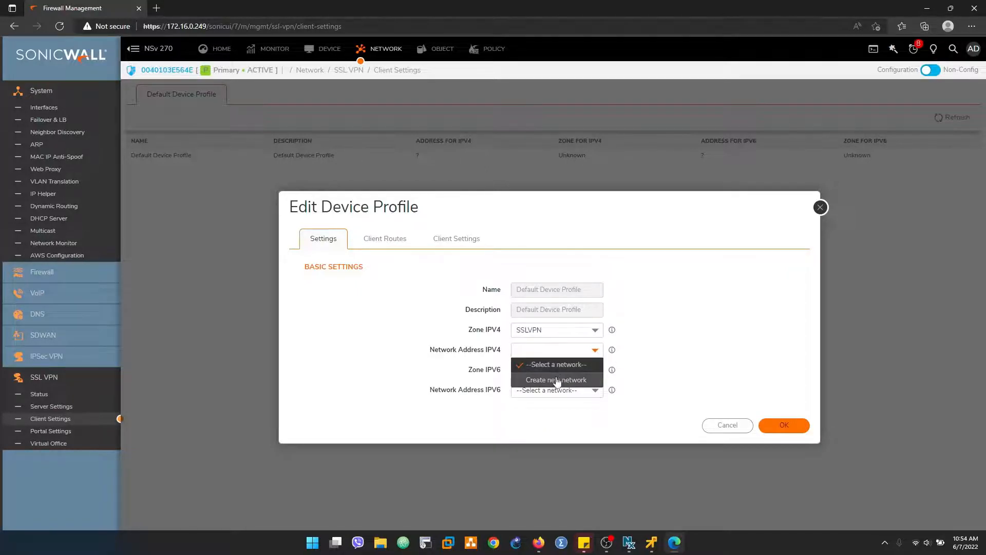
click(557, 380)
Step: Name the new address object SSL_VPN_POOL and make it a Range type
click(511, 290)
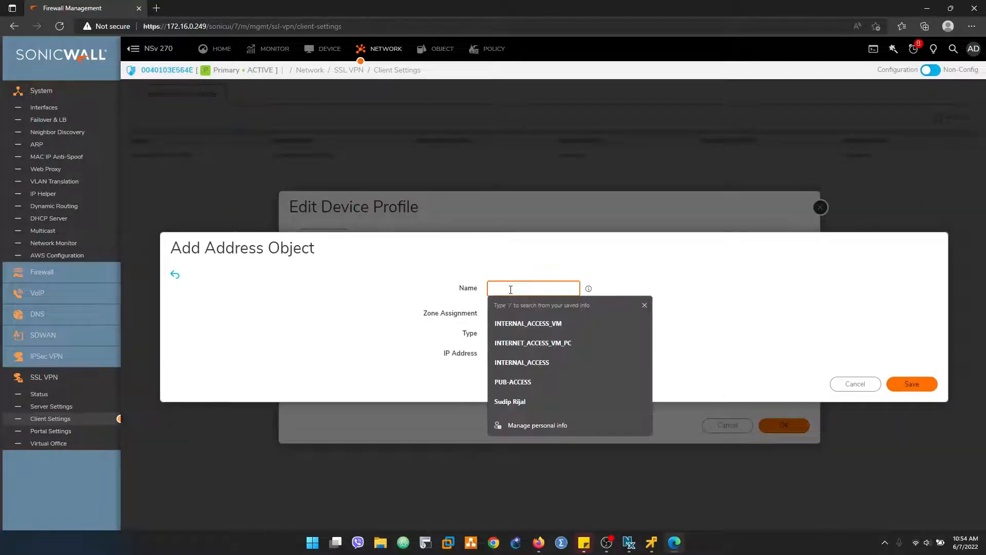
text(SSL_)
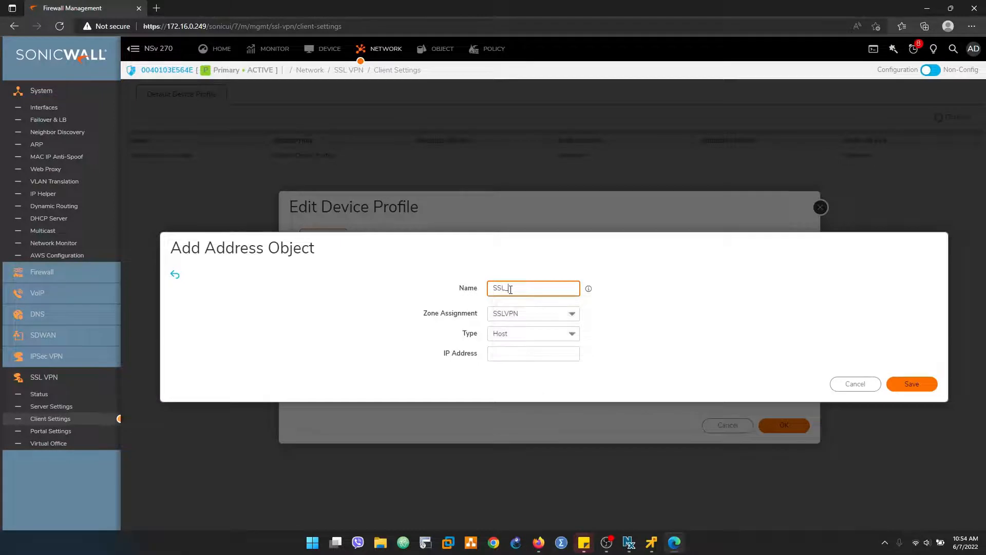
text(VPN_POOL)
click(530, 313)
click(555, 334)
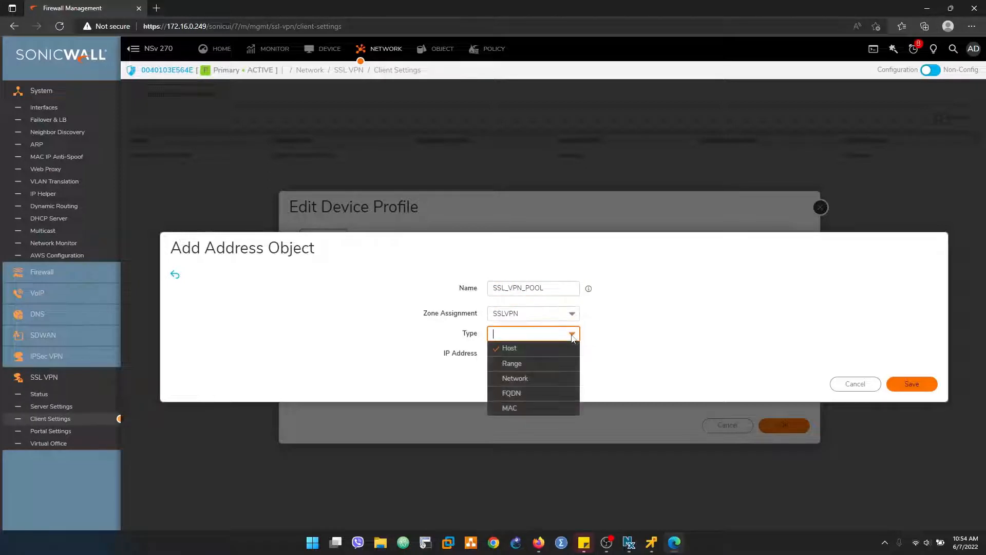
click(521, 367)
Step: Set the range from 192.168.10.100 to 192.168.10.120 and save the object
click(505, 356)
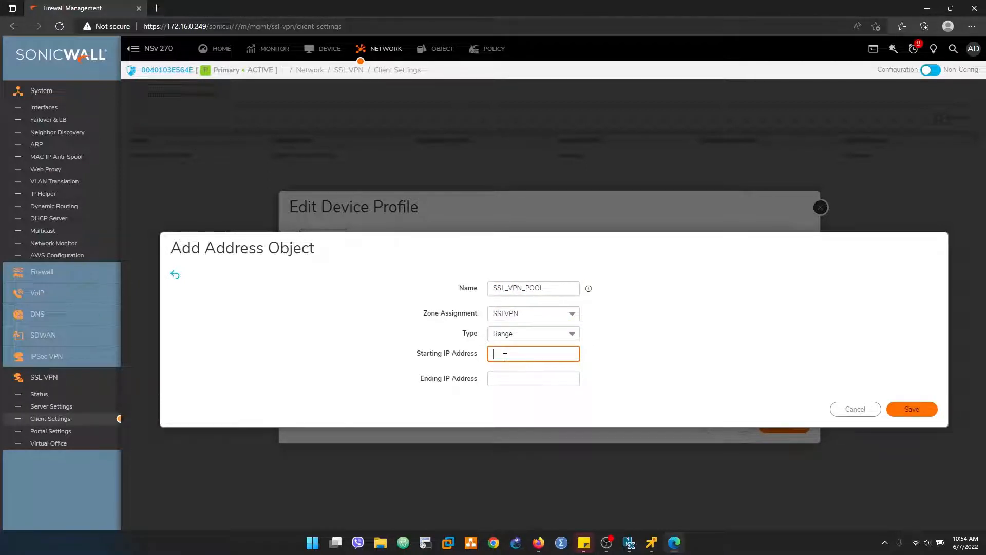
text(10.254)
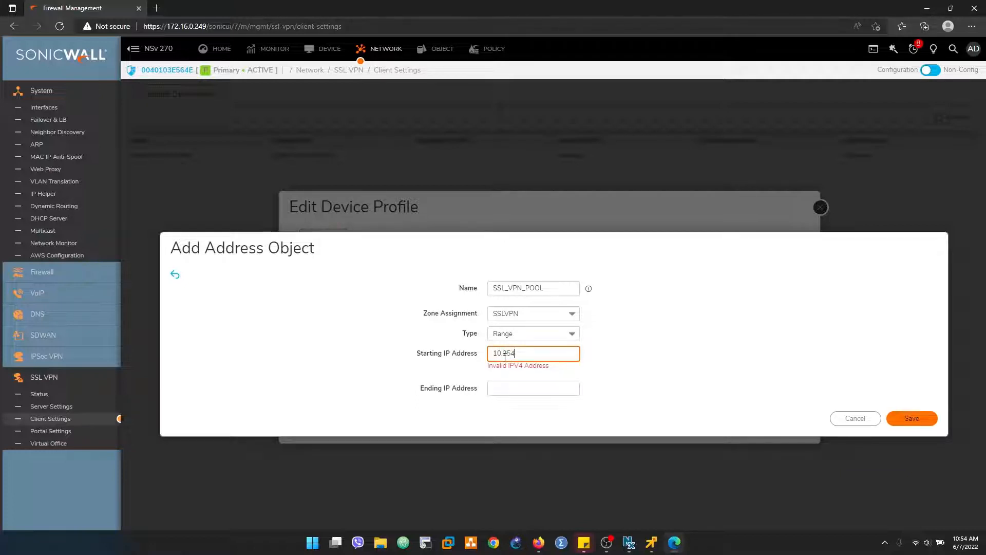
key(BackSpace)
key(BackSpace)
text(192.168.10.100)
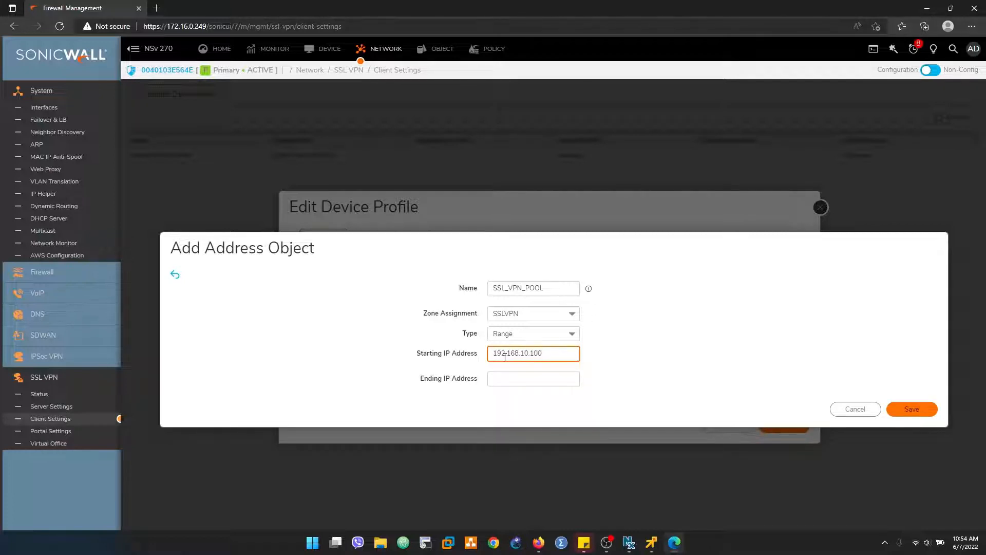
key(ctrl+a)
key(ctrl+c)
click(503, 381)
key(ctrl+v)
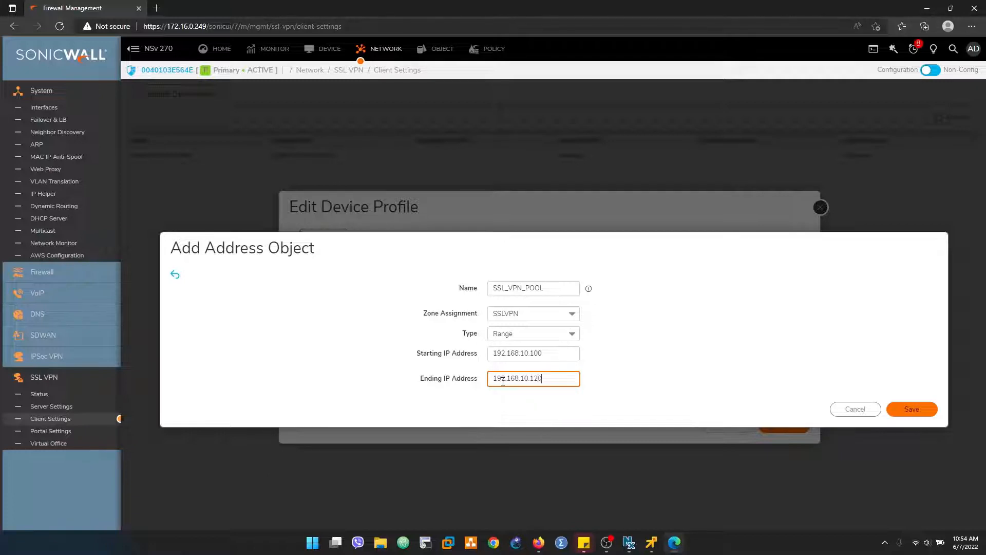
click(918, 410)
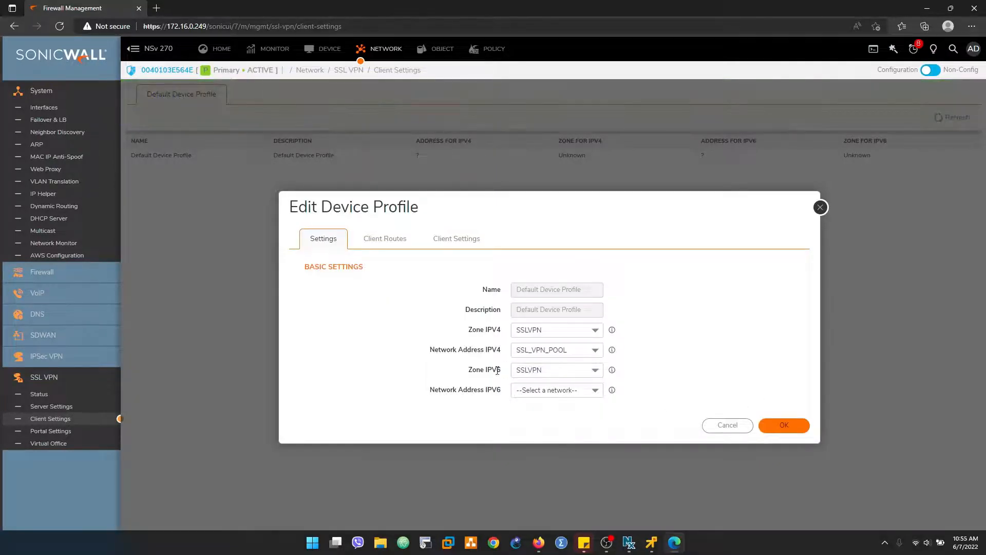
click(375, 243)
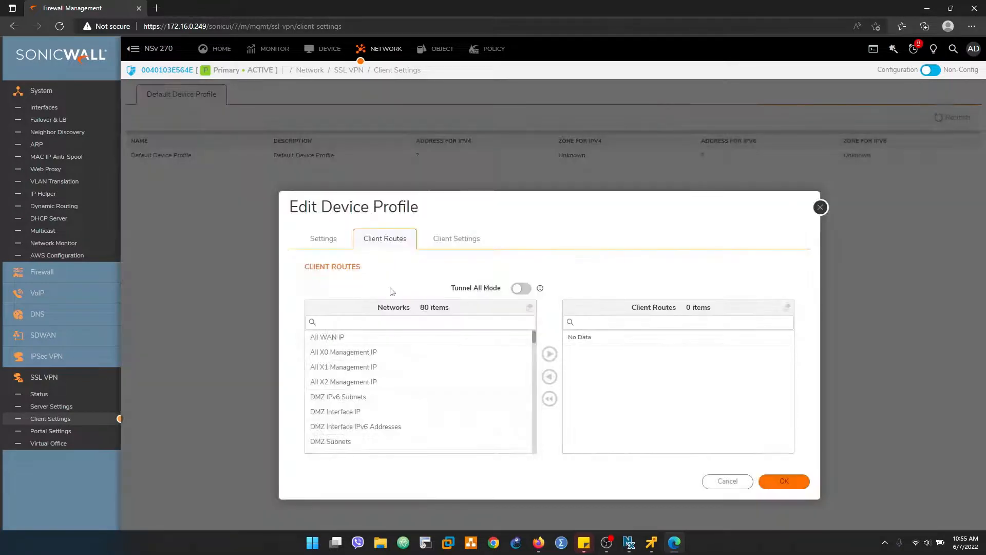
Step: Search the networks for 'X0 su' and move X0 Subnet into the Client Routes list
click(385, 326)
click(375, 322)
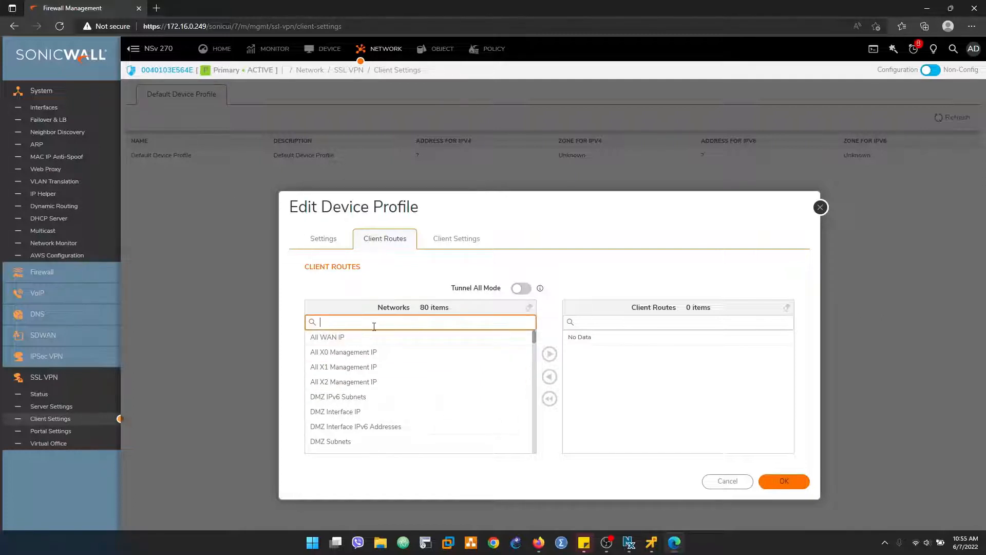
text(10)
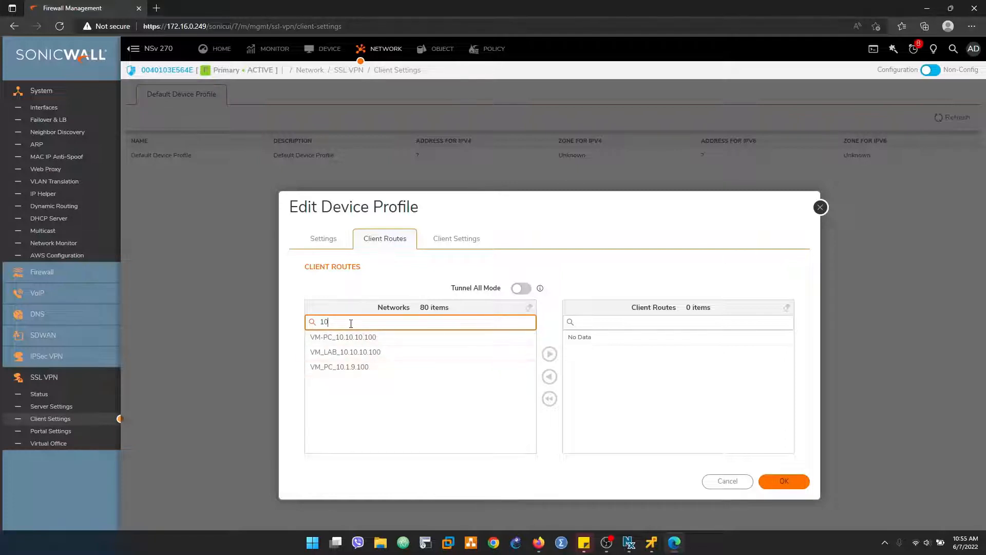
key(ctrl+a)
text(X0)
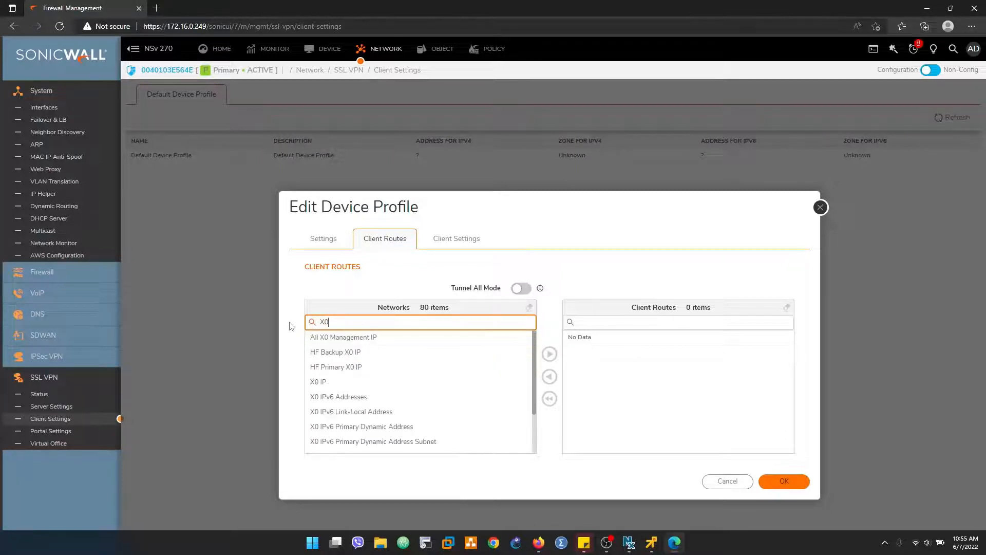
text( su)
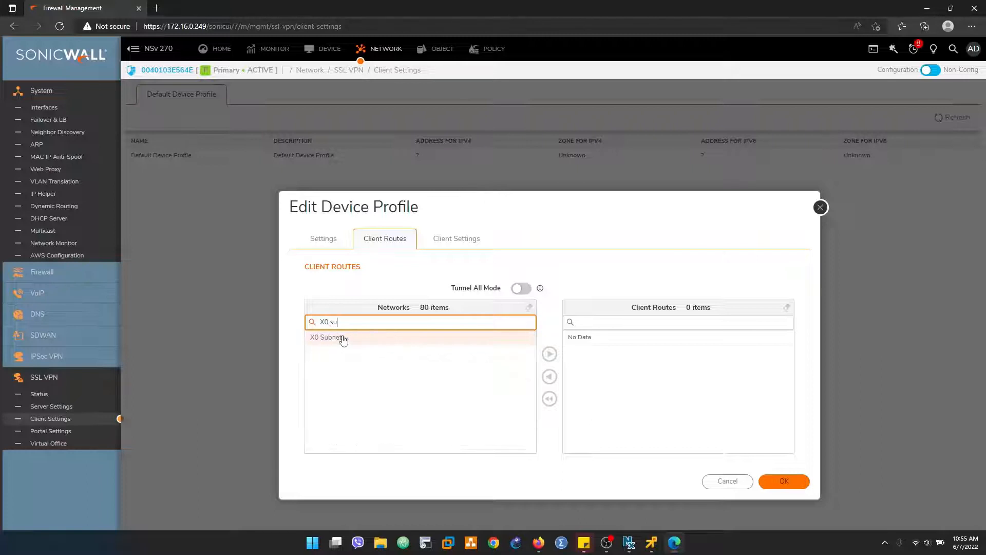
click(343, 340)
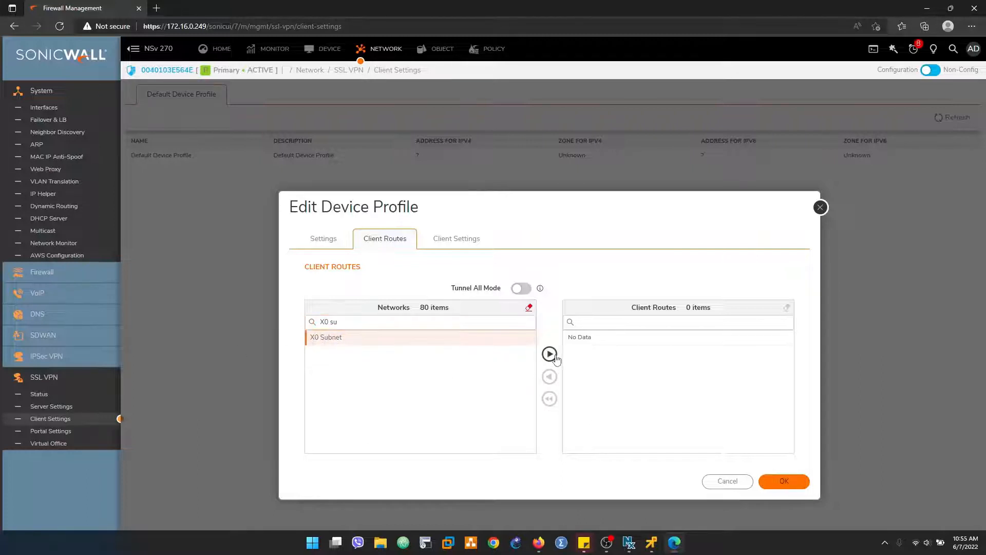
click(550, 353)
drag(377, 322, 253, 323)
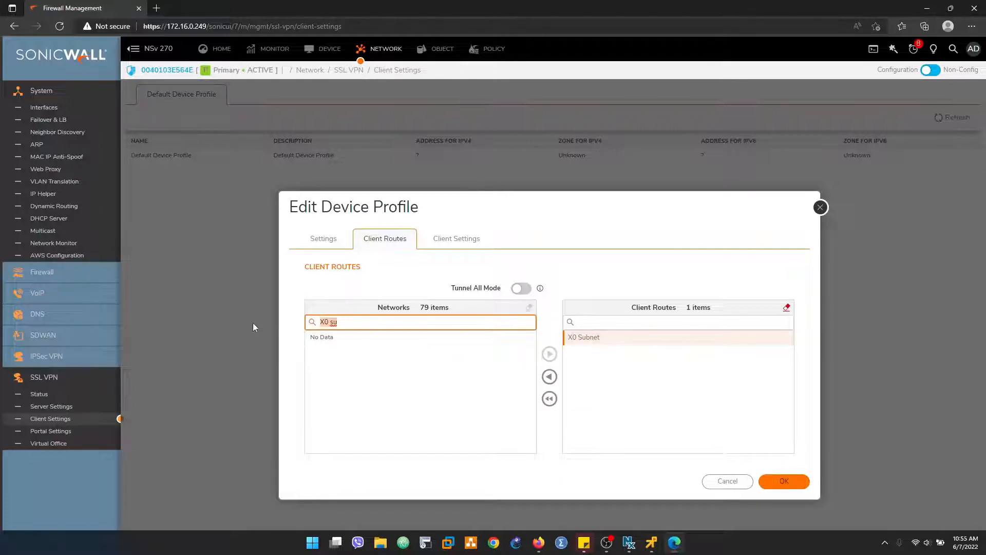
key(BackSpace)
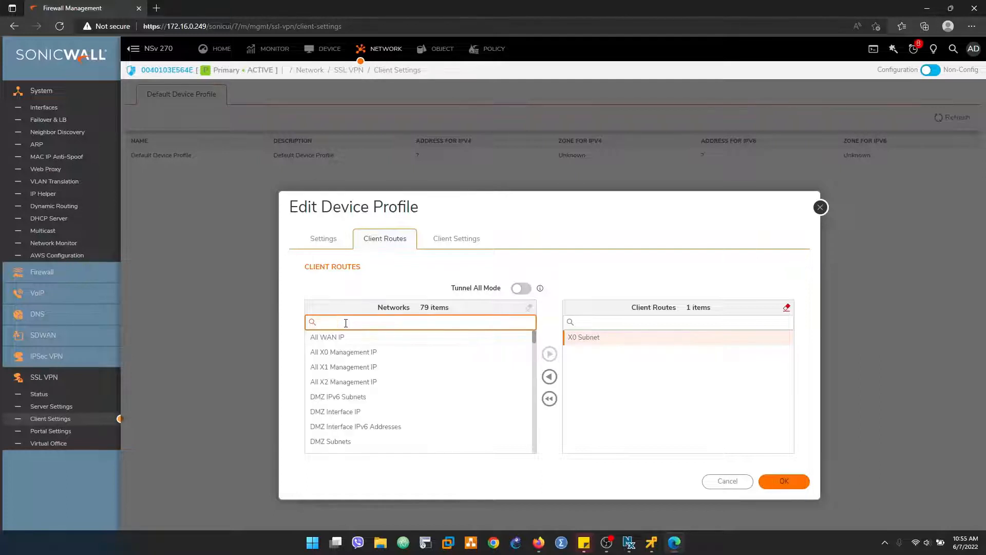
text(X1)
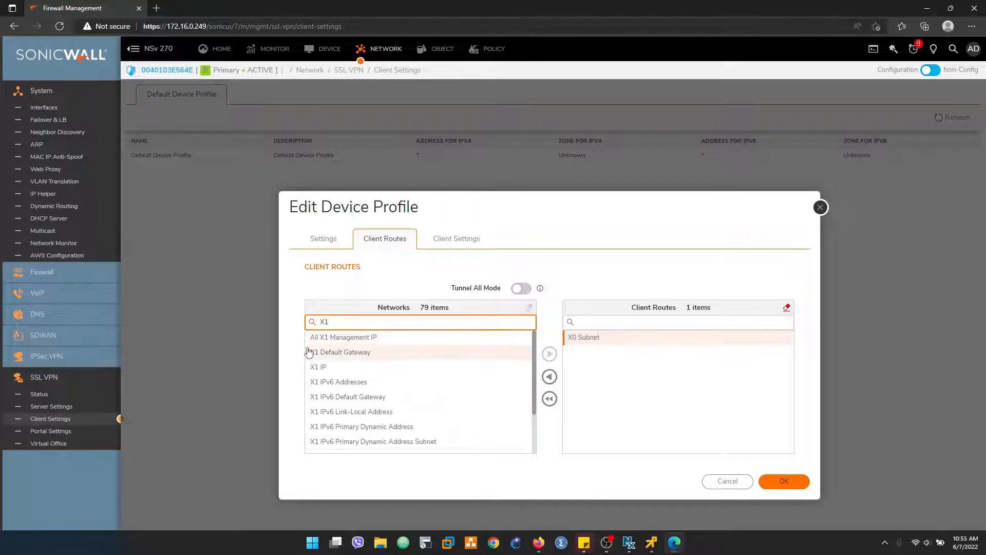
key(BackSpace)
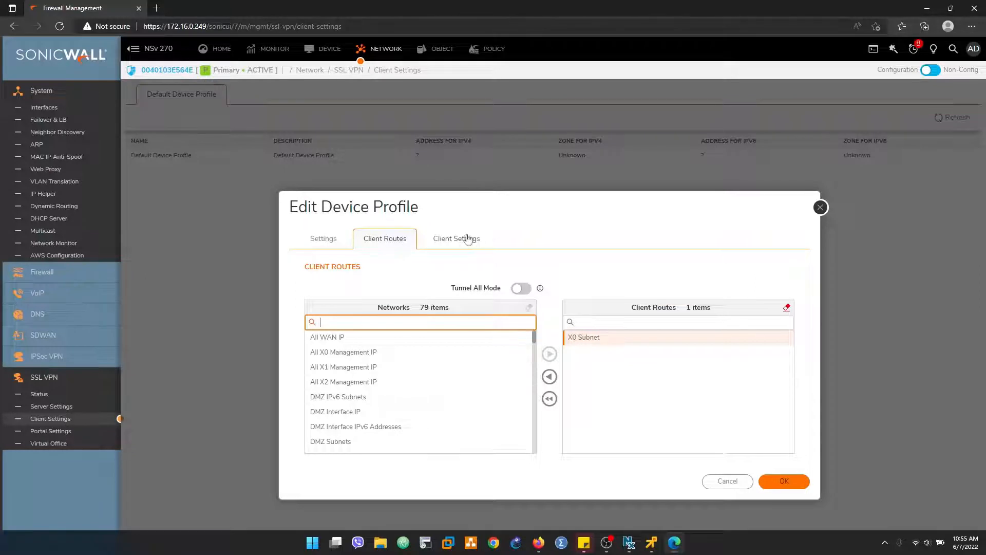
Step: Edit the two DNS server entries and review the NetExtender client options
click(444, 248)
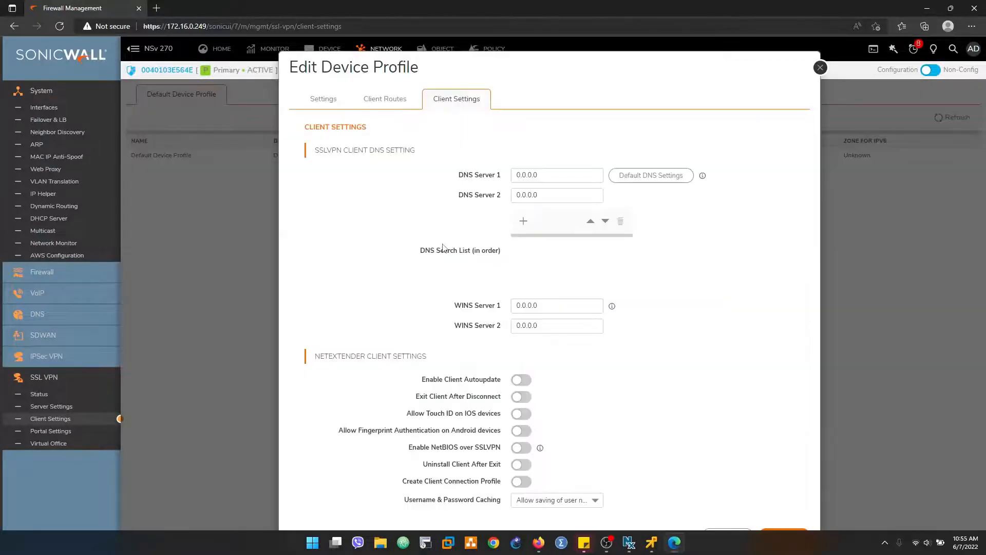
click(550, 171)
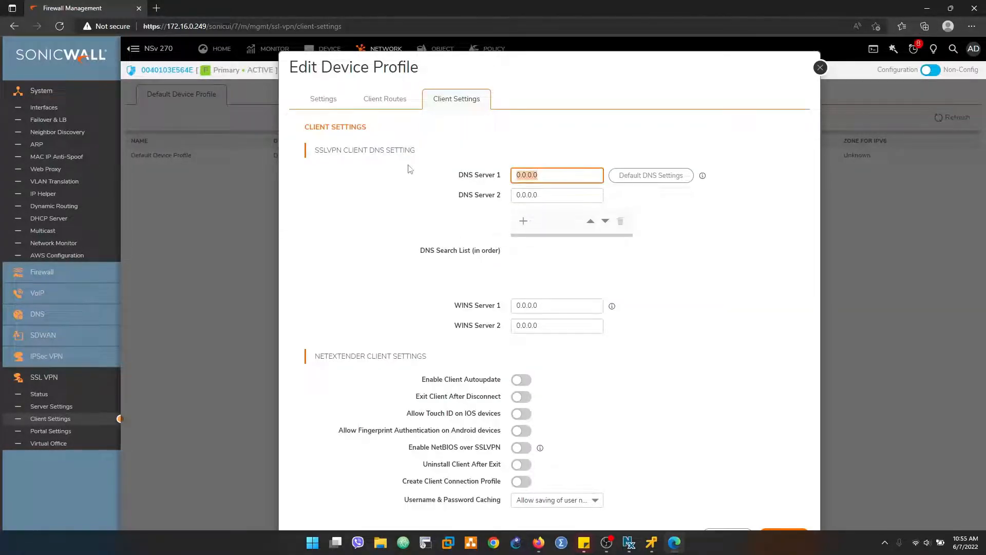
text(1.1.1.1)
key(Tab)
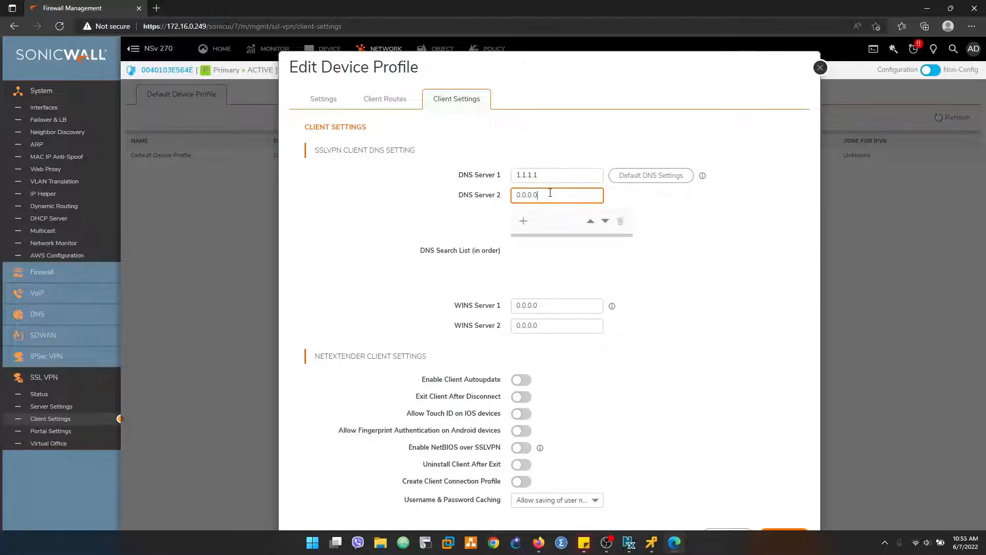
text(1)
drag(400, 380, 566, 386)
click(595, 385)
drag(416, 399, 508, 399)
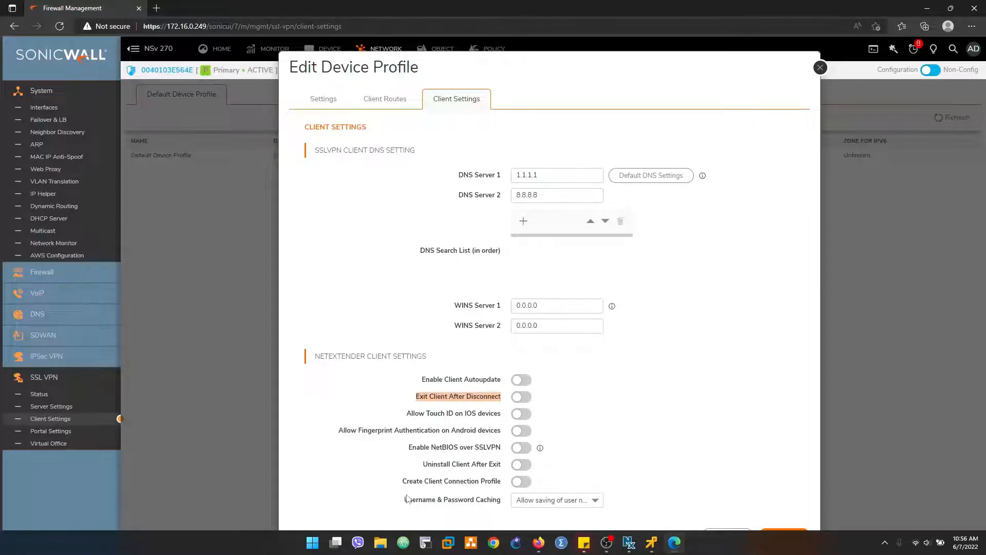
drag(405, 507, 510, 505)
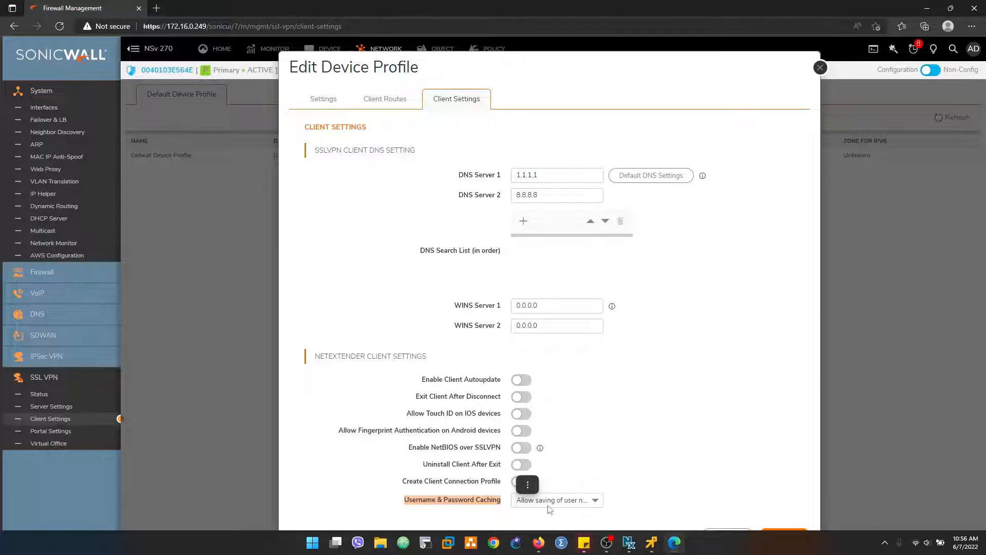
Step: Set Username & Password Caching to 'Allow saving of user name only' and save the profile
click(531, 506)
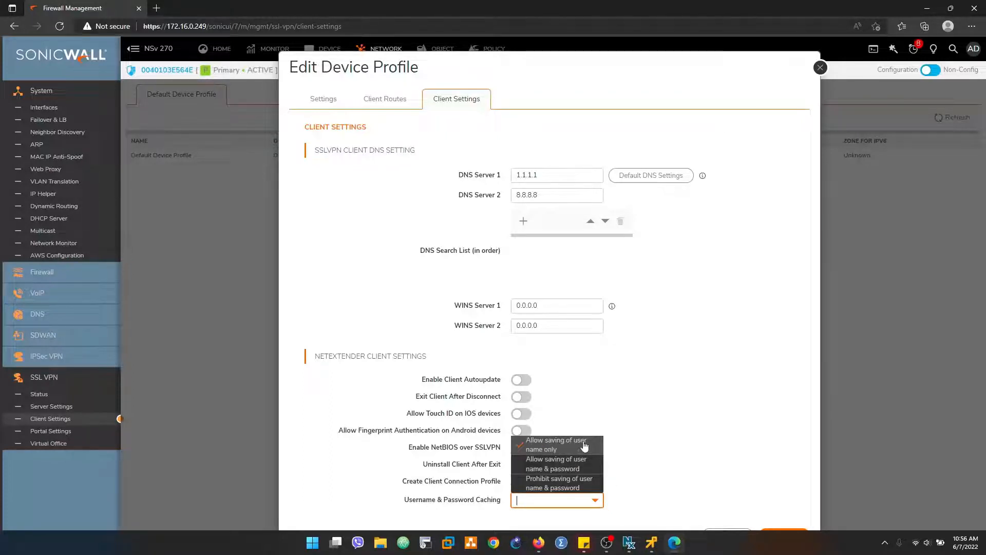
click(528, 445)
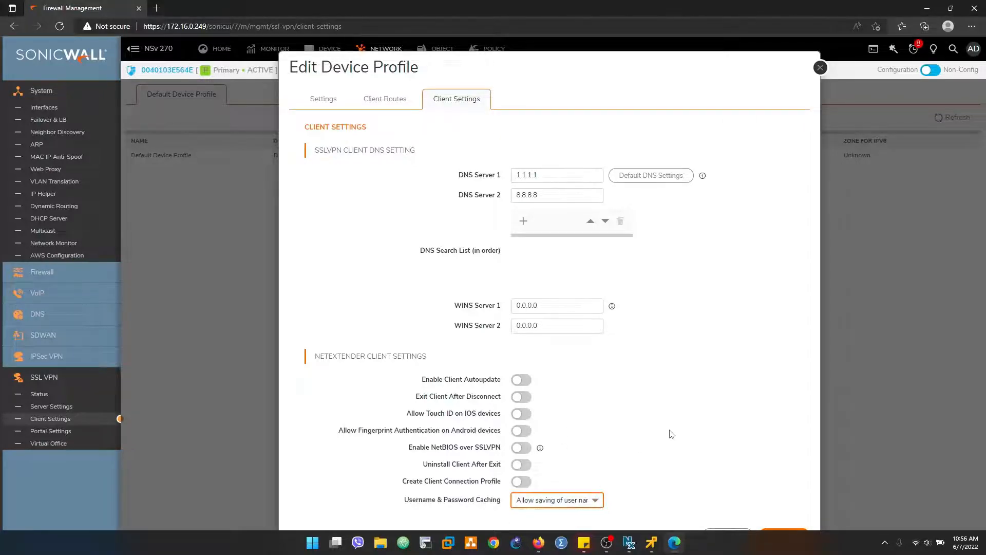
key(super)
key(Escape)
click(793, 535)
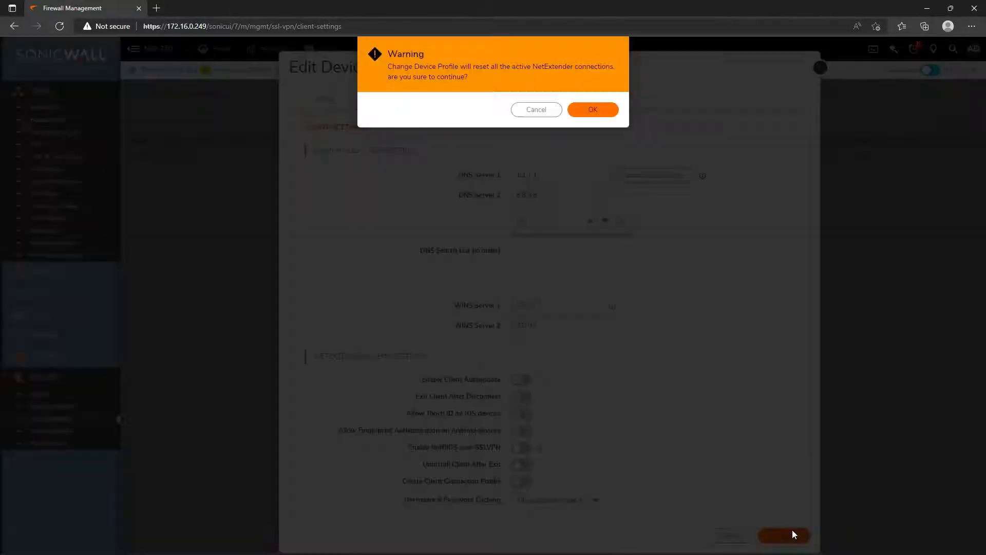
click(600, 110)
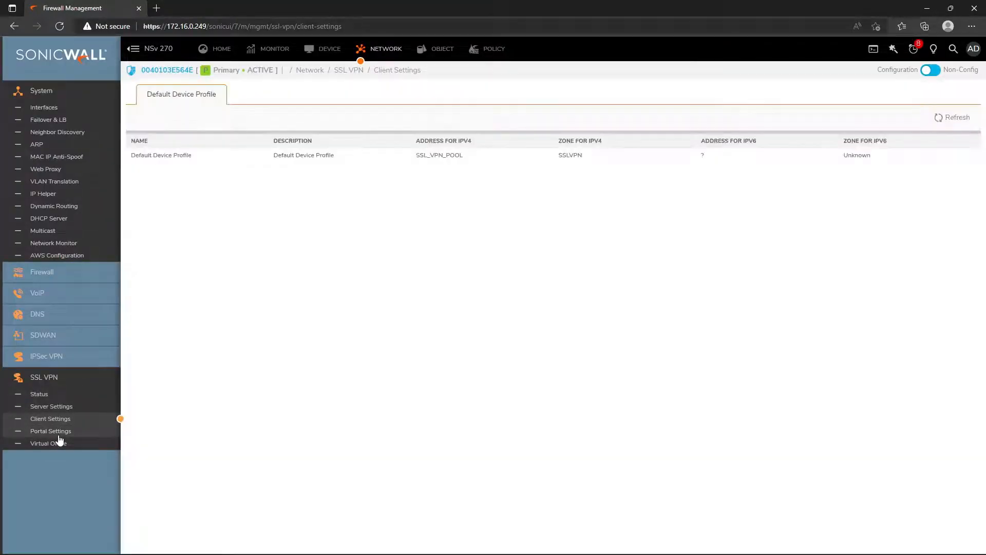
Step: Review the SSL VPN Portal Settings: home page message, login message and custom logo URL fields
click(59, 435)
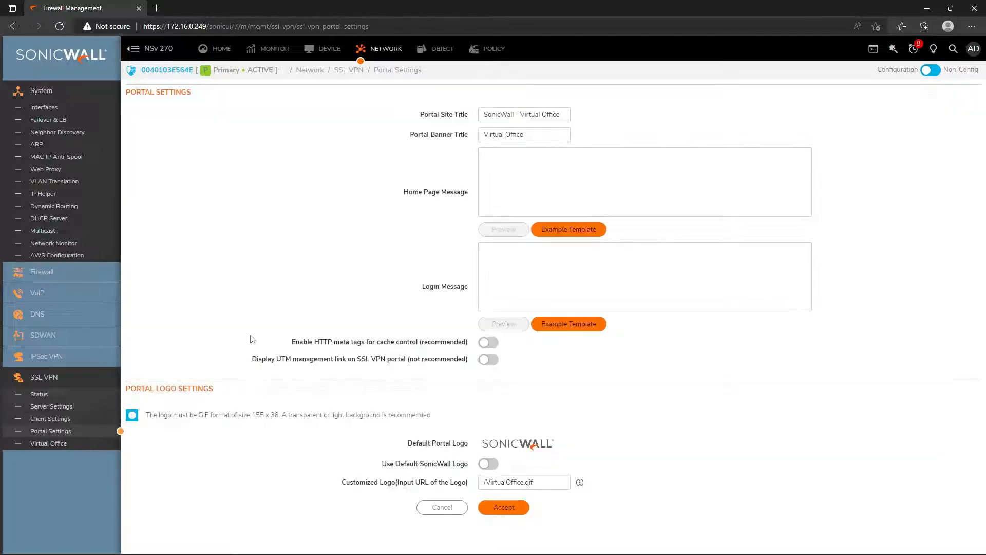
click(566, 173)
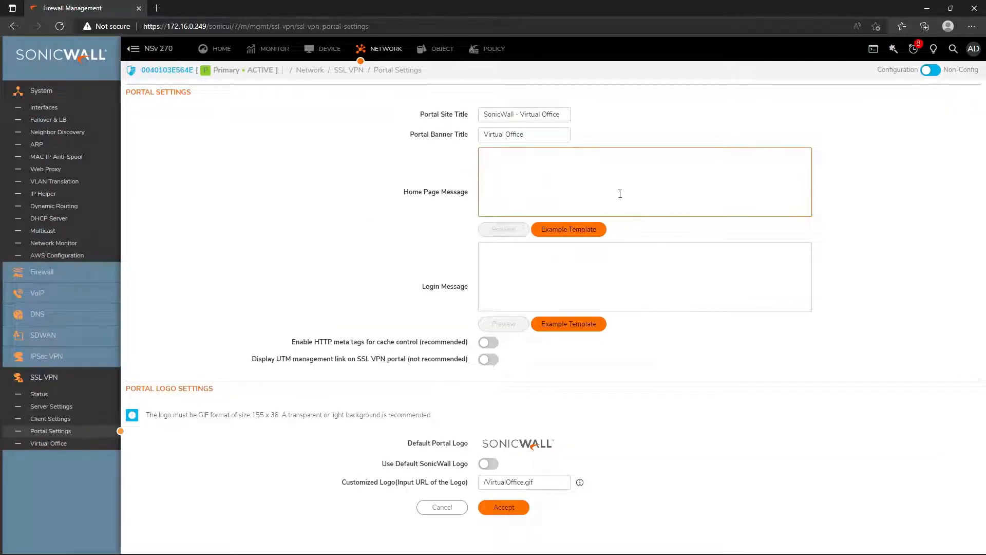
click(428, 293)
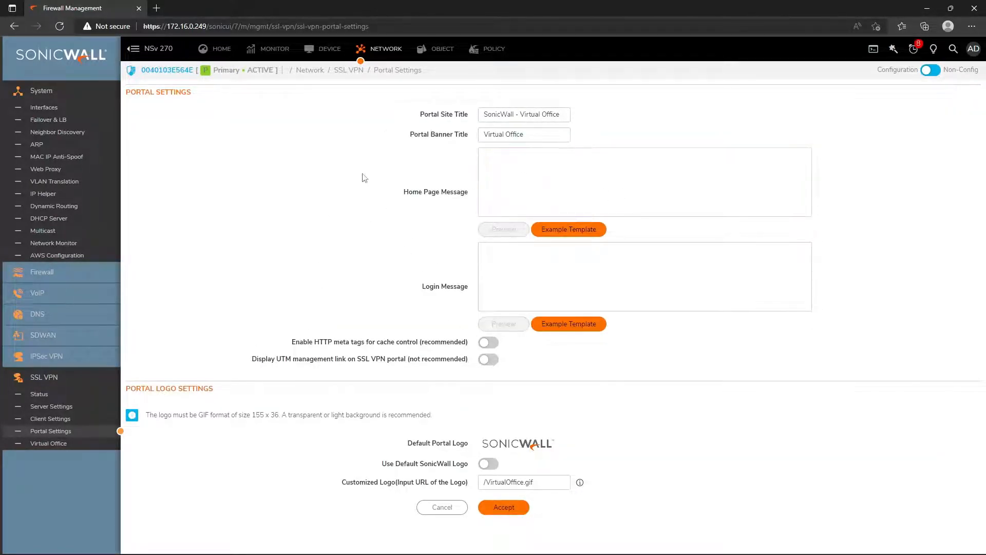
click(513, 165)
click(412, 201)
click(540, 289)
click(470, 389)
click(493, 486)
click(444, 443)
Step: Check Virtual Office and the SSL VPN Status page with no users, then go to Policy NAT Rules
click(49, 443)
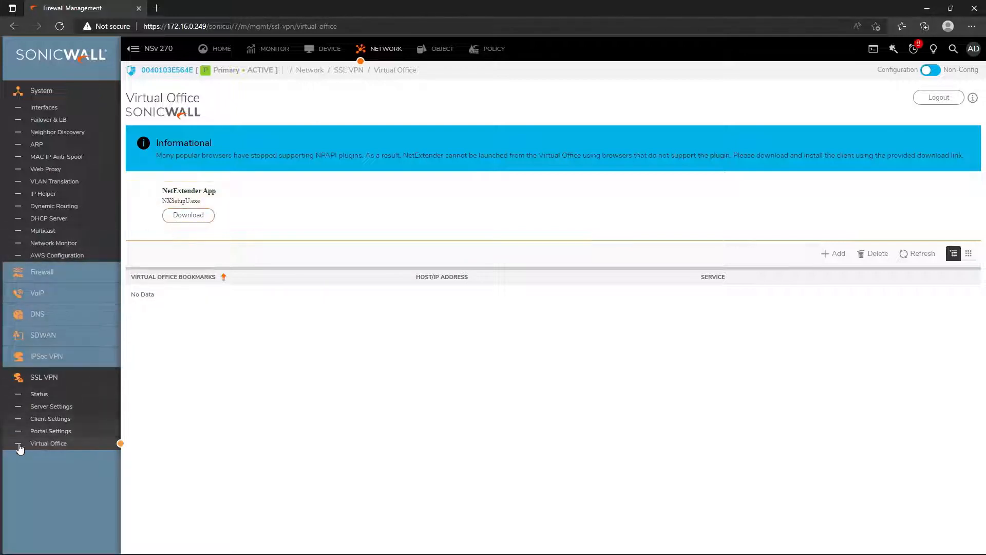
click(38, 395)
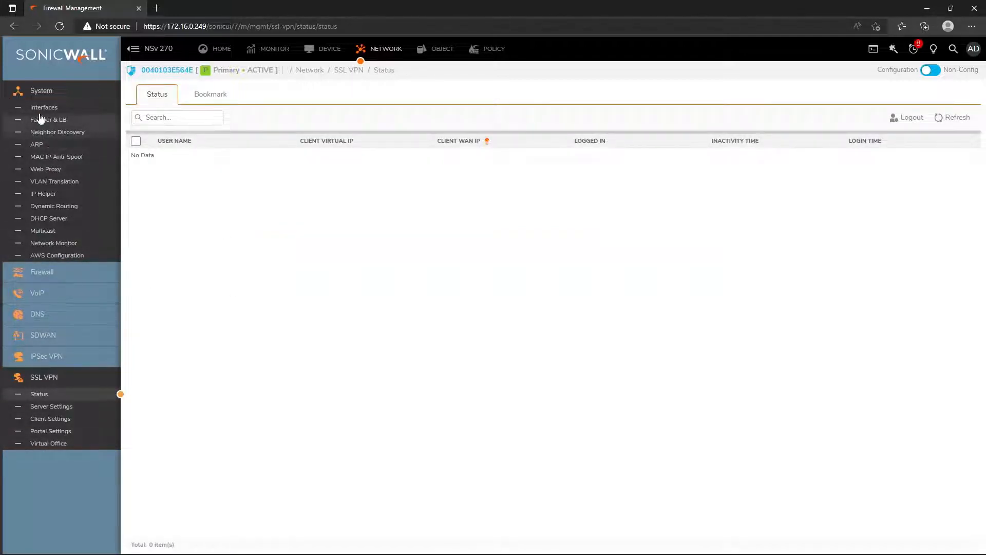
click(492, 50)
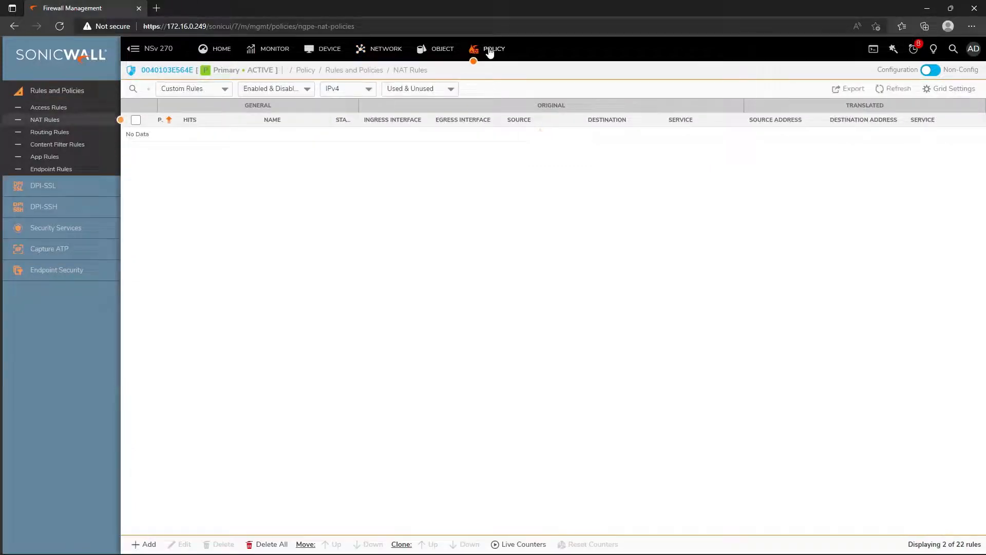
Step: Filter the NAT rules to Default Rules and search 'SSL' to find the SSLVPN rule
click(191, 89)
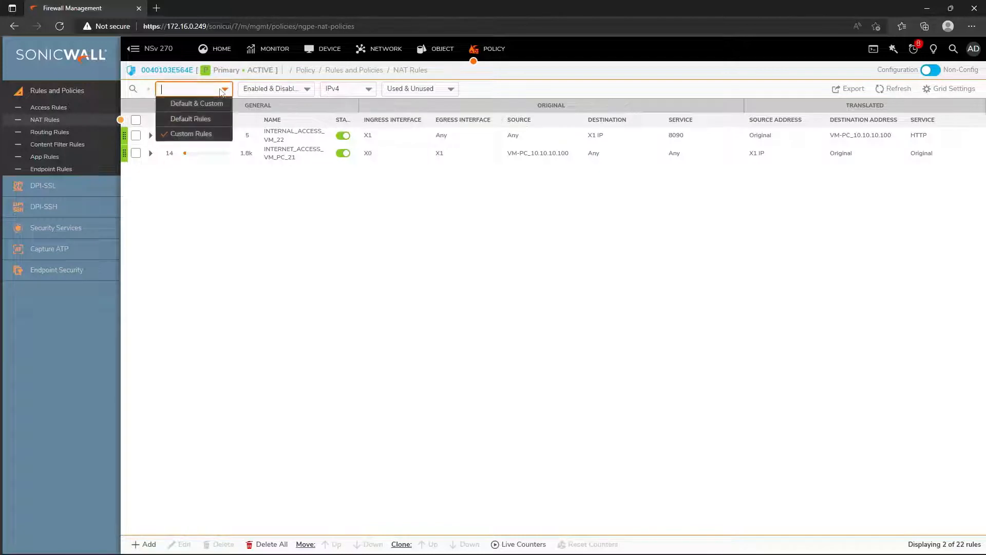
click(191, 119)
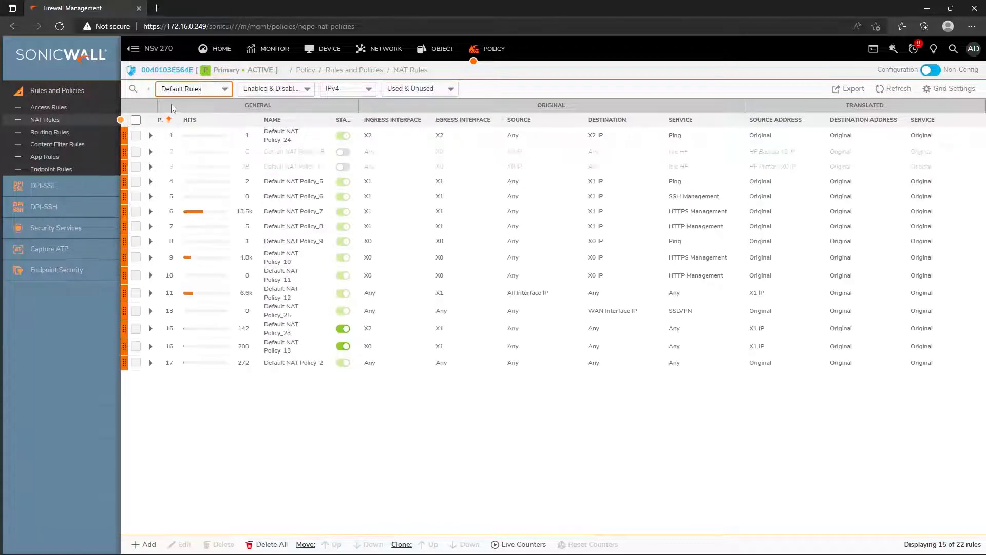
click(149, 91)
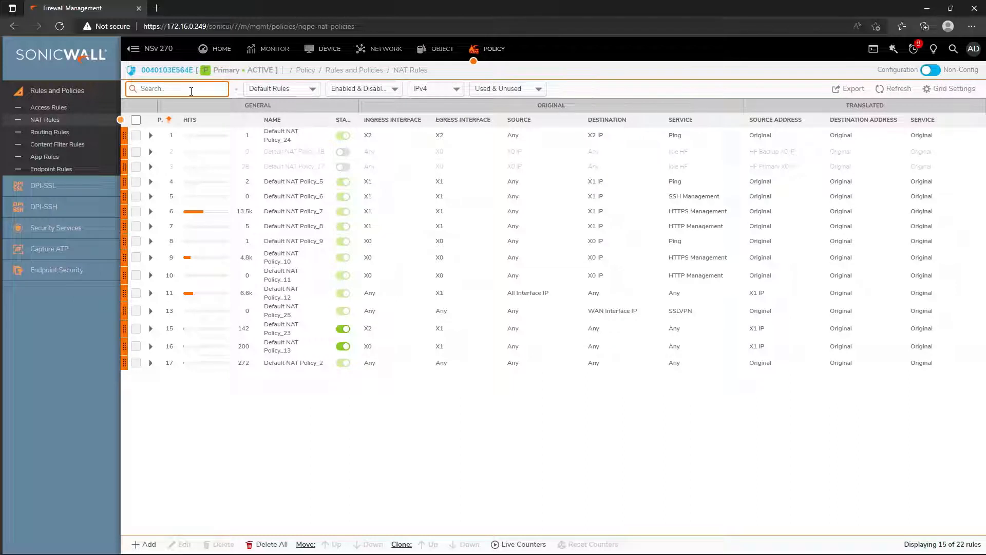
text(SSL)
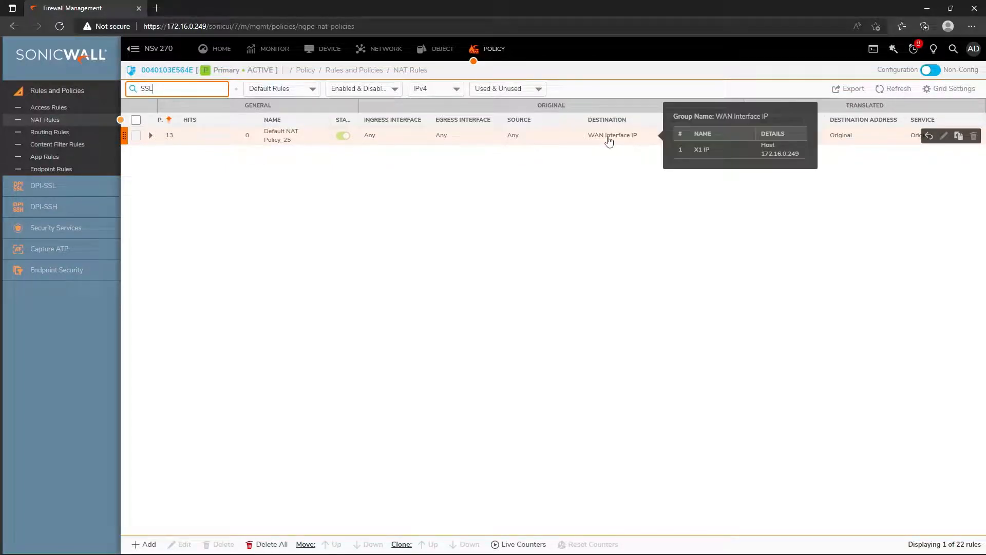
mouse_move(689, 139)
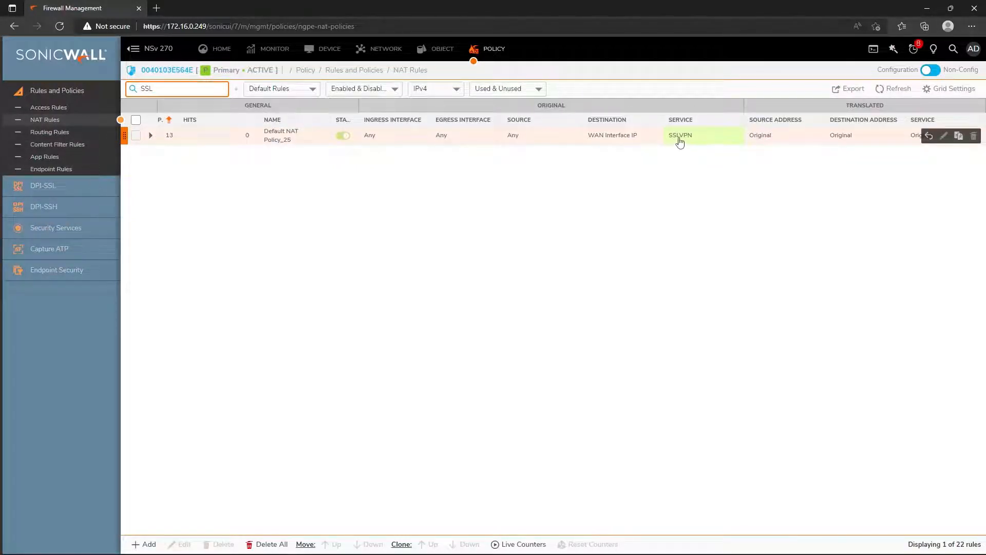
Step: Reload the NAT rules, search 'SSL' again and confirm the SSLVPN service uses TCP port 2927
click(72, 123)
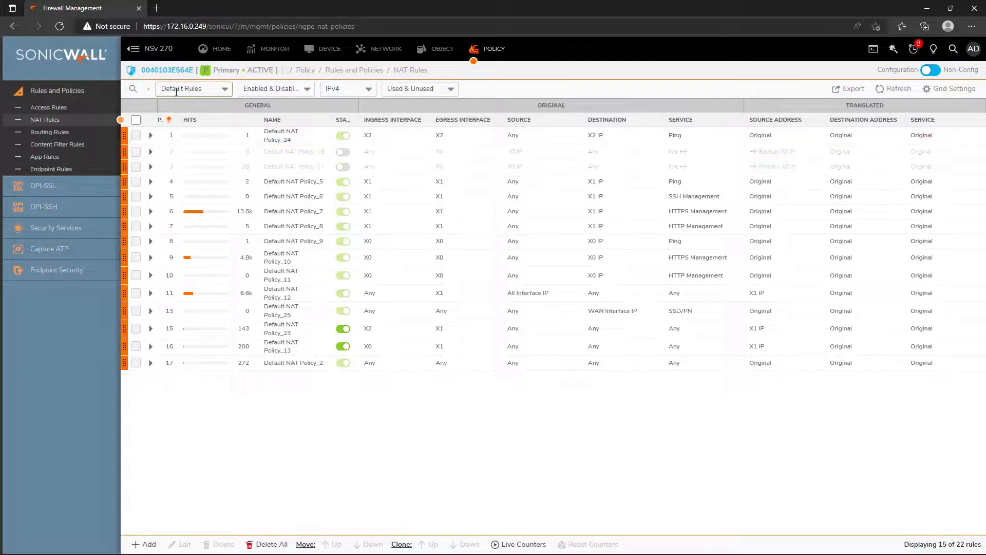
click(133, 90)
text(SSL)
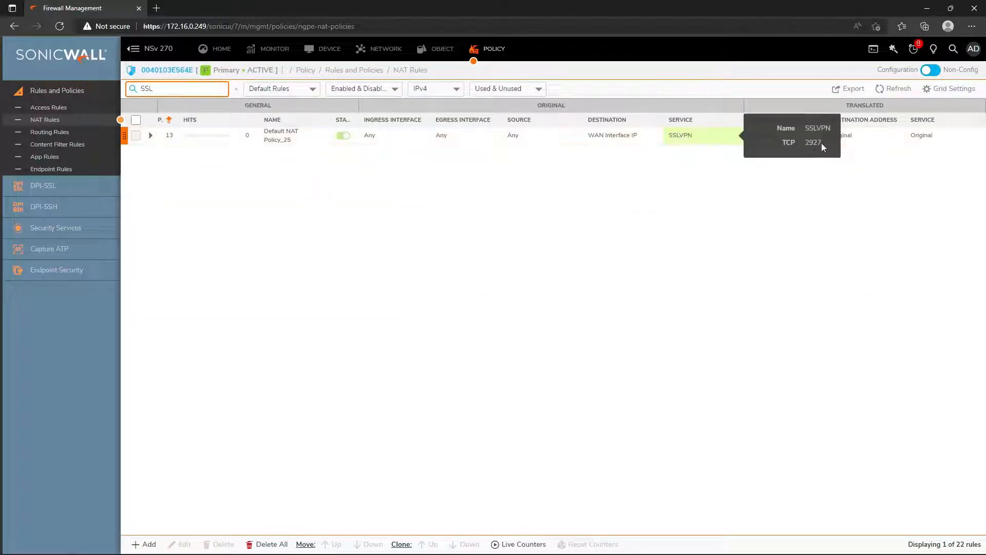
drag(806, 146, 831, 147)
click(682, 222)
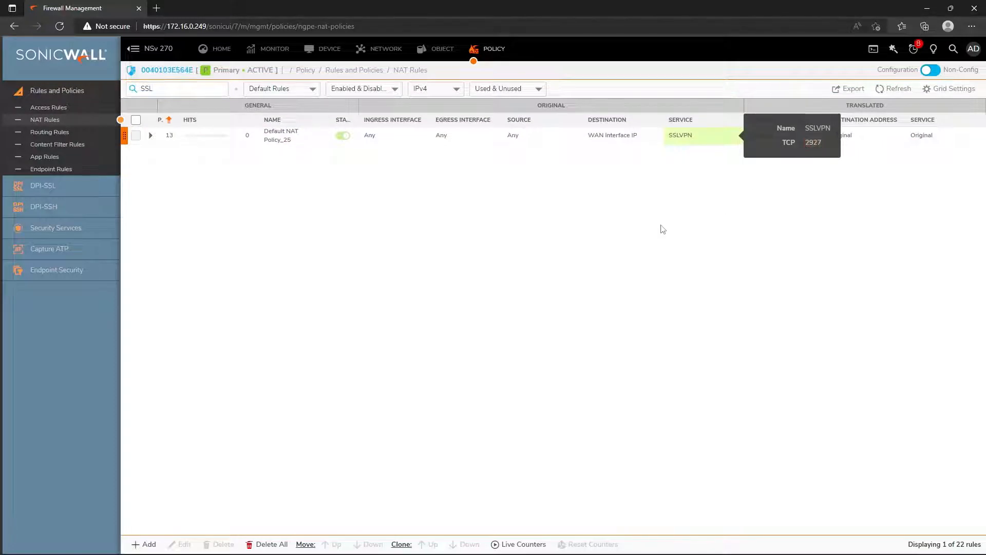
Step: Show default Access Rules matching 'SSL', including the SSL_VPN_POOL to X0 Subnet rule
click(53, 110)
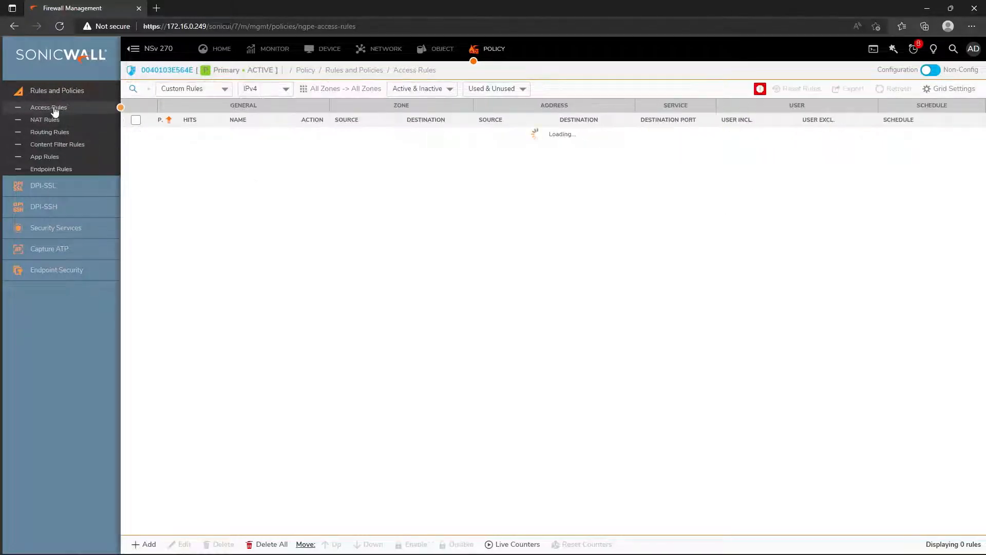
click(138, 94)
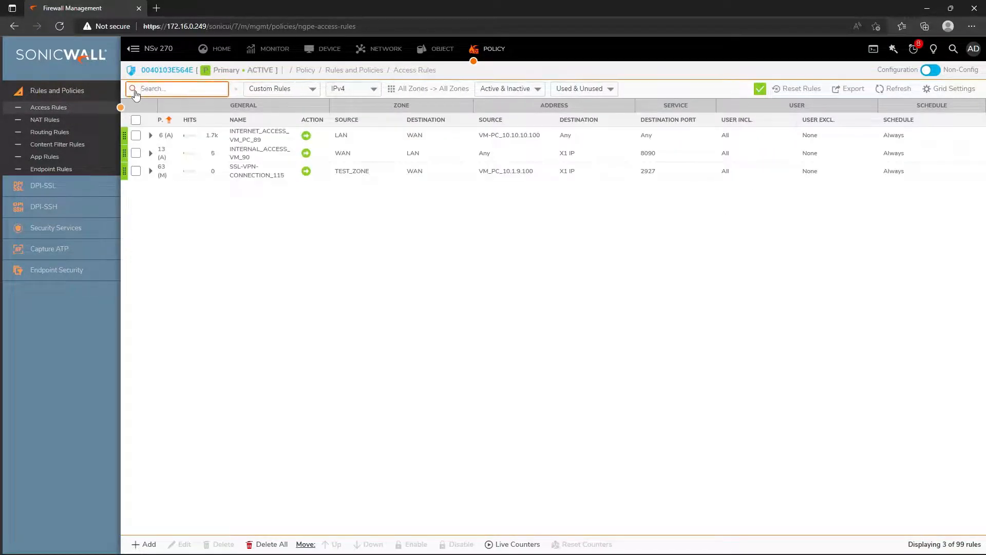
text(SSL)
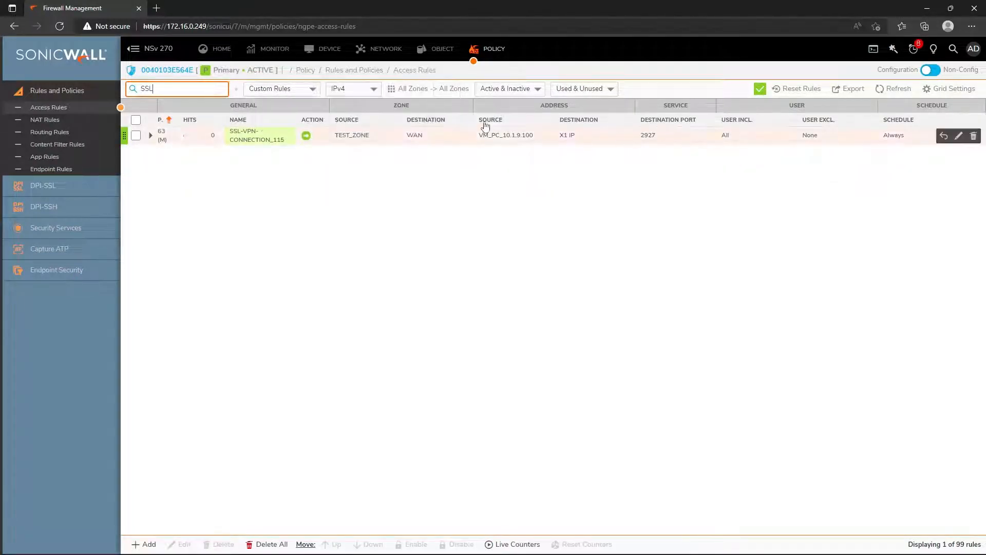
click(282, 88)
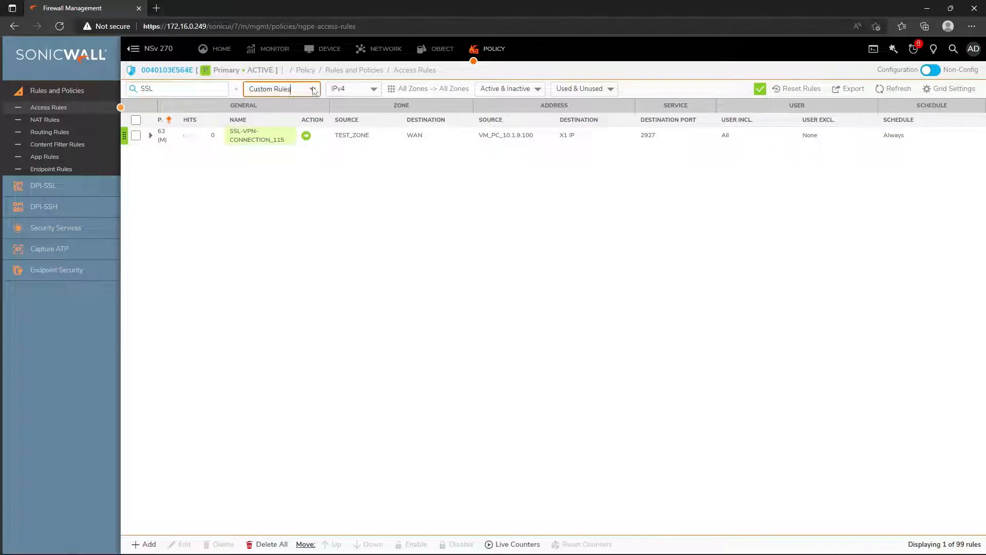
click(285, 117)
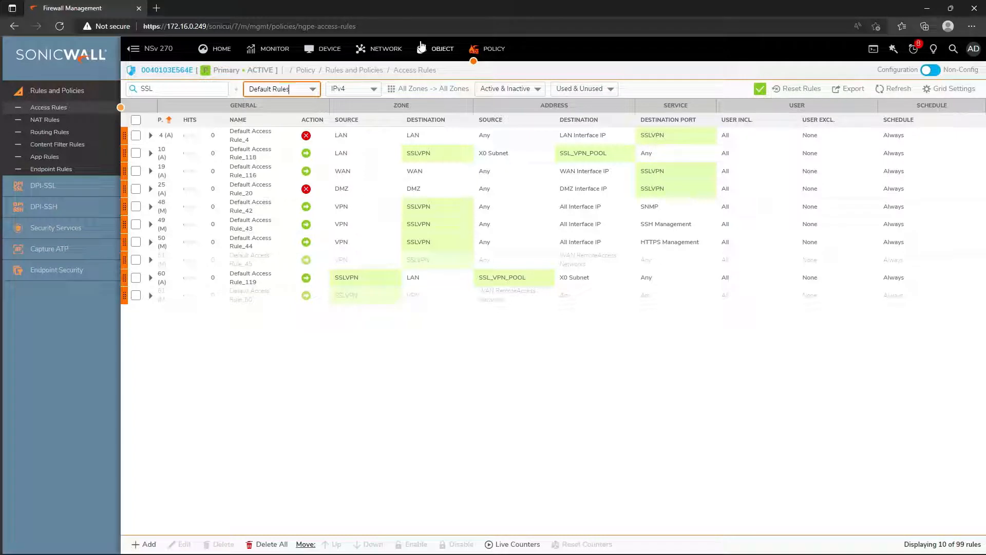
Step: Navigate to Device > Users > Local Users & Groups, reloading the stuck management page
click(333, 50)
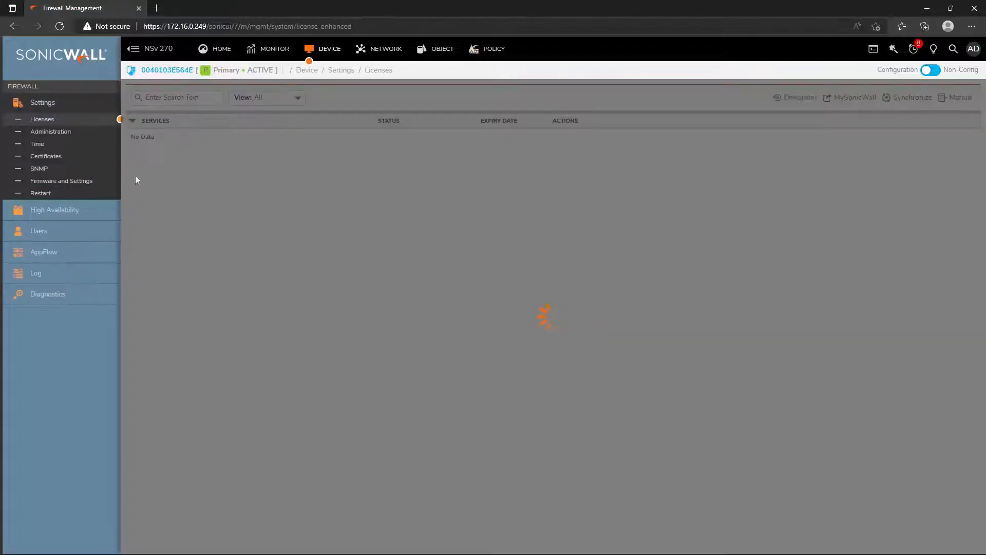
click(43, 232)
click(43, 232)
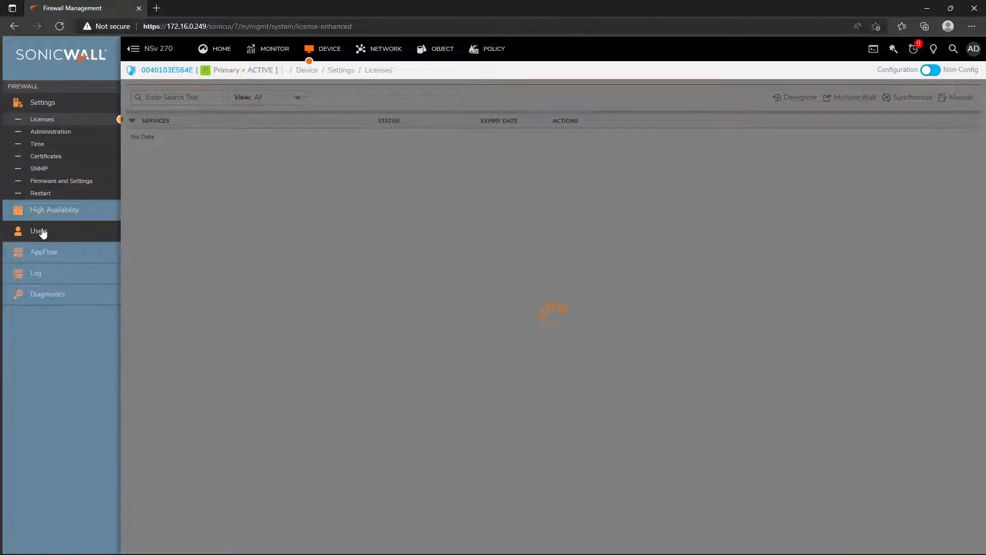
click(46, 234)
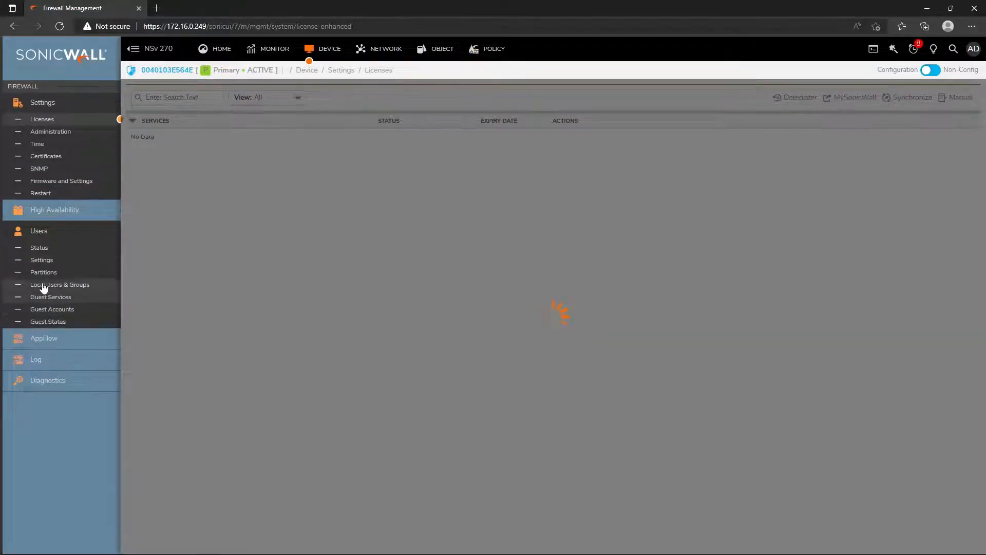
click(59, 287)
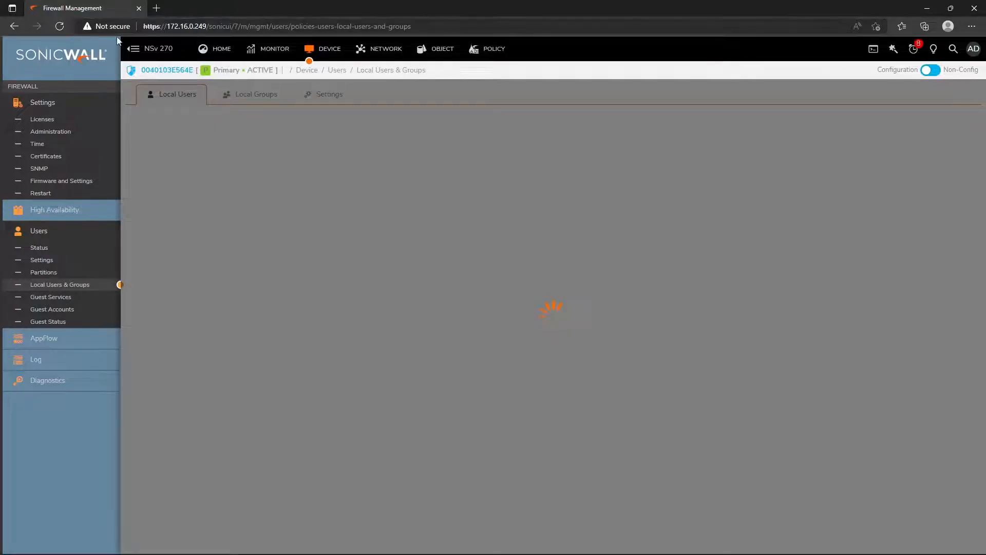
click(59, 27)
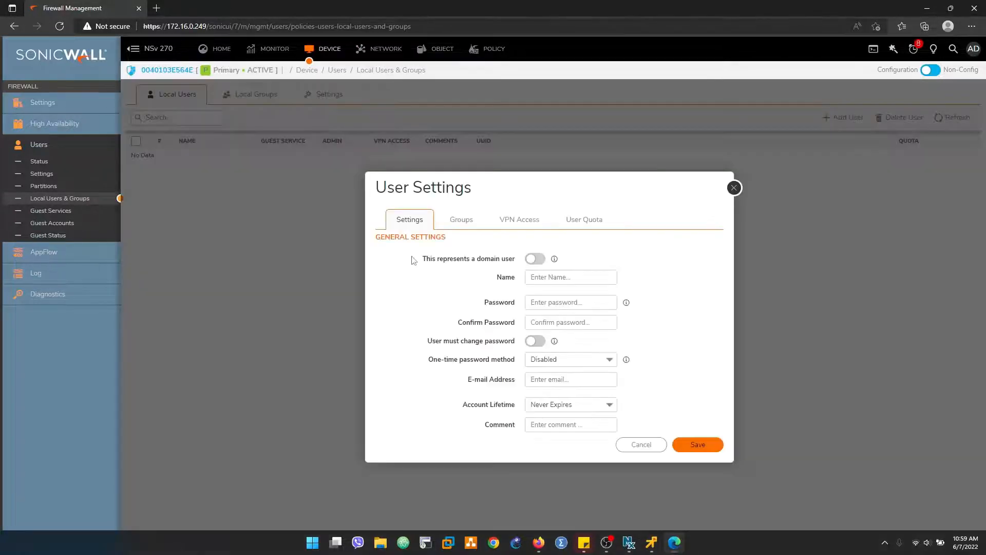
Step: Enter the new user's name, a password and the matching confirmation
drag(413, 260, 465, 259)
click(555, 279)
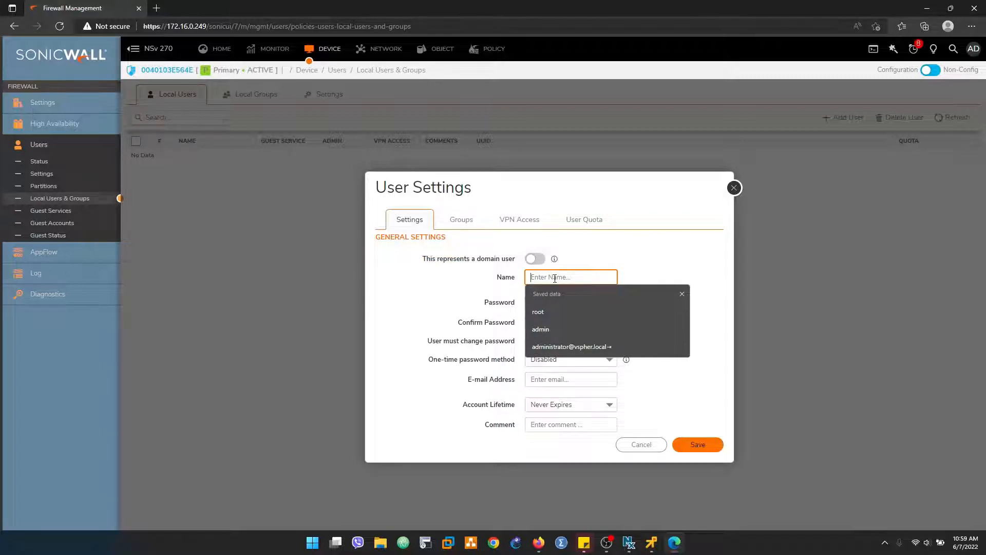
text(A)
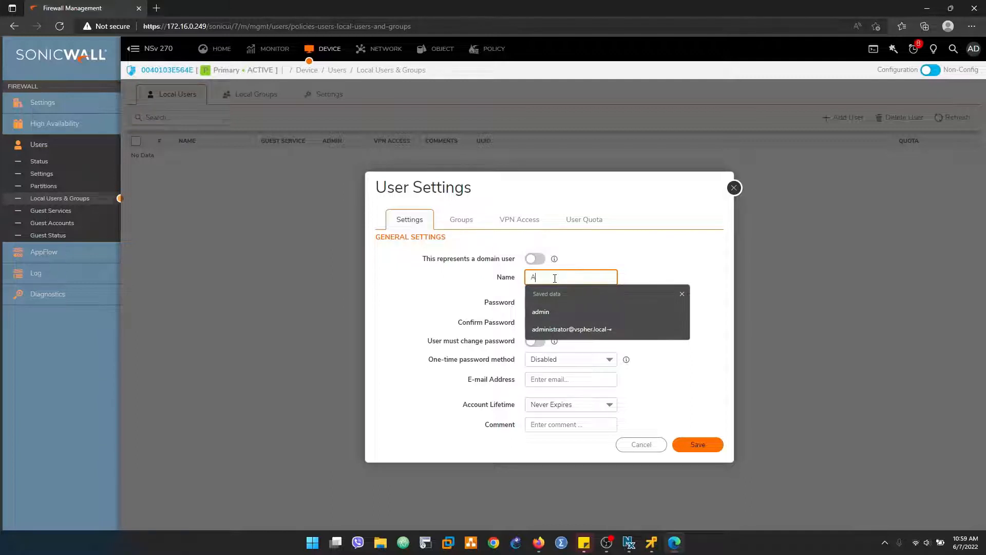
text(bhi)
click(567, 307)
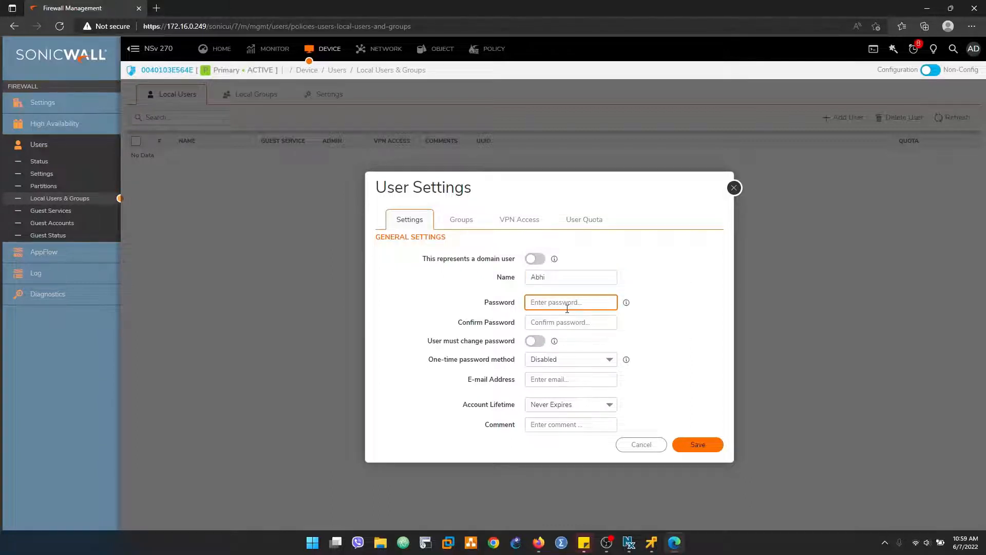
text(•••)
key(Tab)
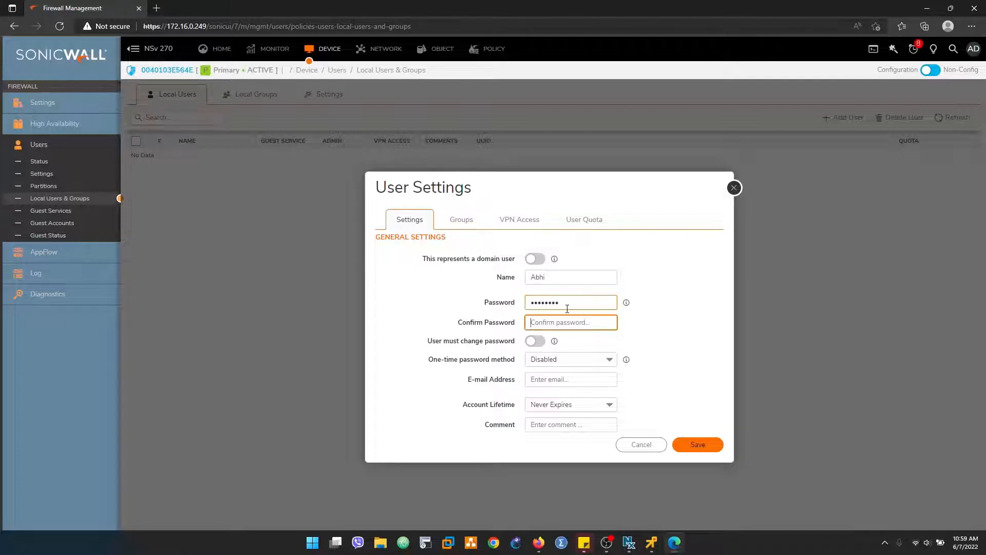
text(•)
Step: Turn on 'User must change password' and keep Account Lifetime at Never Expires
click(535, 343)
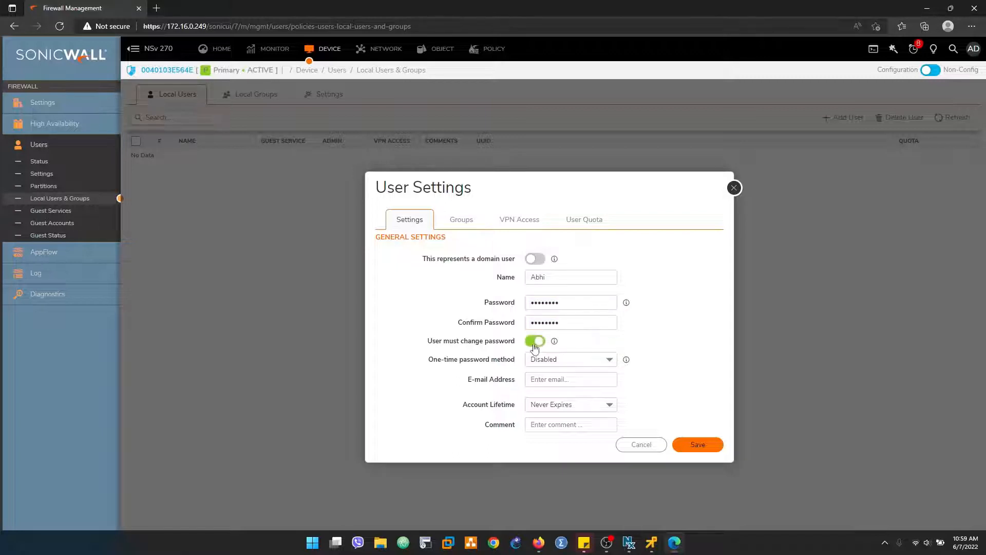
drag(429, 341, 515, 343)
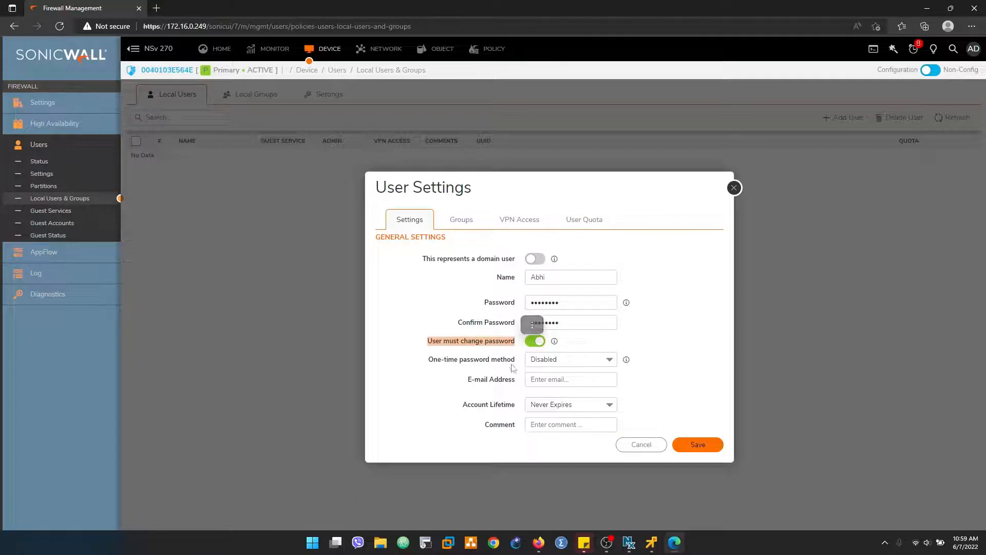
click(558, 378)
click(472, 415)
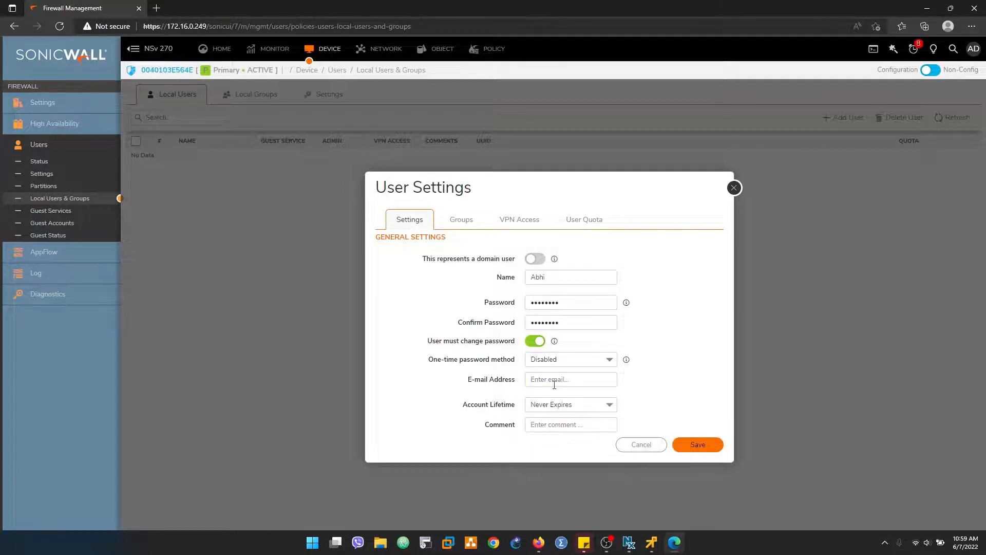
click(610, 409)
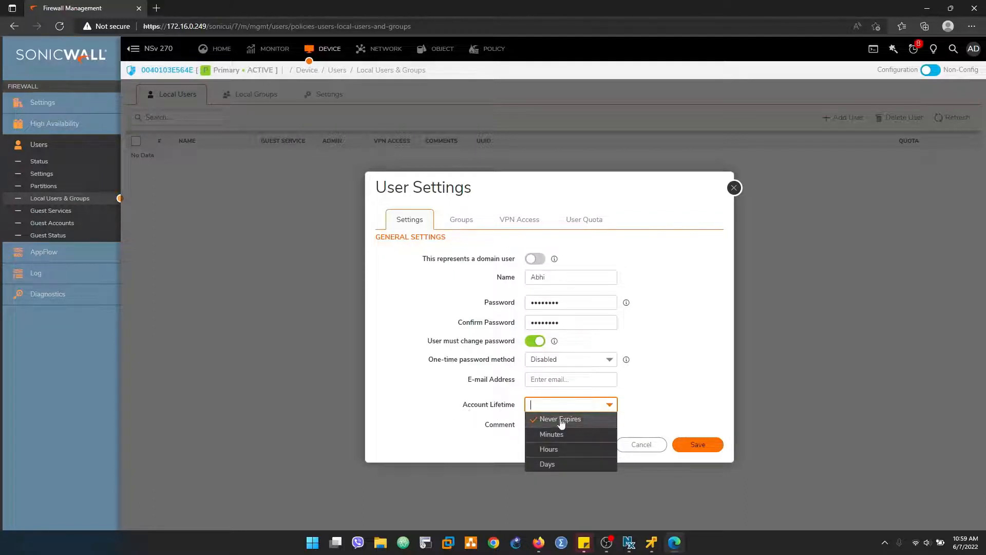
click(445, 405)
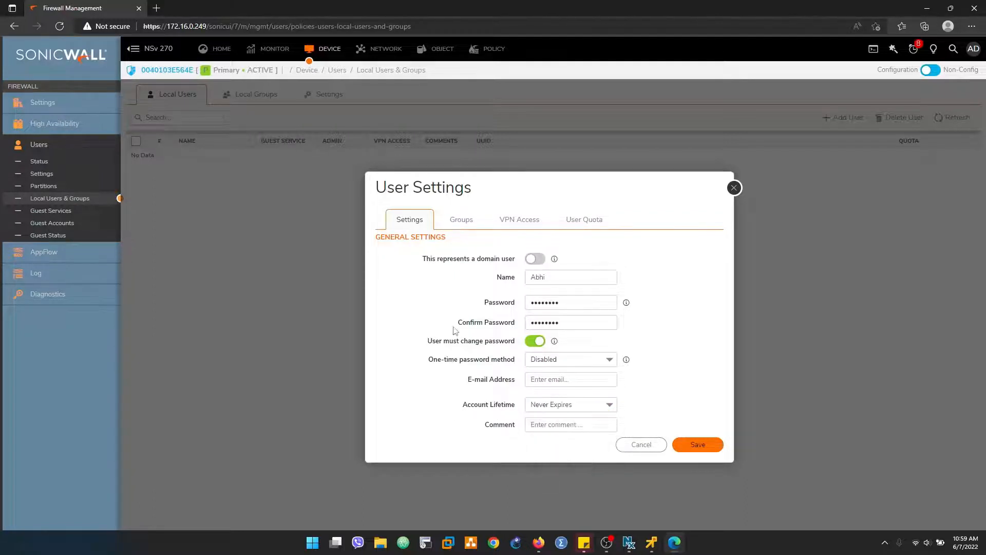
Step: Add the user to the SSLVPN Services group and bring up its VPN Access networks
click(463, 221)
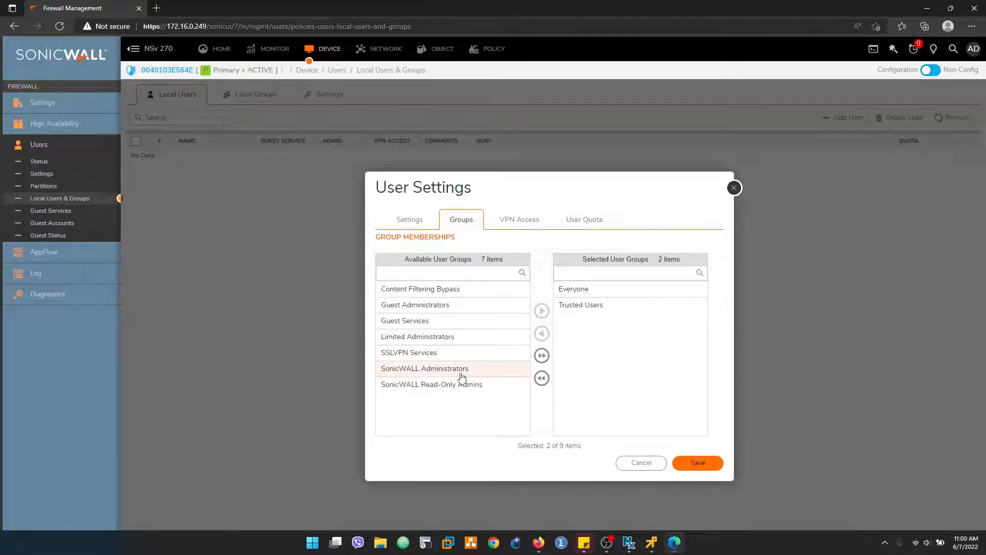
click(405, 354)
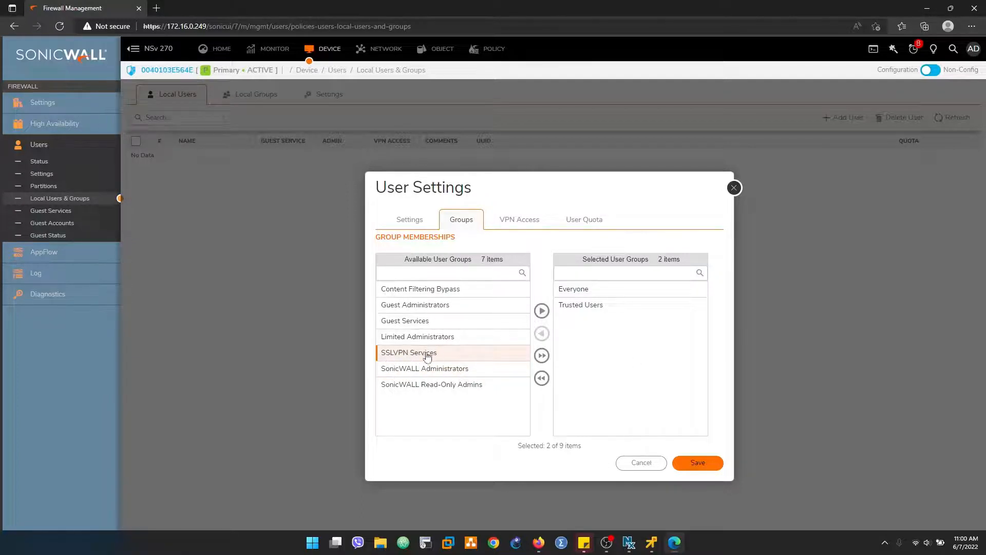
click(542, 311)
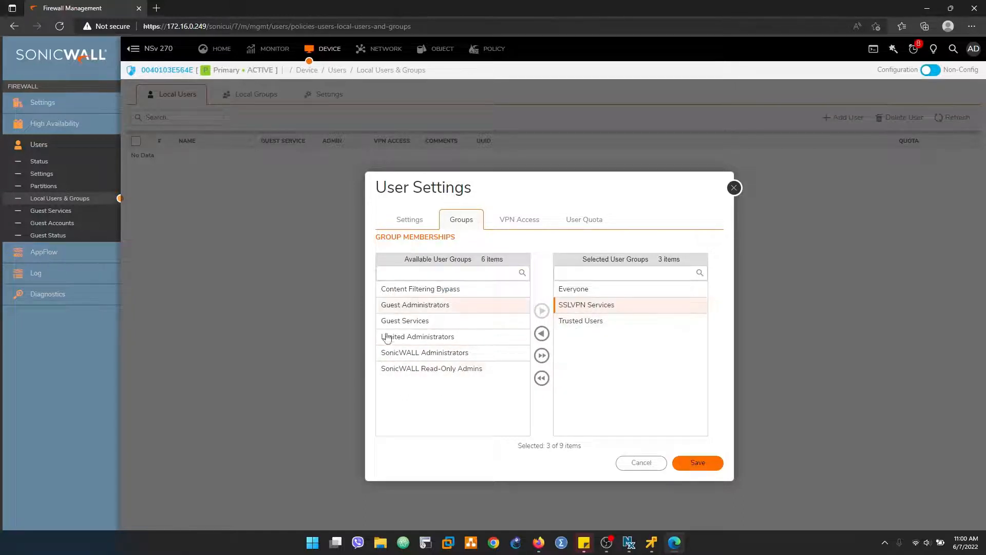
click(508, 220)
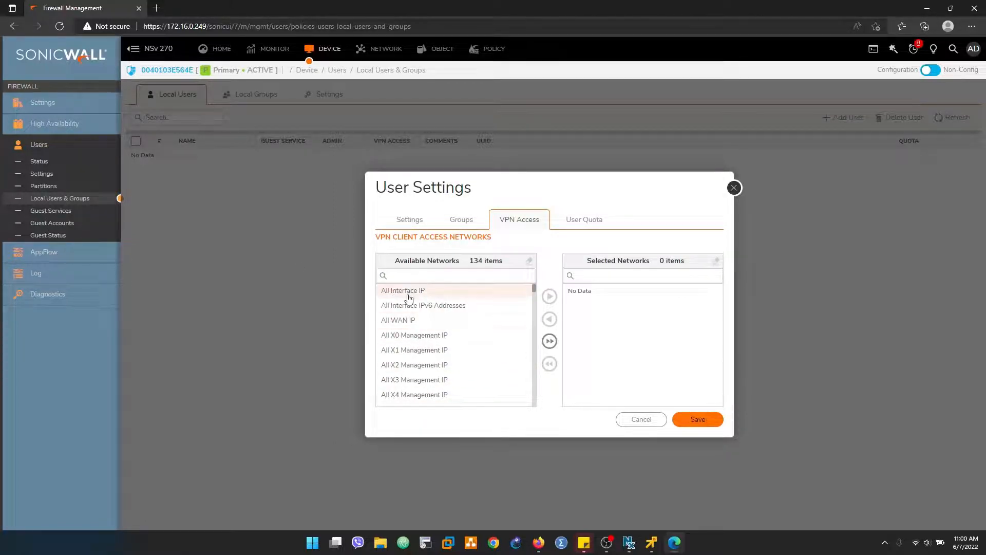
Step: Search Available Networks for 'X0 sub' and move X0 Subnet into Selected Networks
click(418, 275)
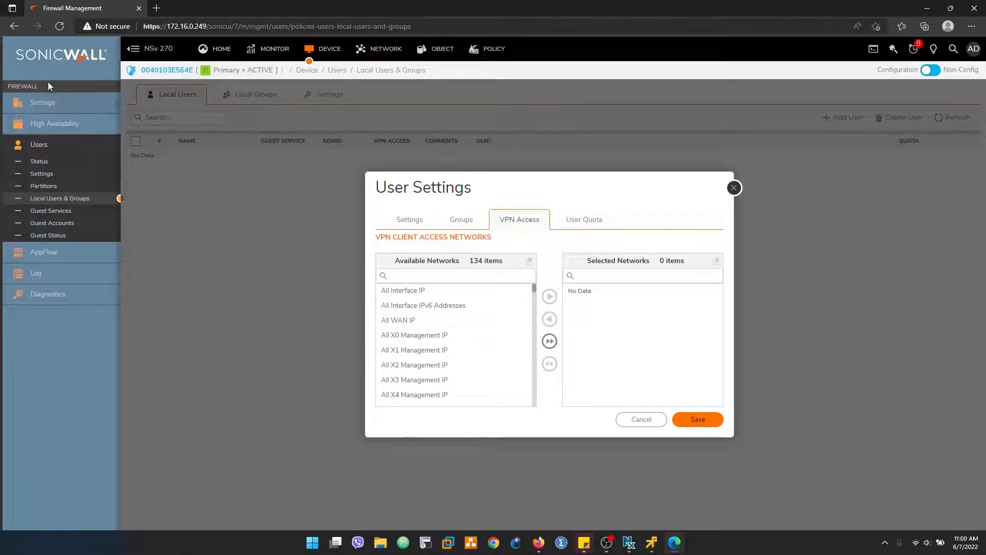
click(397, 274)
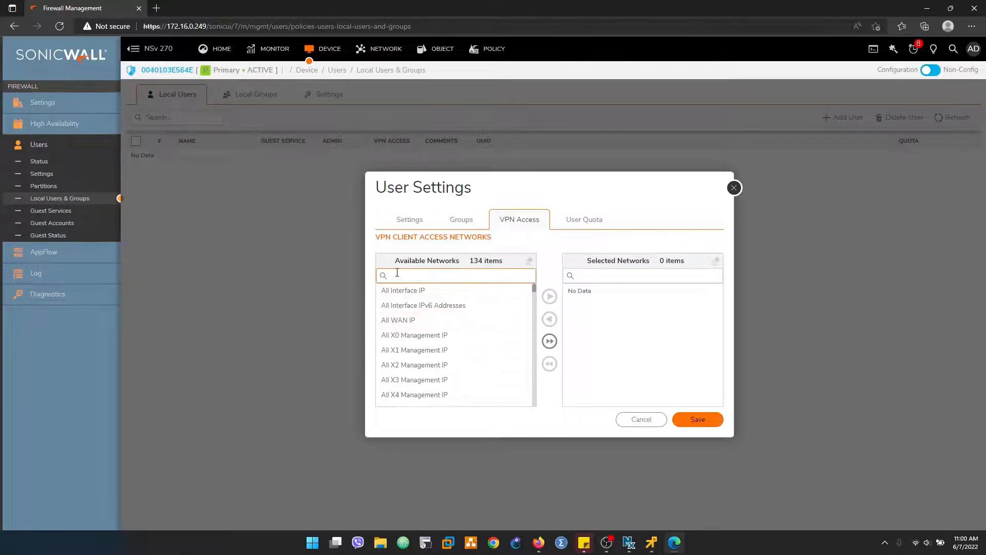
text(X0)
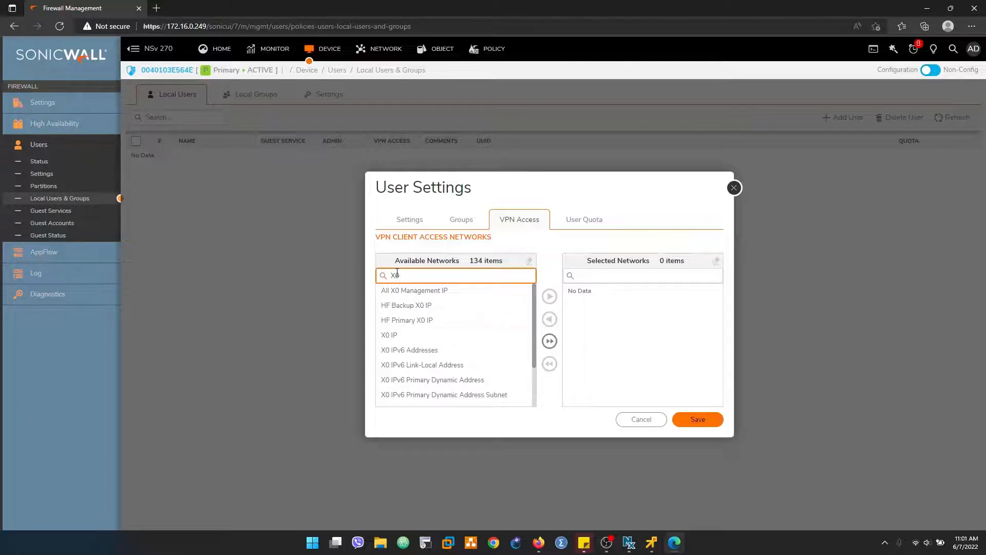
text( sub)
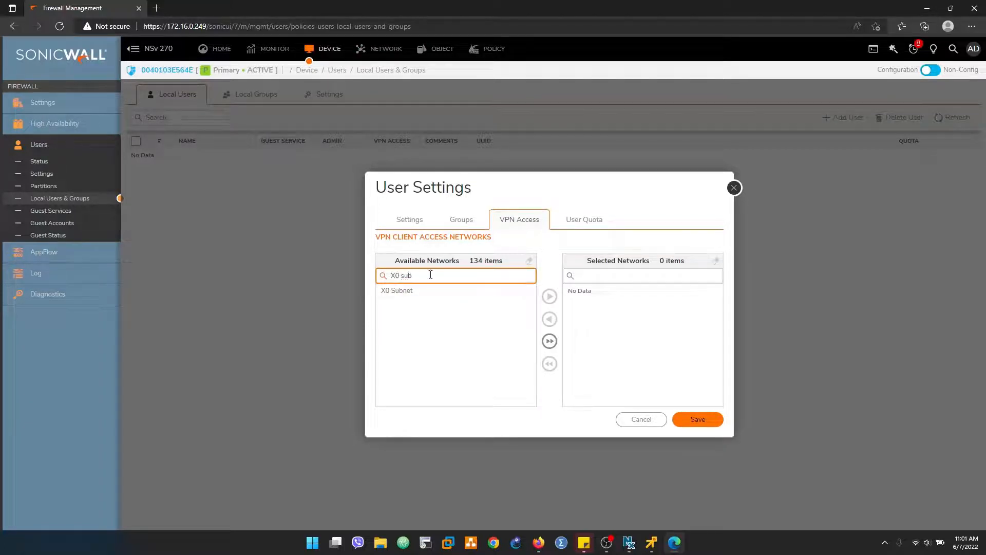
click(408, 291)
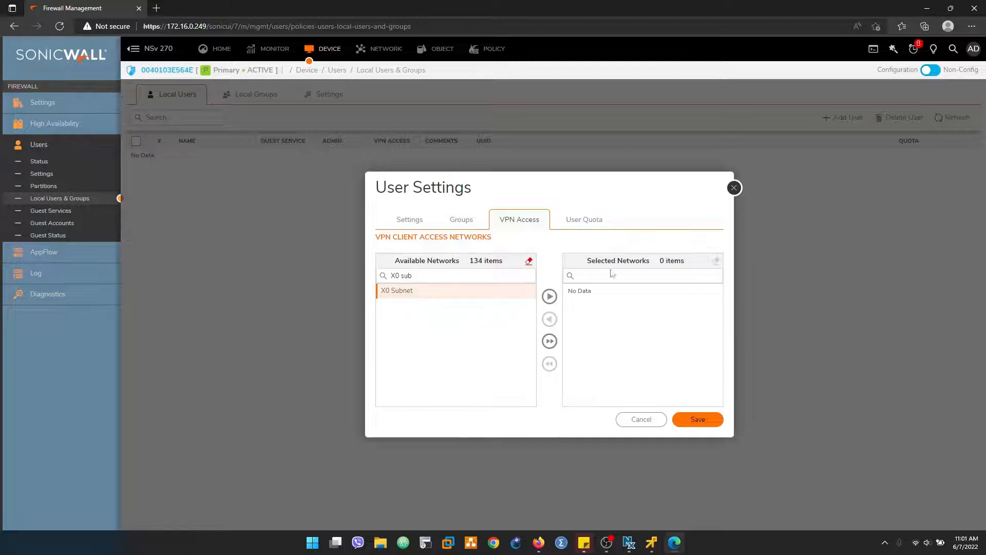
click(552, 298)
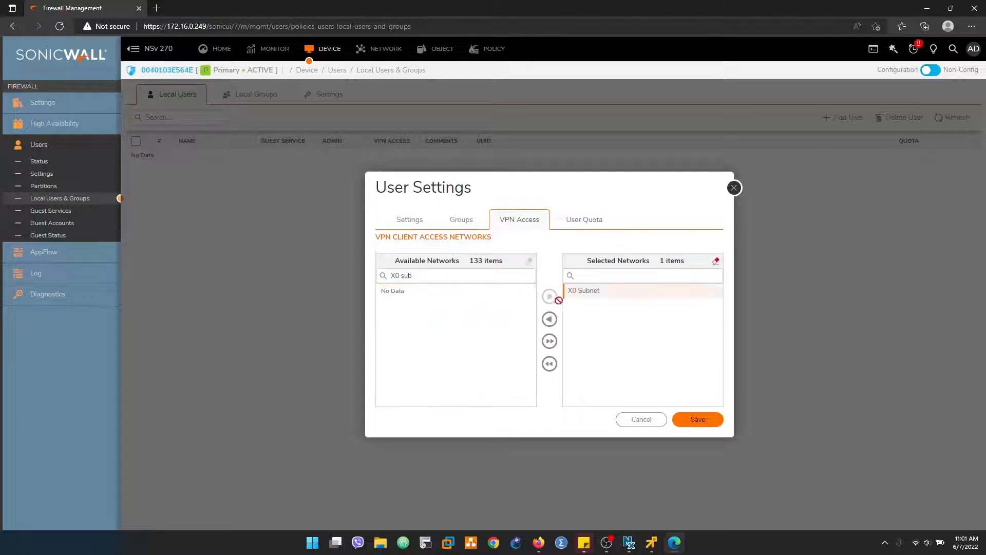
click(586, 224)
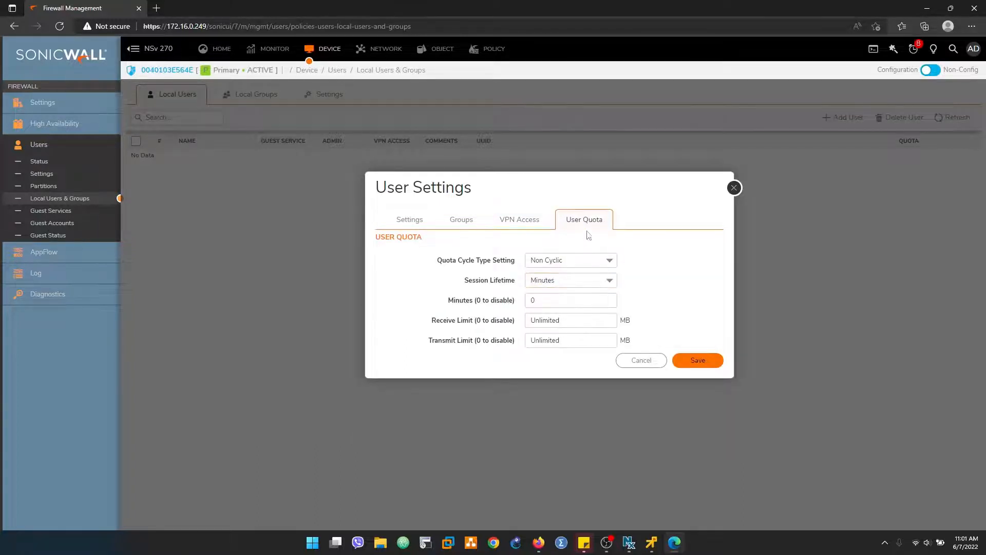
click(507, 218)
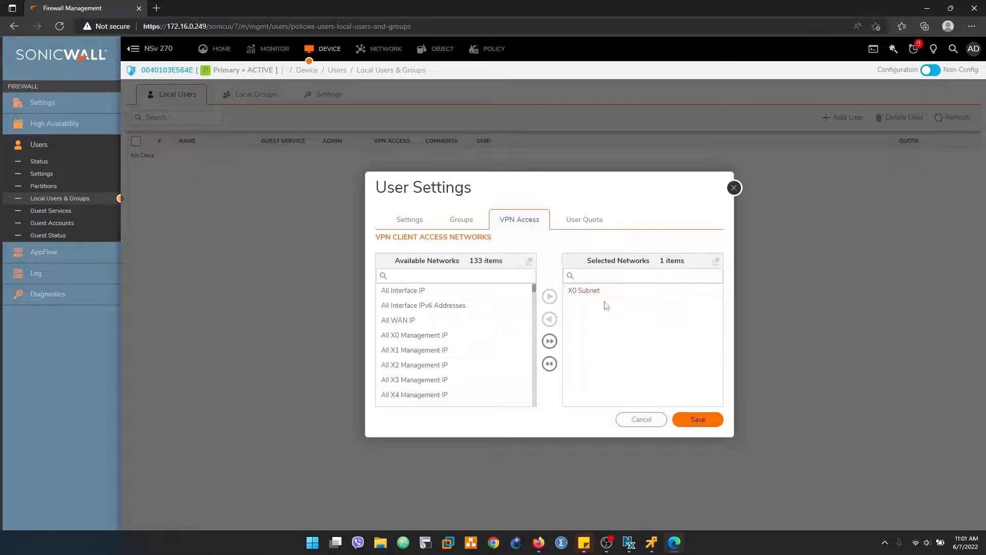
Step: Save the new user, then retype its name in lowercase, save again and close the Success banner
click(692, 421)
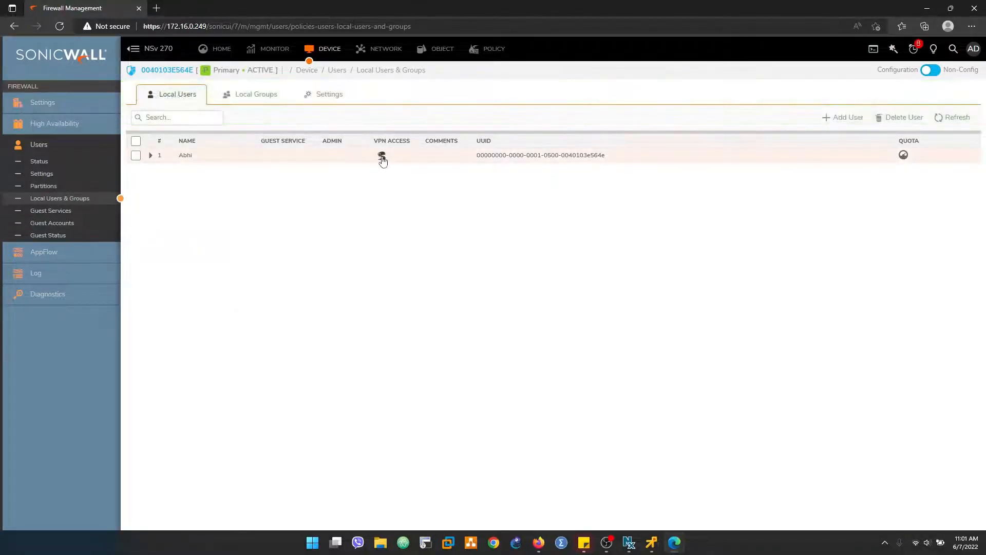
click(150, 156)
click(150, 155)
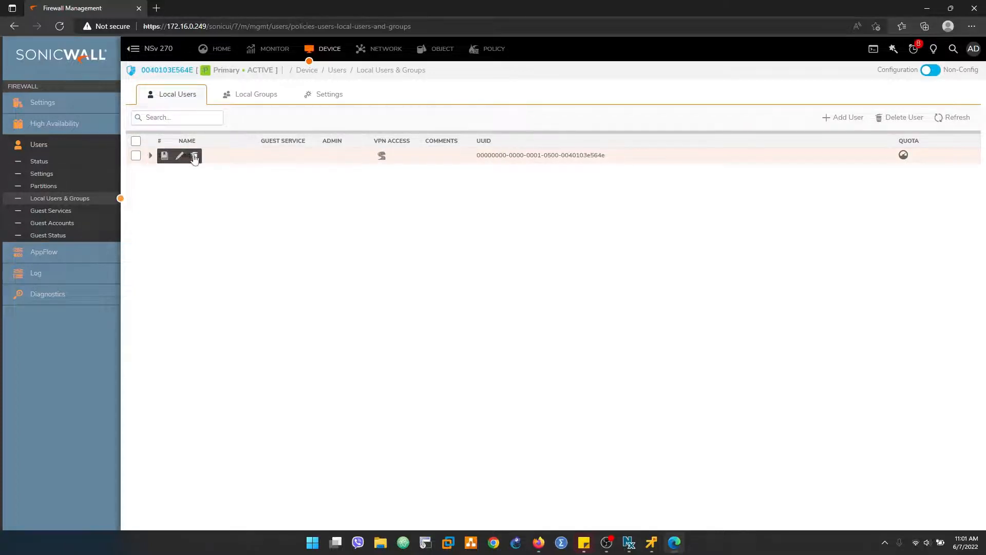
click(179, 156)
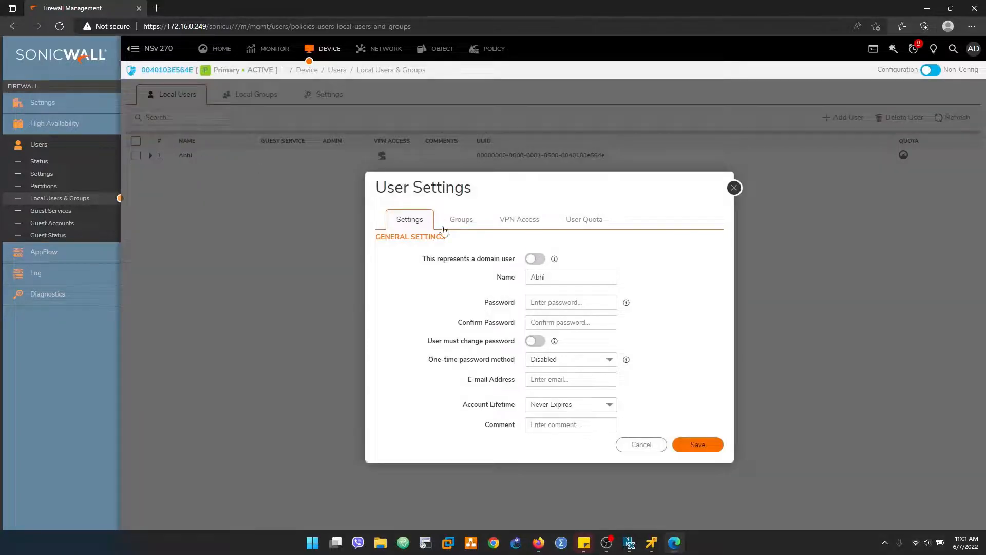
click(535, 277)
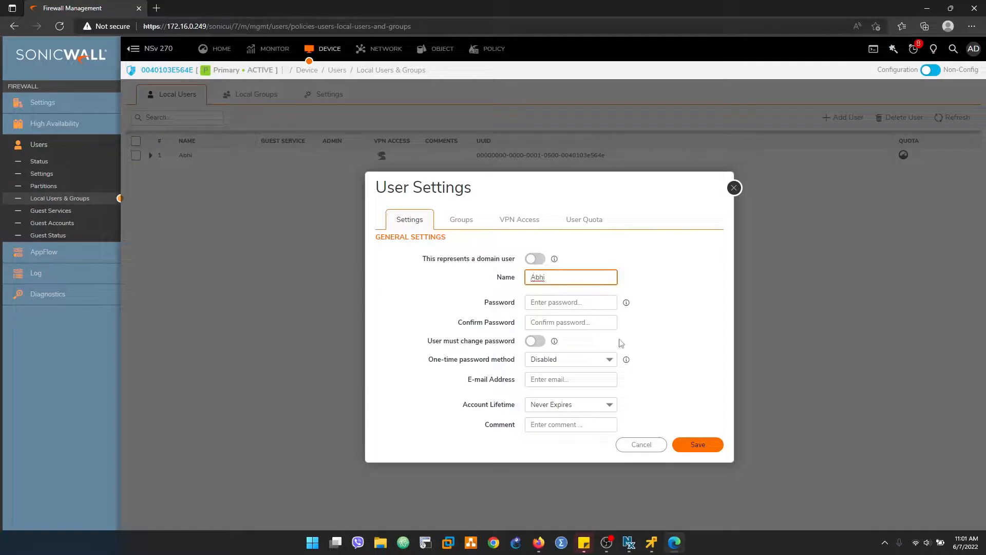
click(433, 303)
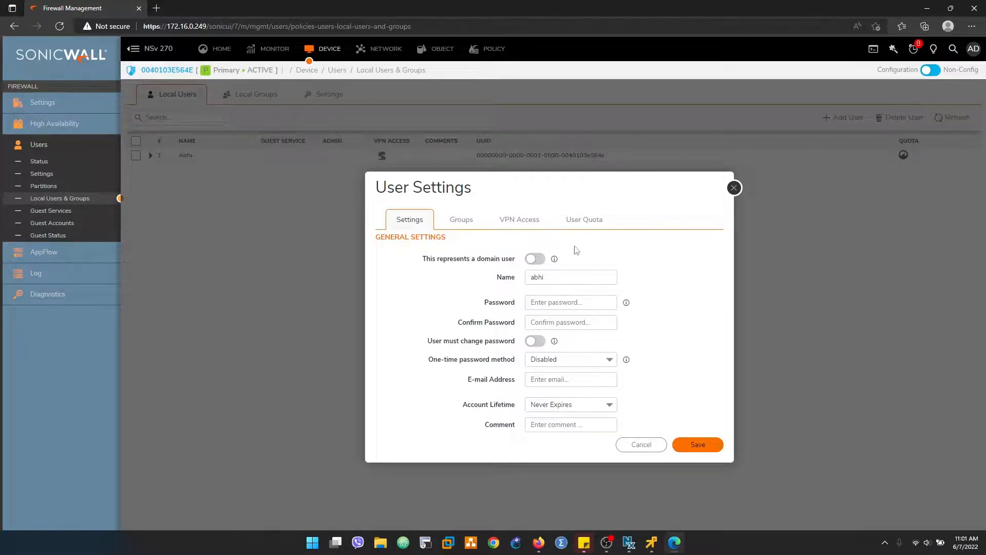
click(709, 445)
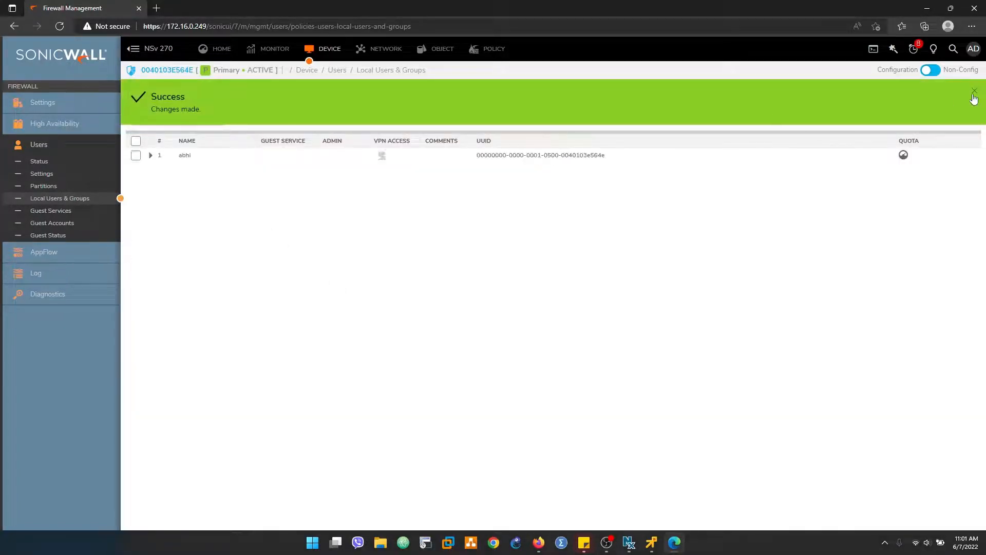
click(974, 96)
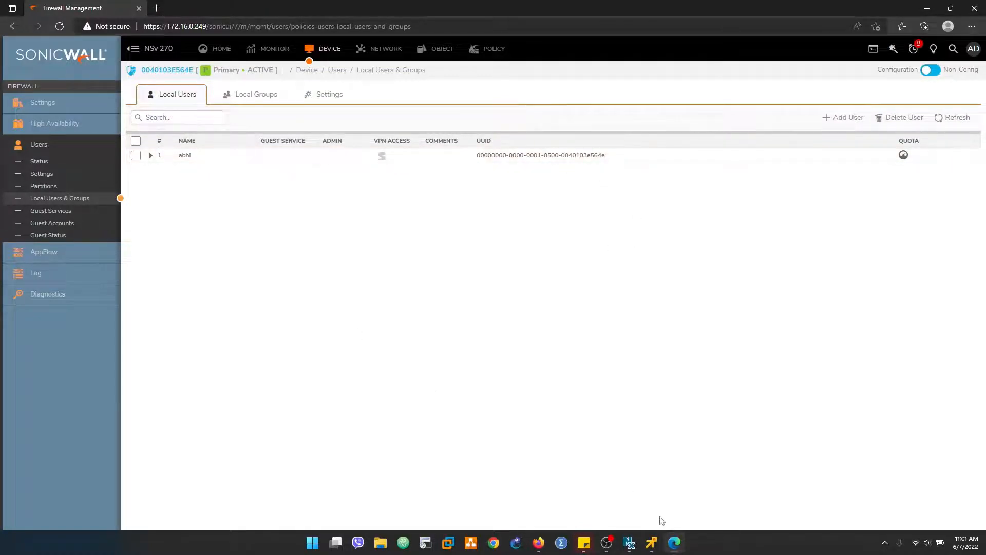
Step: On the test PC's remote console, run telnet in the Command Prompt
click(650, 543)
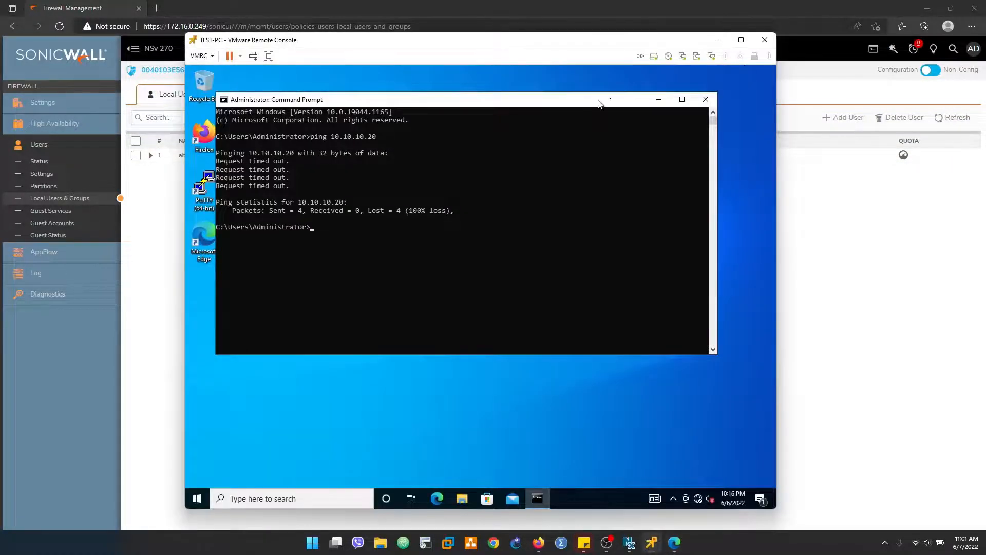
click(660, 100)
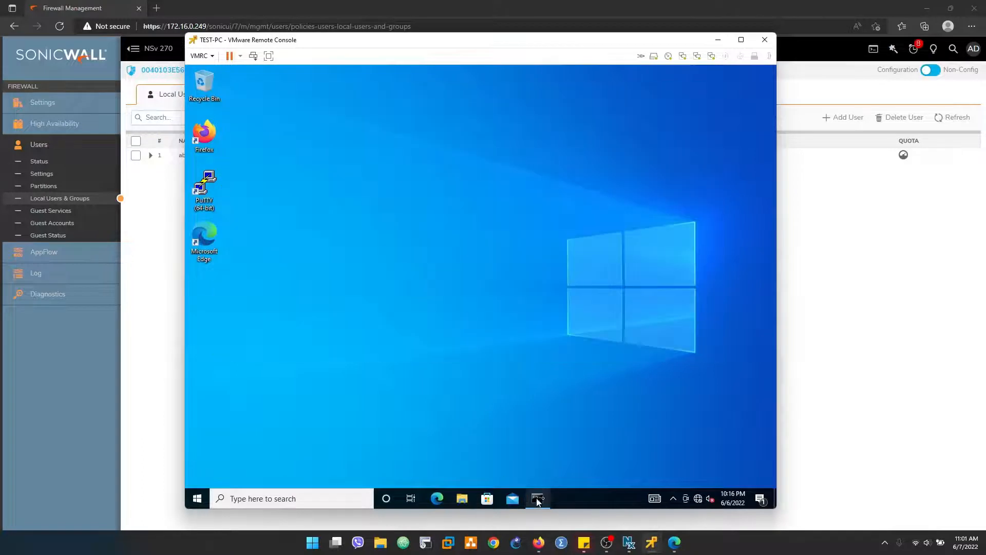
click(544, 501)
click(431, 309)
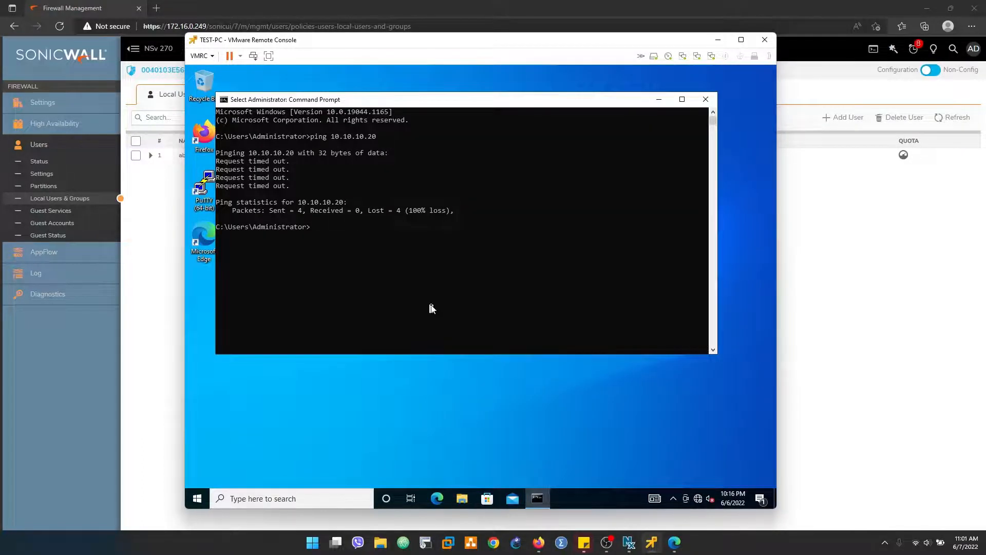
text(telnet)
key(Return)
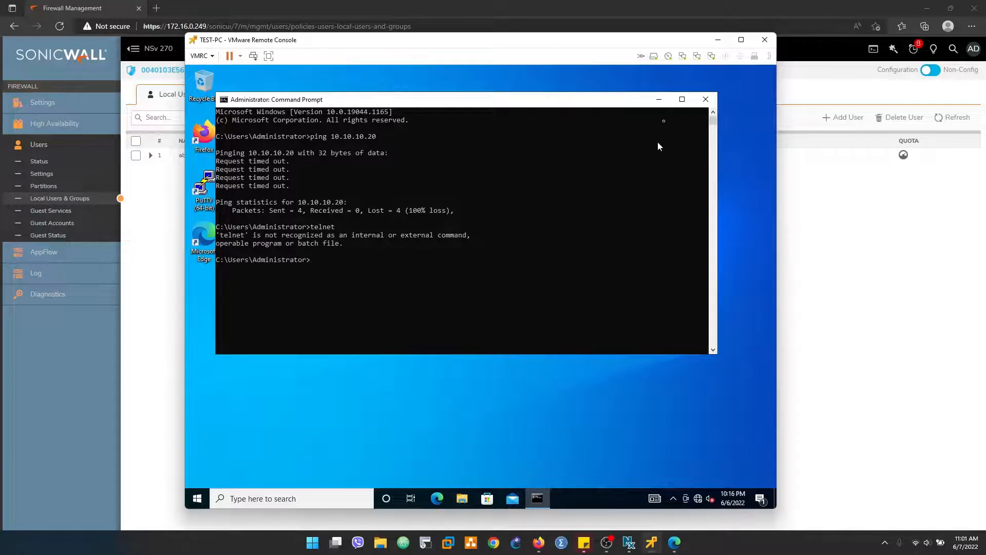
click(659, 99)
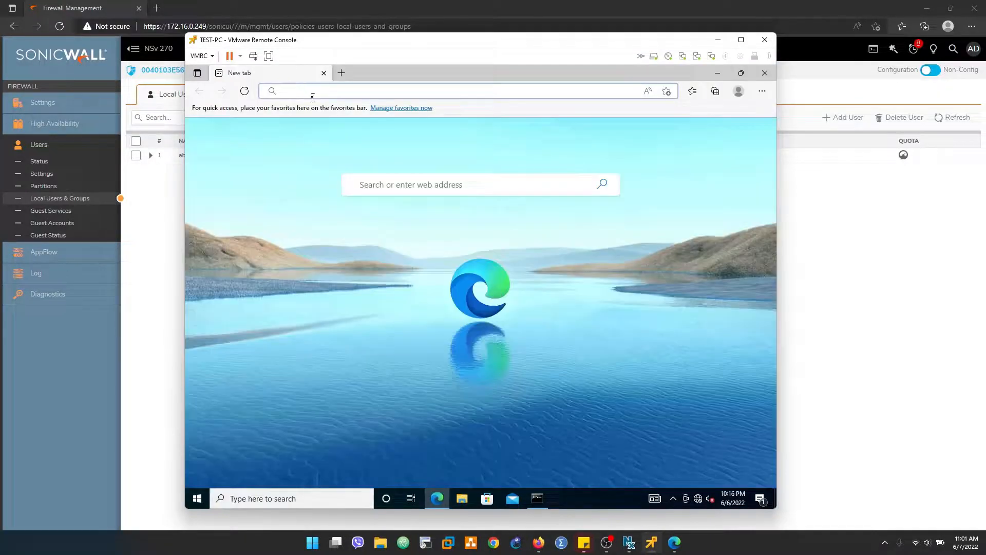
Step: Load the SSL VPN portal at 172.16.0.249:2927 in Edge, correcting the https prefix
text(172.16.0.2)
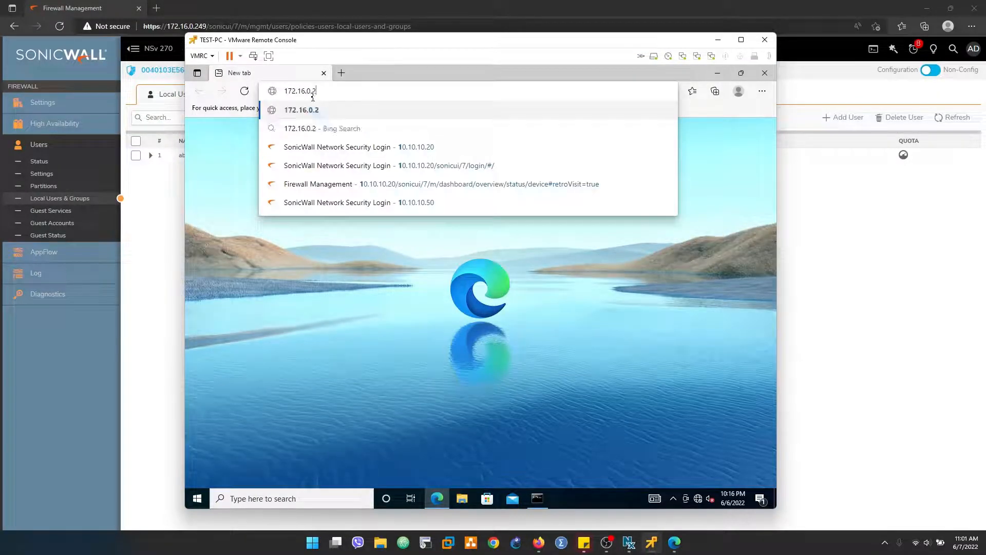
text(49)
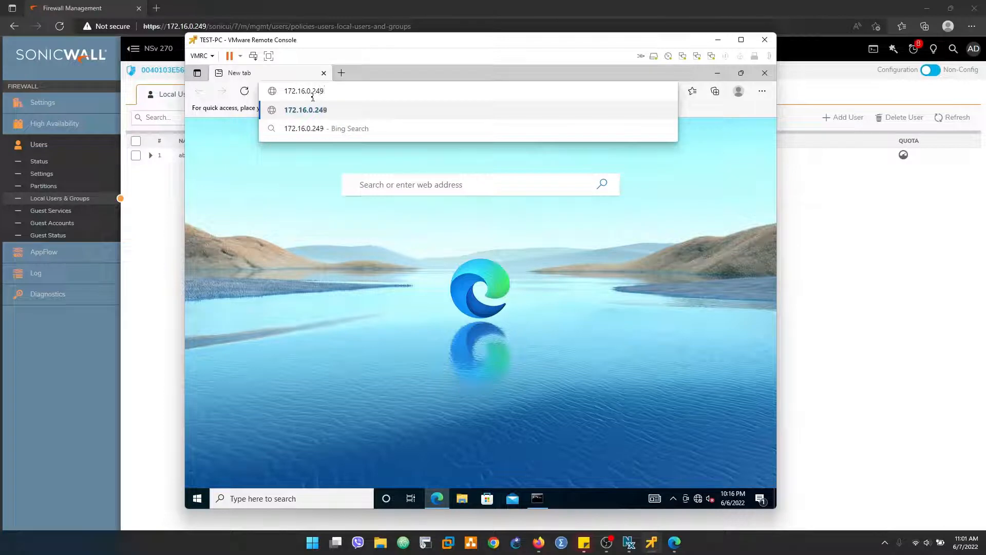
text(:2927)
text(https://)
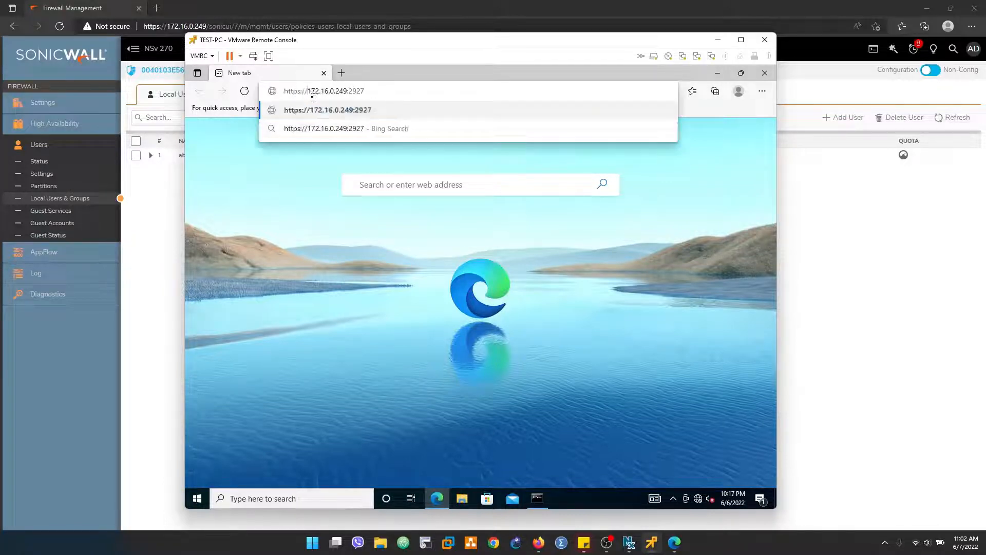
key(Return)
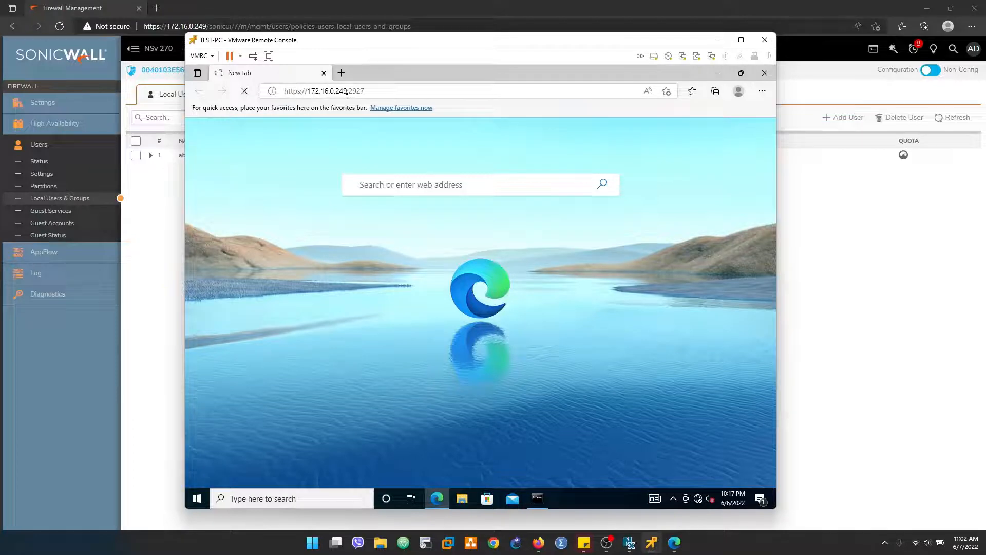
click(347, 92)
click(376, 92)
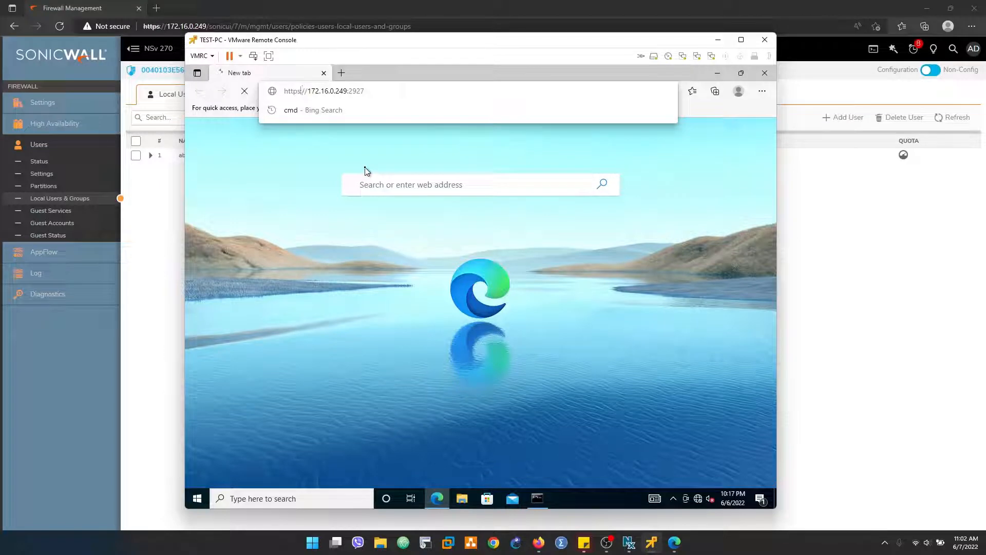
key(BackSpace)
key(Return)
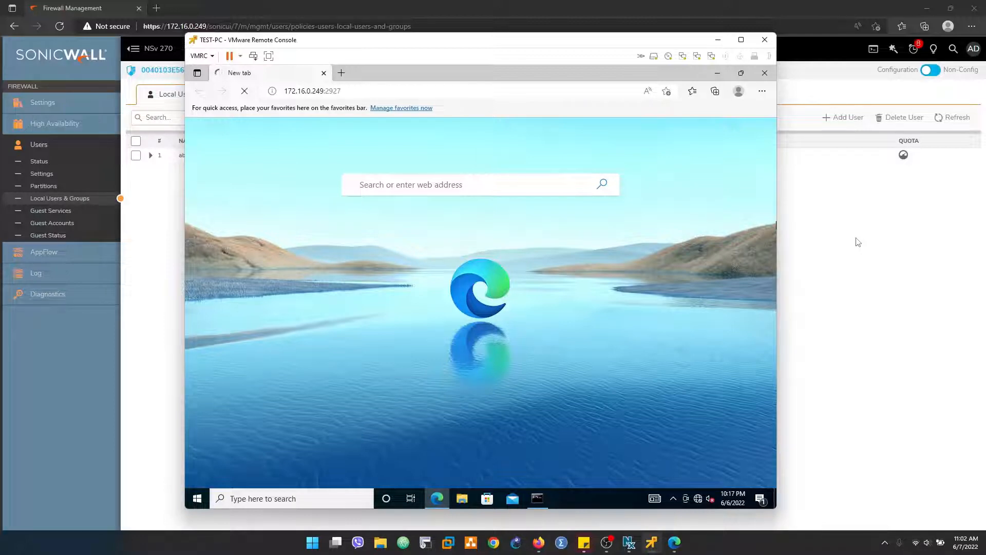
click(857, 242)
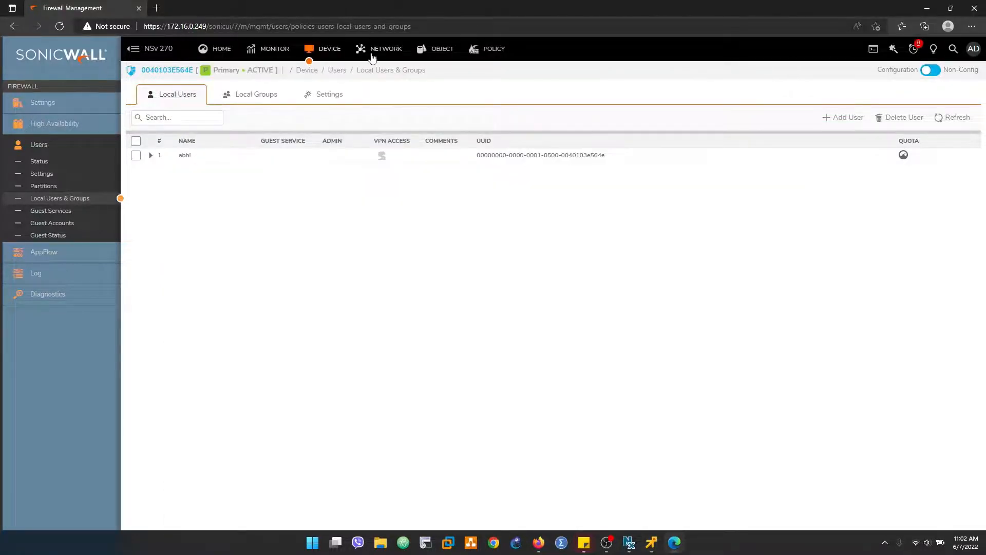
Step: Review SSL VPN Server Settings, Address Objects and Zones, then return to the IPv4 Access Rules list
click(485, 51)
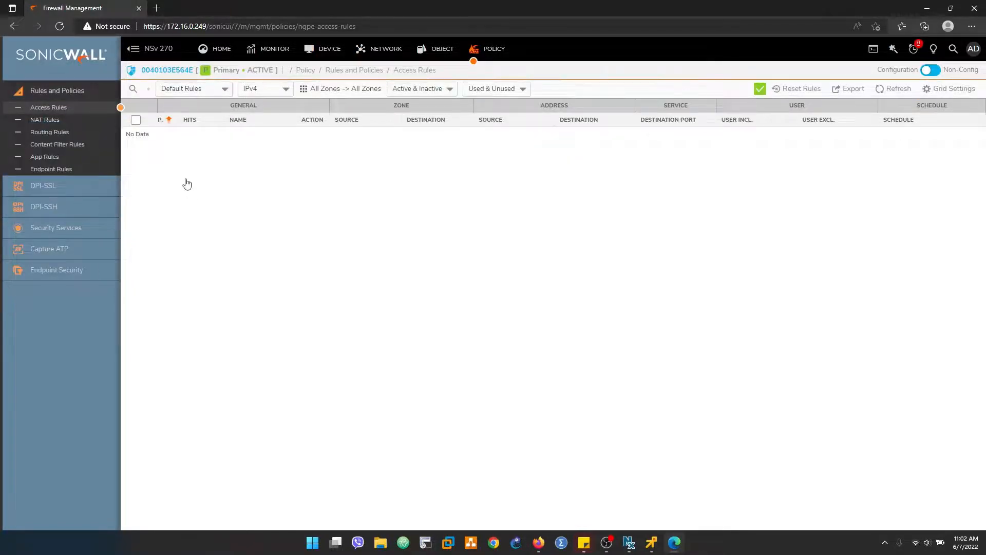
click(286, 90)
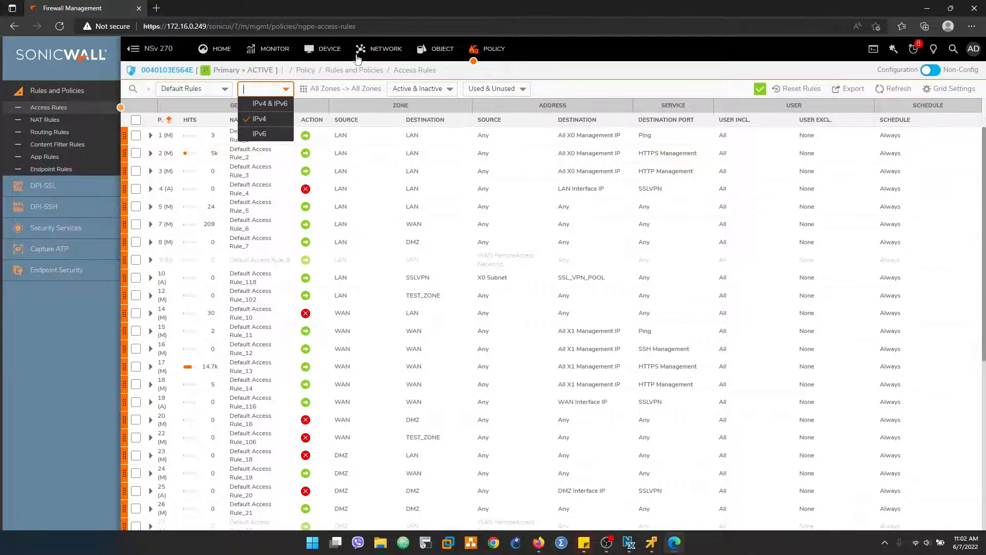
click(380, 49)
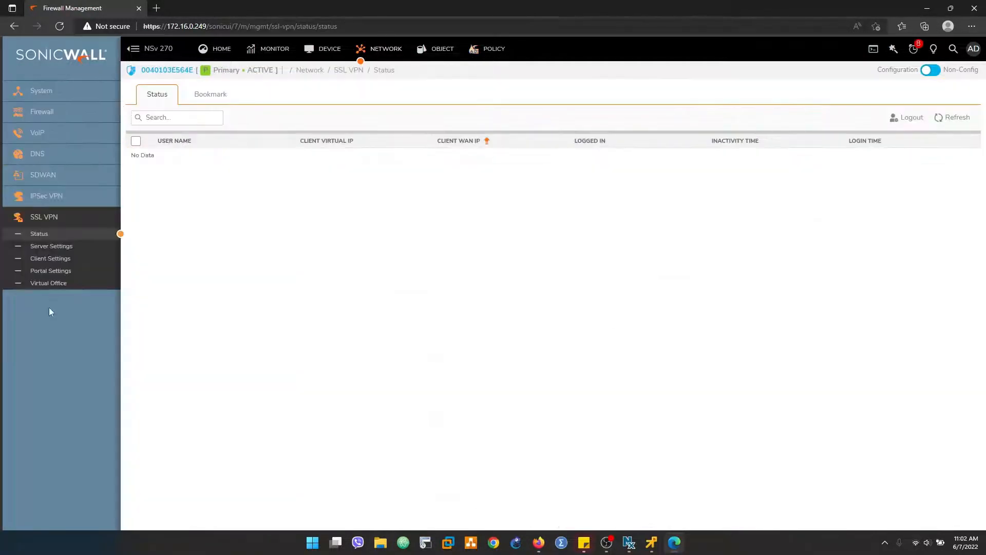
click(51, 246)
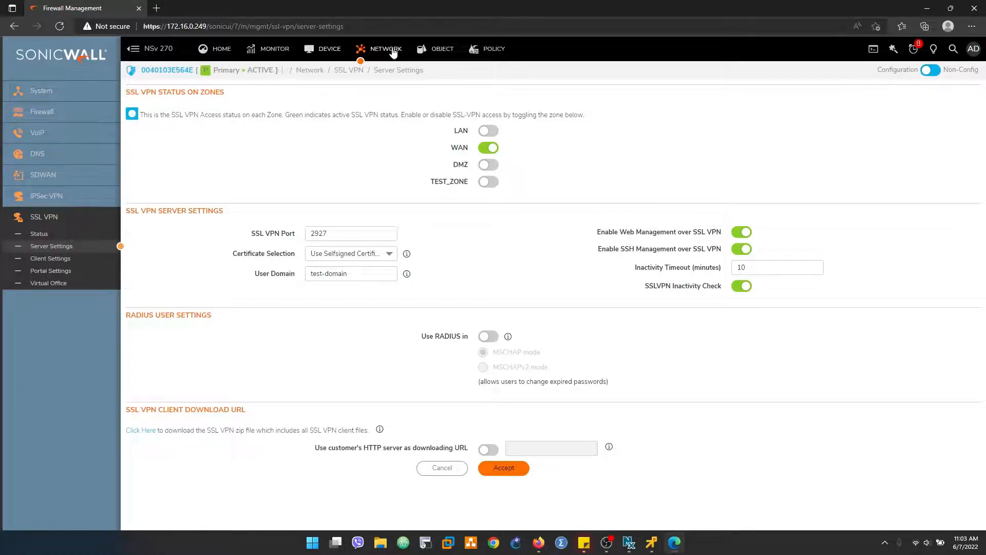
click(41, 90)
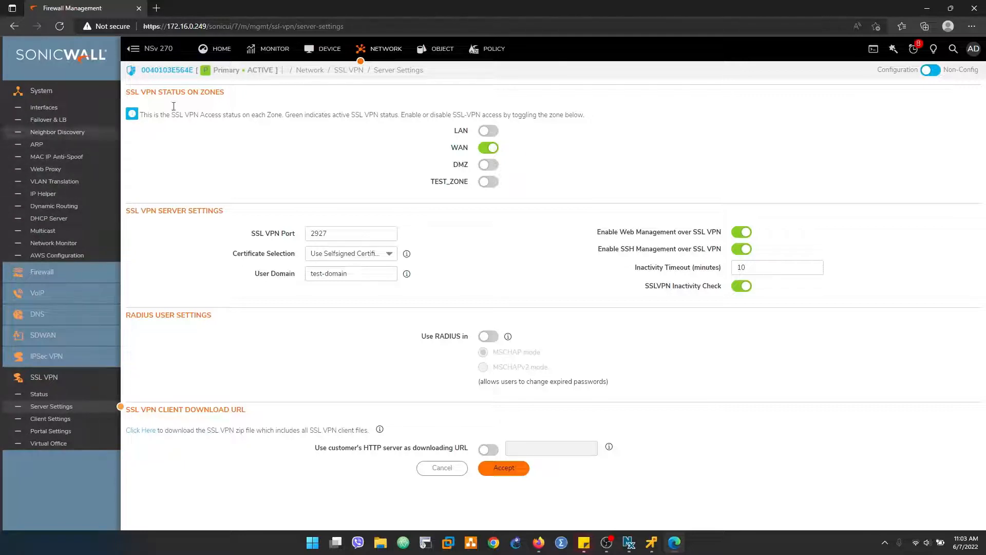
click(470, 56)
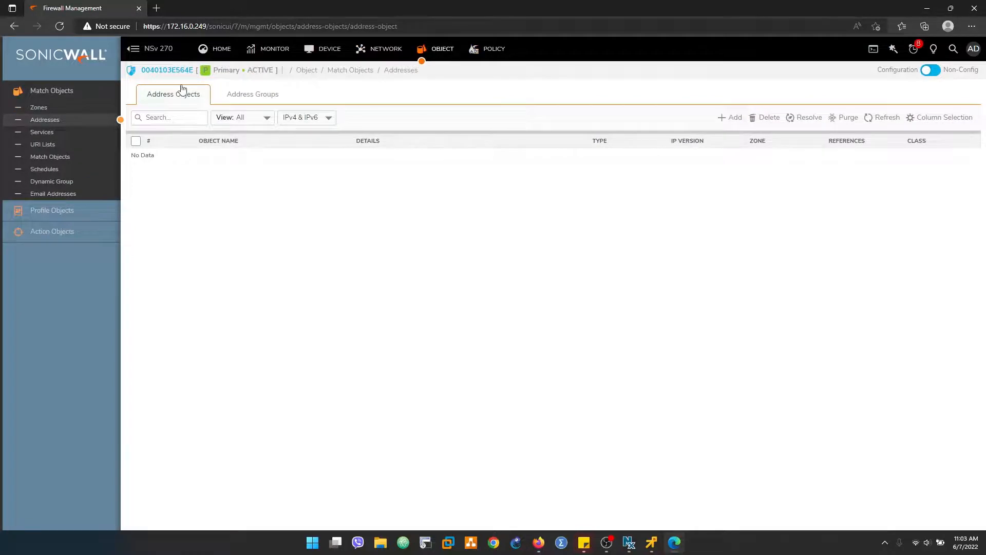
click(57, 107)
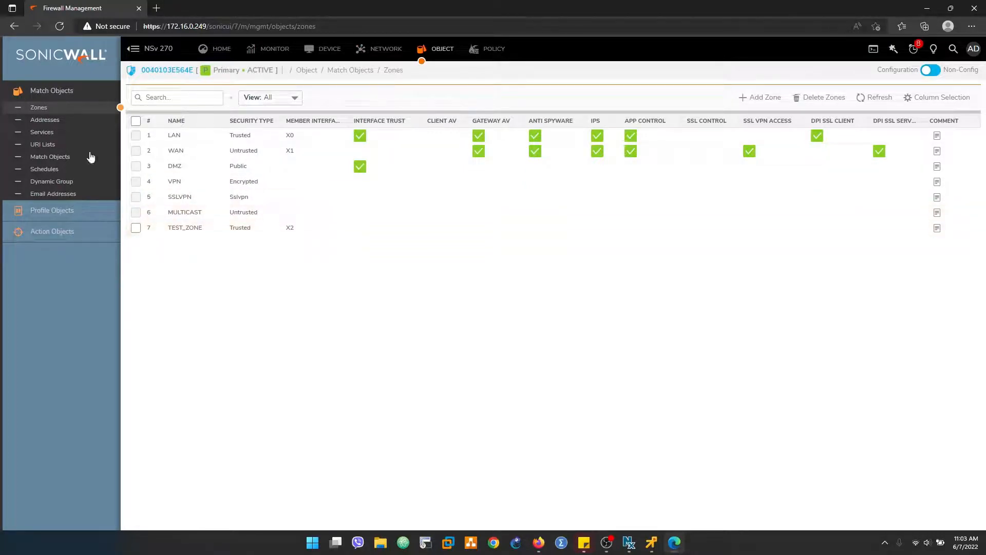
click(486, 49)
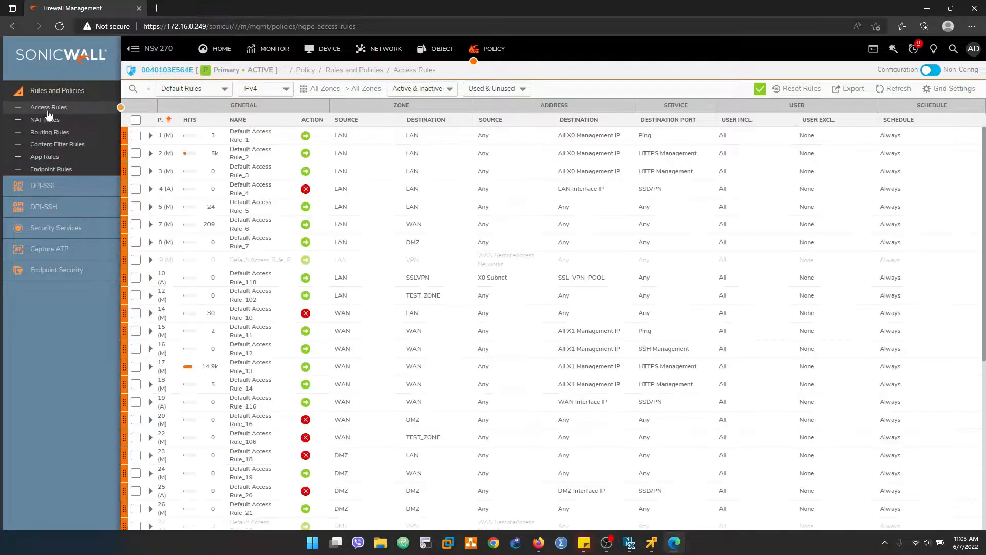
Step: Filter the access rules list to show only custom rules
click(332, 90)
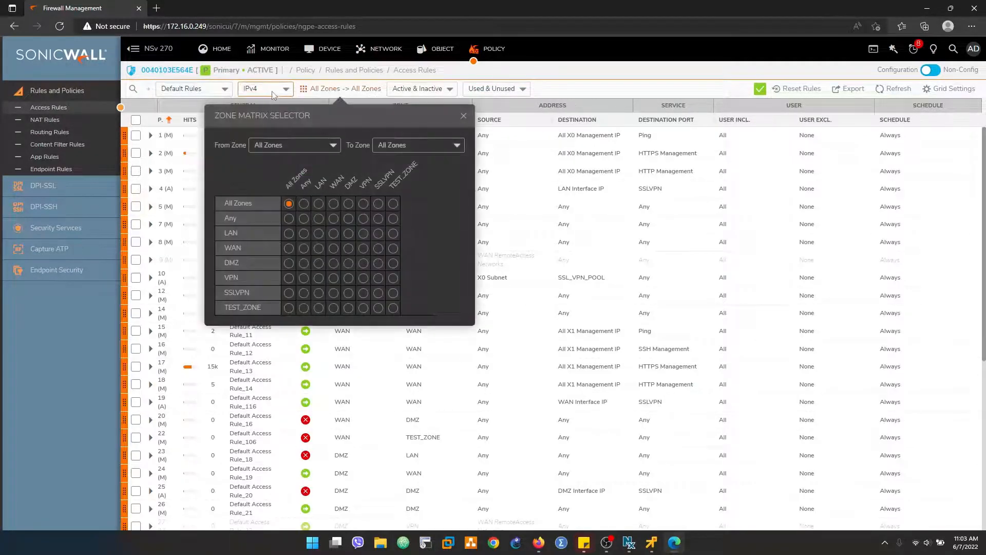
click(223, 92)
click(223, 92)
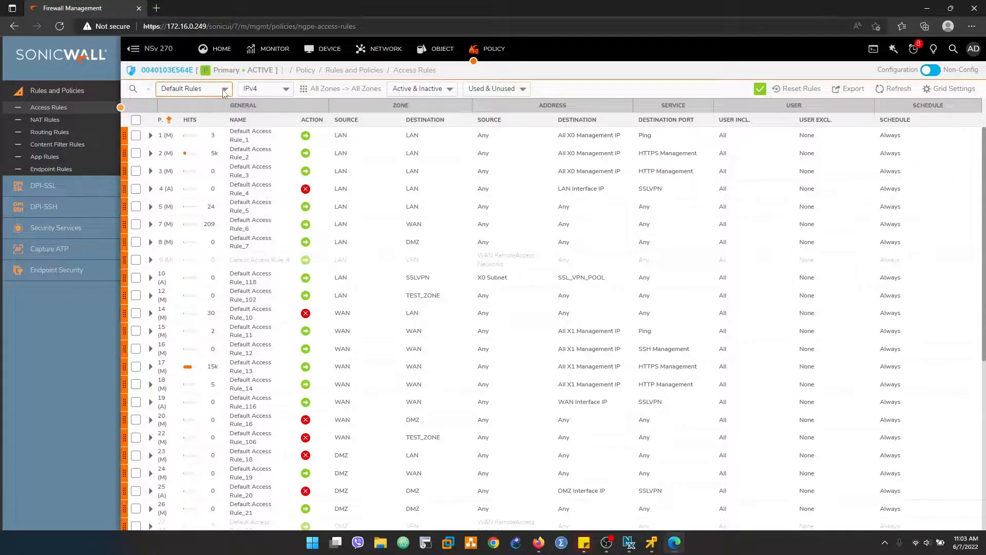
click(222, 91)
click(183, 134)
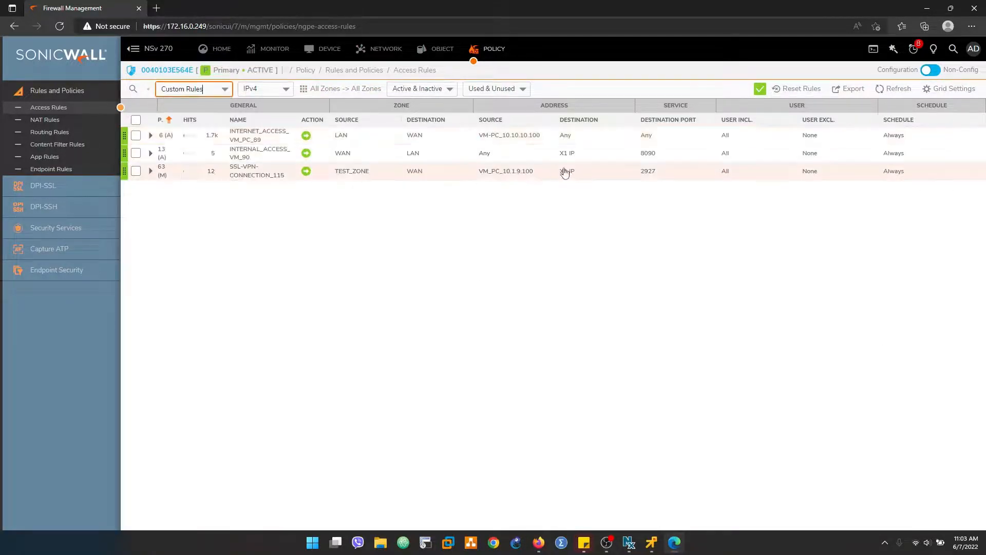
Step: Change SSL-VPN-CONNECTION's destination service from 2927 to Any and save the rule
mouse_move(566, 172)
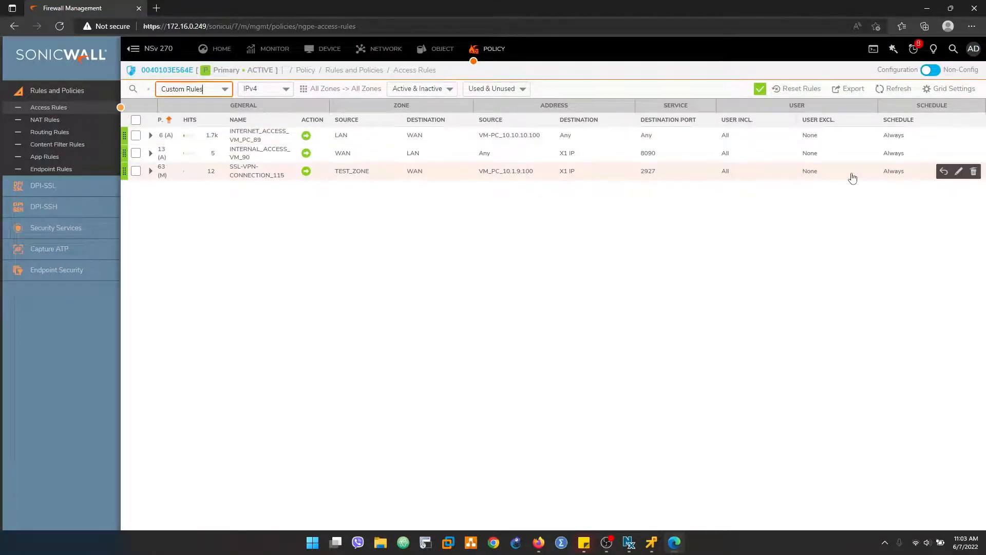
click(944, 174)
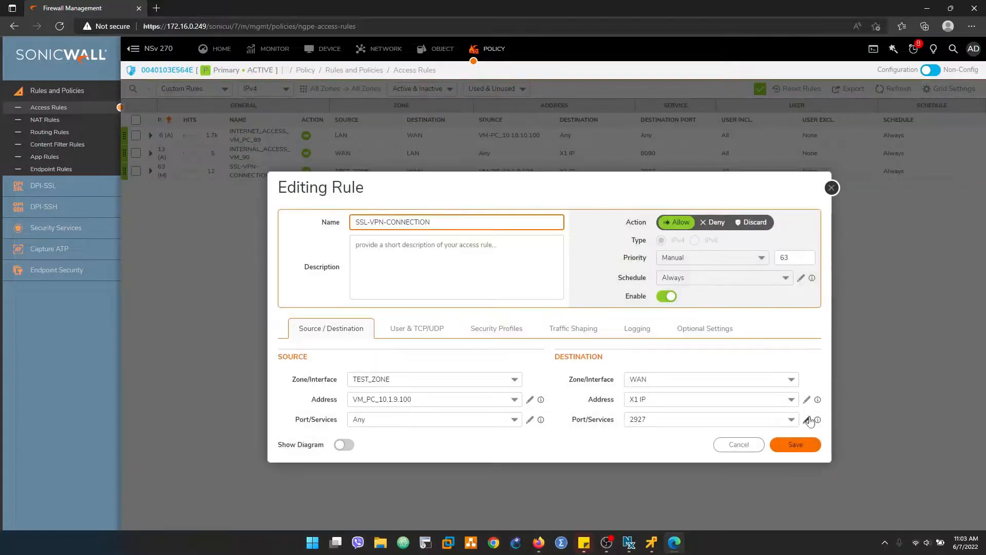
click(794, 420)
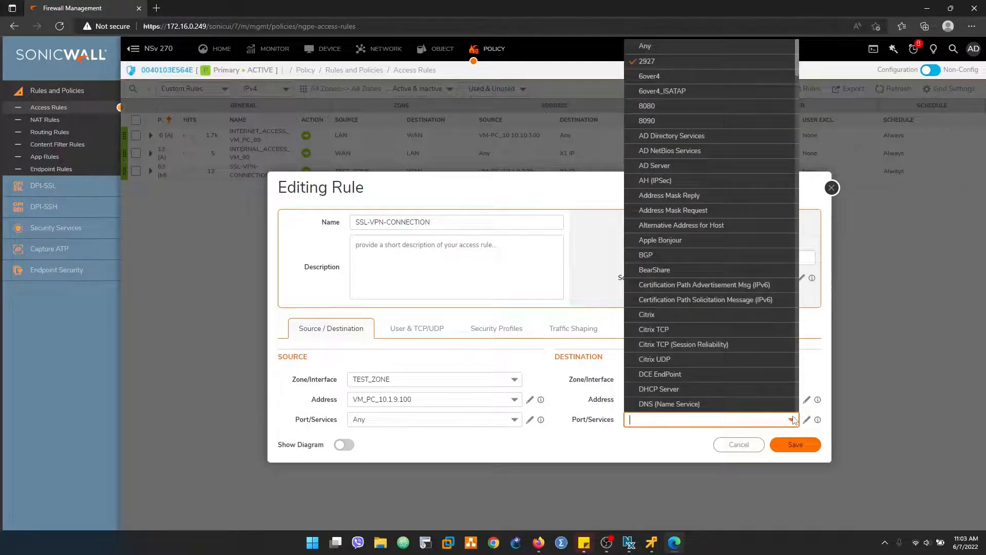
click(643, 47)
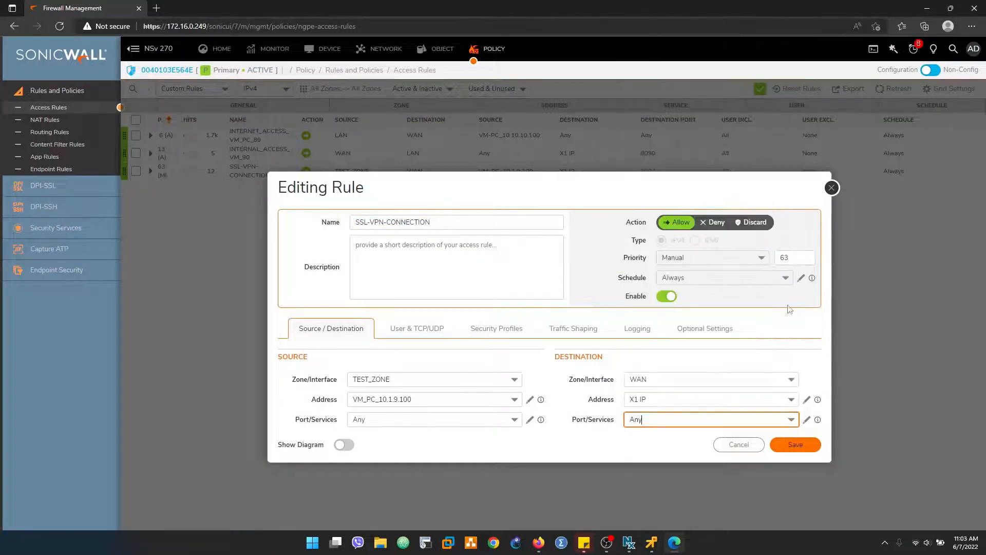
click(802, 445)
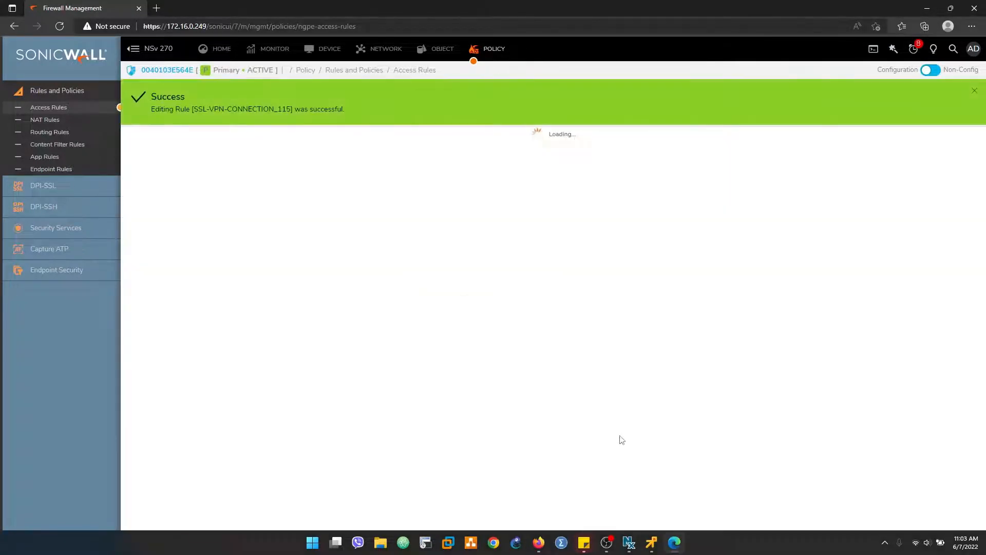
click(651, 543)
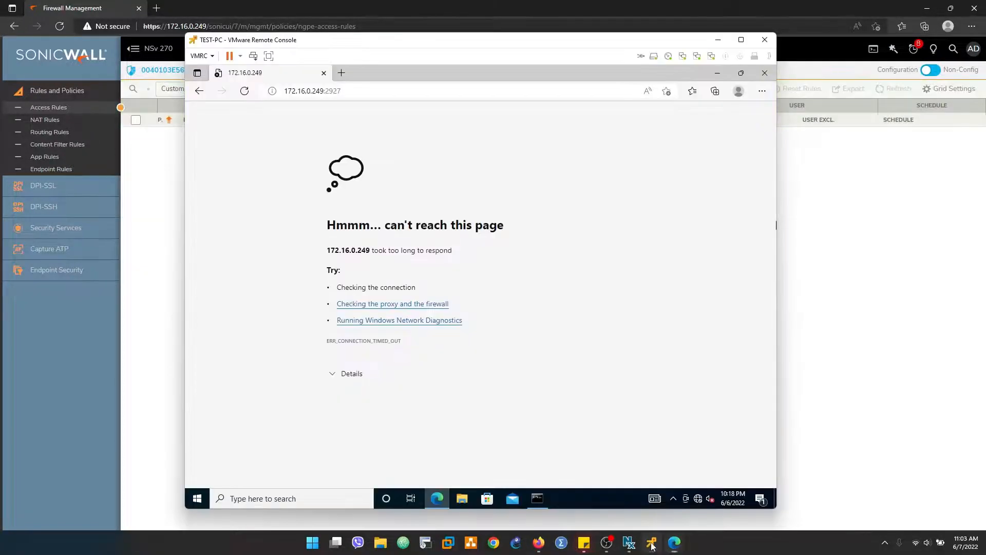
click(324, 93)
key(Return)
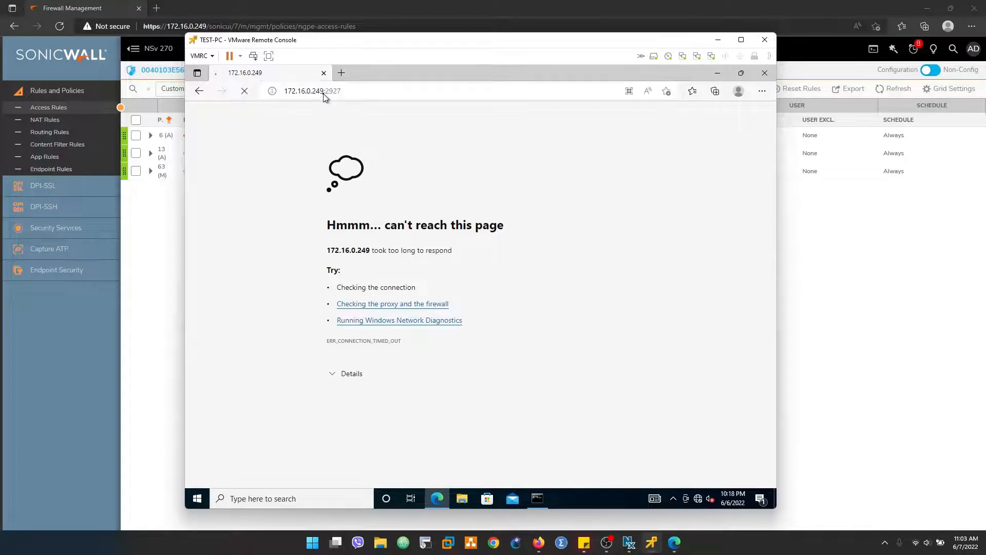
click(324, 92)
key(Home)
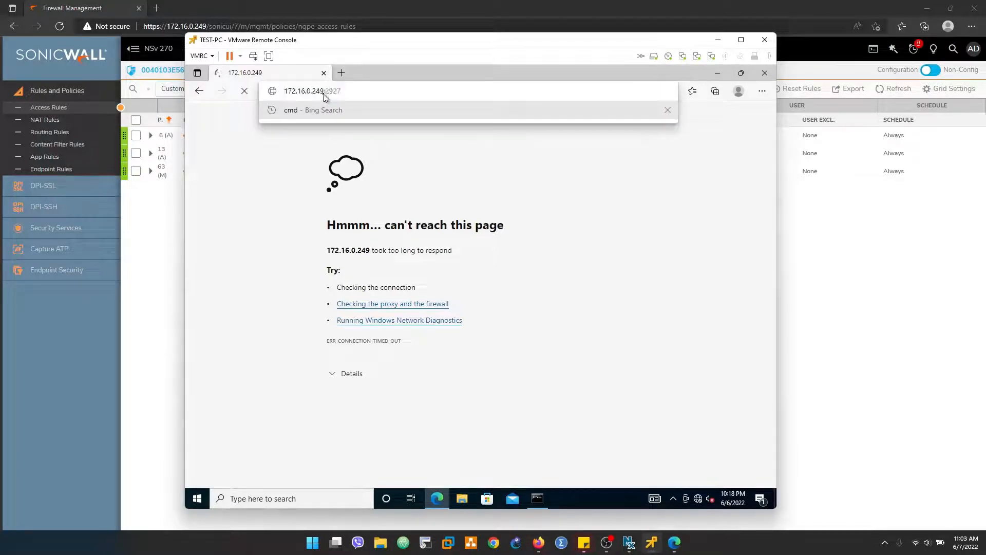
text(https:/)
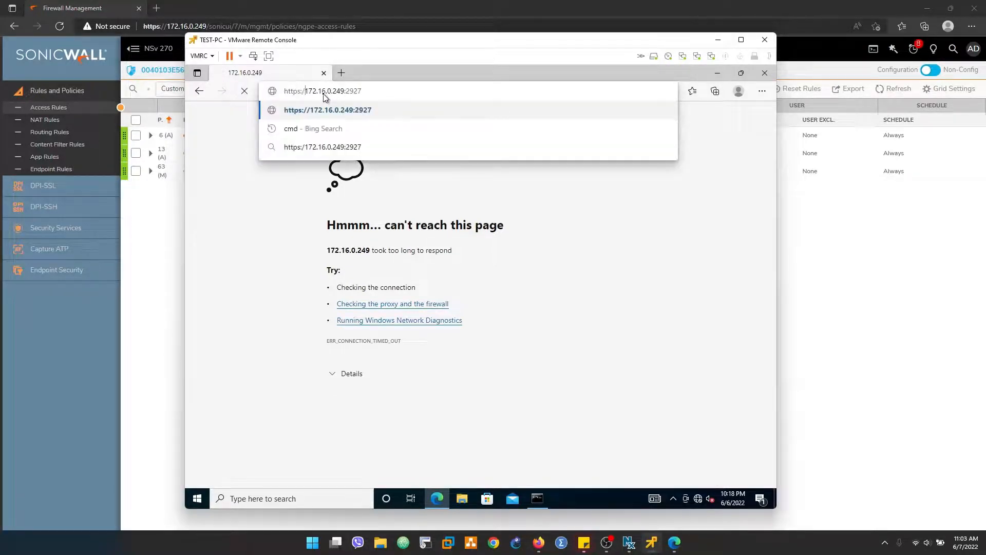
text(/)
key(Return)
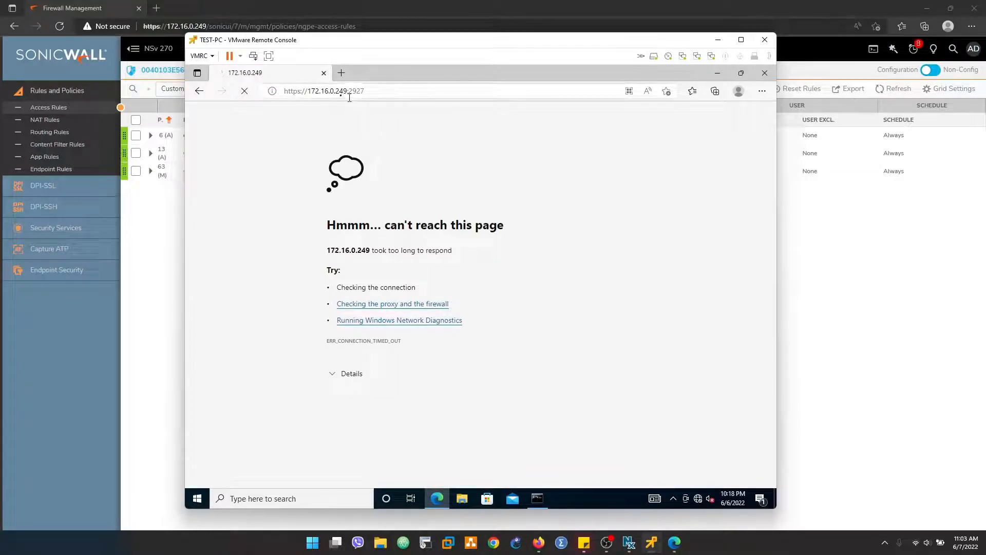
click(381, 92)
click(386, 91)
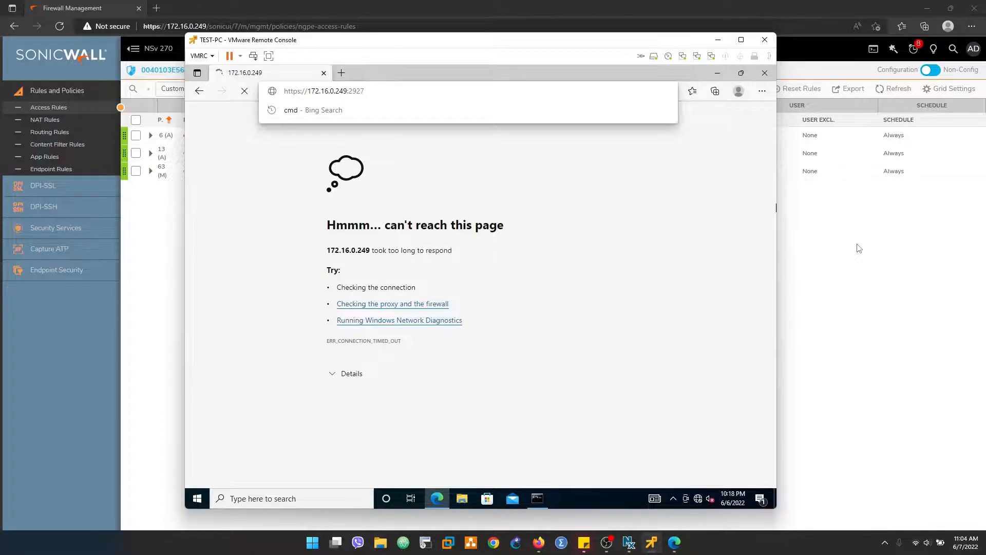
click(859, 248)
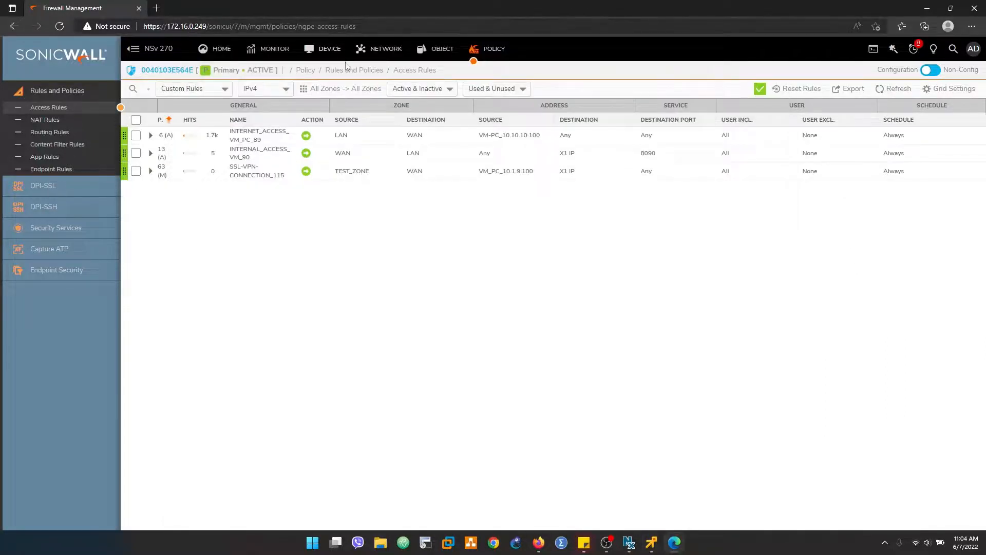
Step: Search the NAT rules list for WAN
click(45, 120)
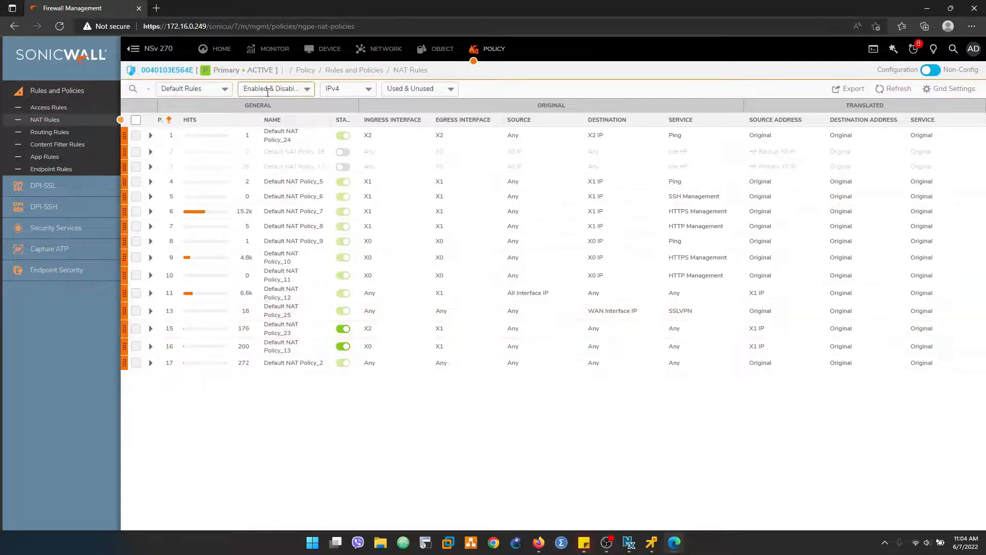
click(135, 89)
text(WAN)
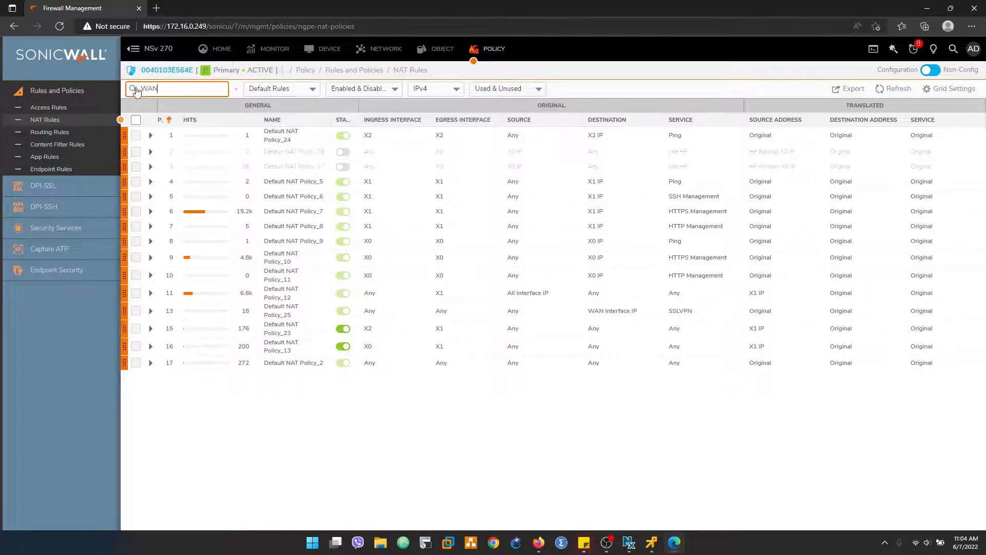
mouse_move(684, 141)
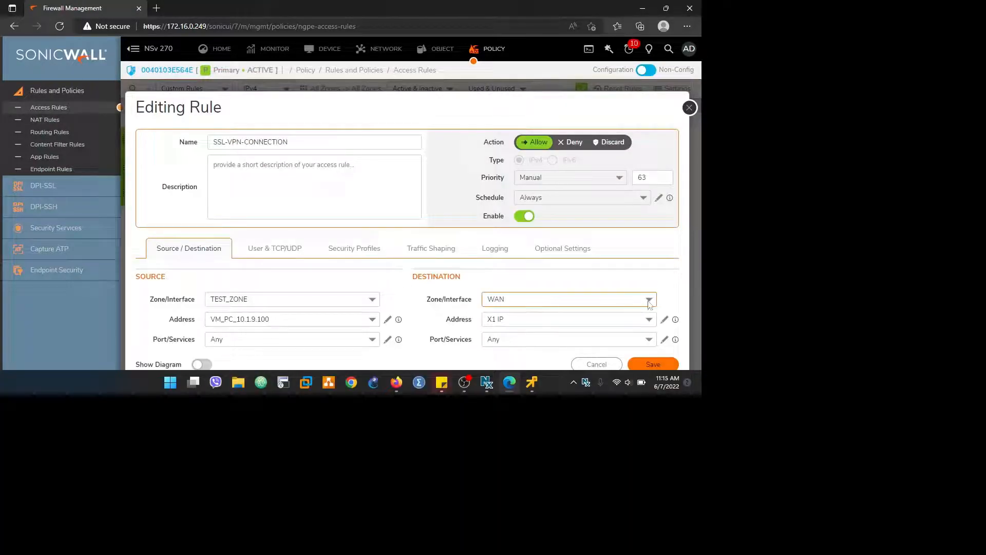
Step: Check the destination addresses, keep X1 IP, and cancel the rule editor unchanged
click(650, 320)
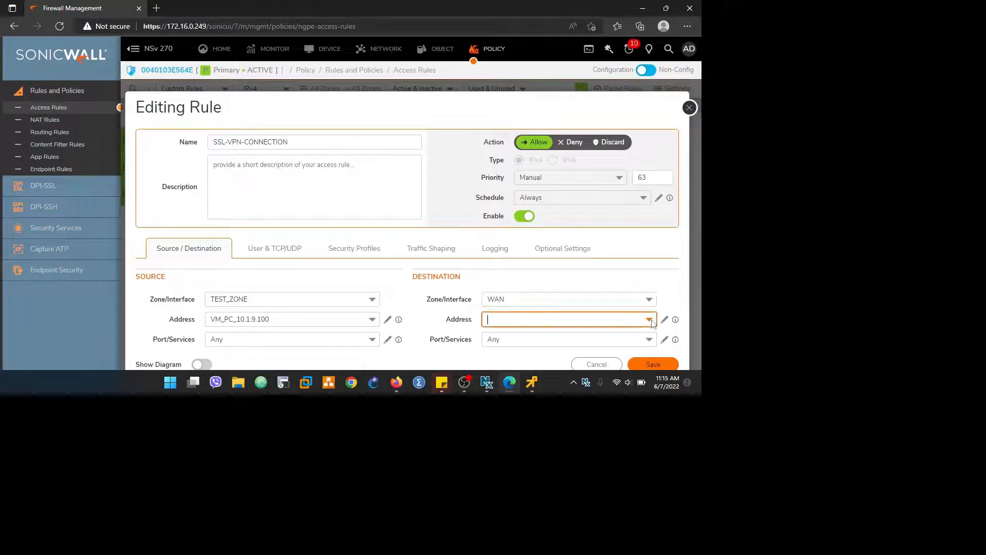
click(651, 320)
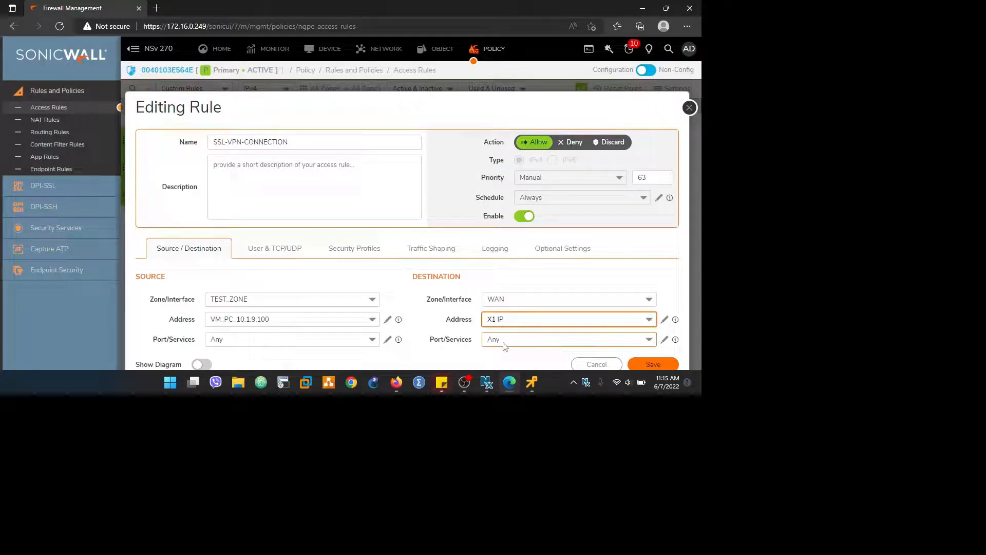
click(599, 364)
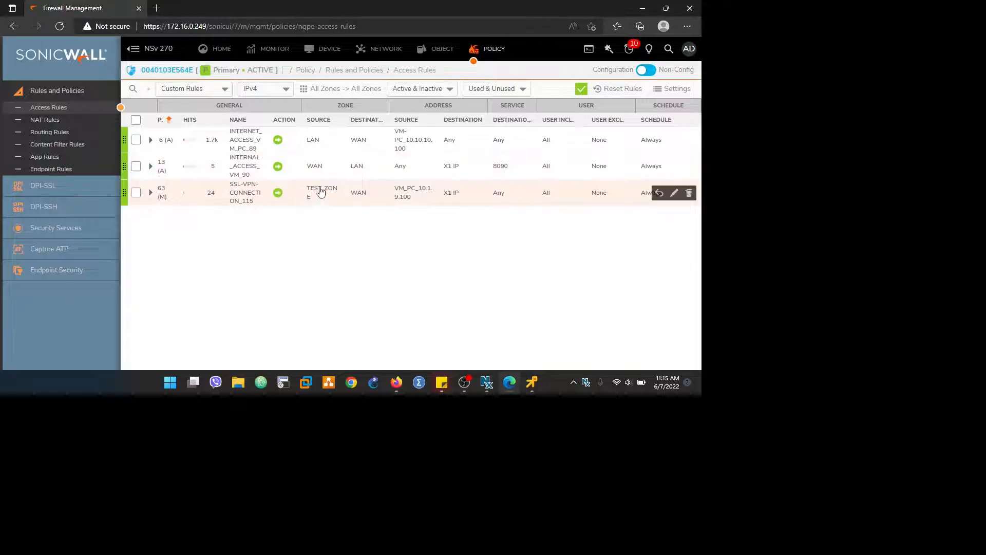
mouse_move(318, 196)
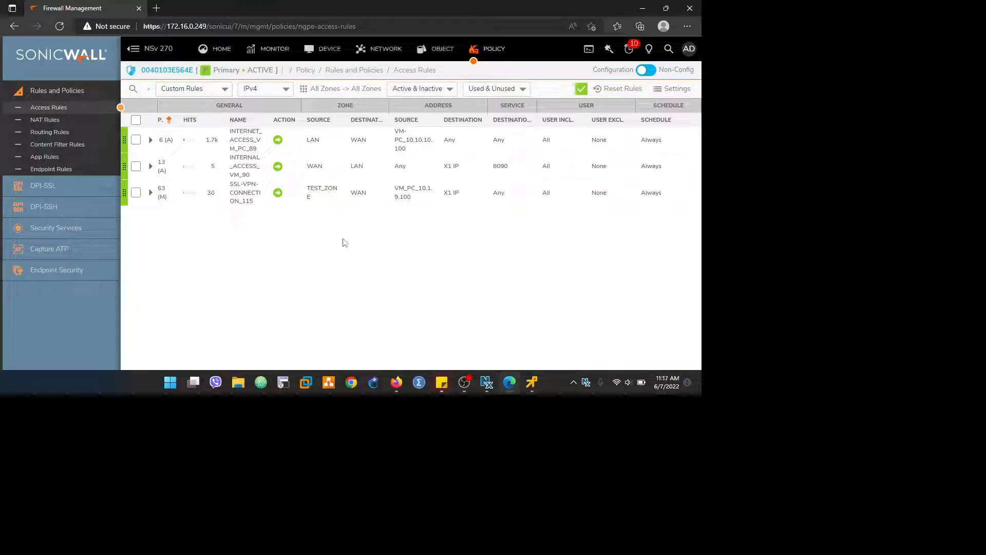
Step: Confirm the WAN zone has Enable SSLVPN Access switched on, then cancel its settings
click(402, 51)
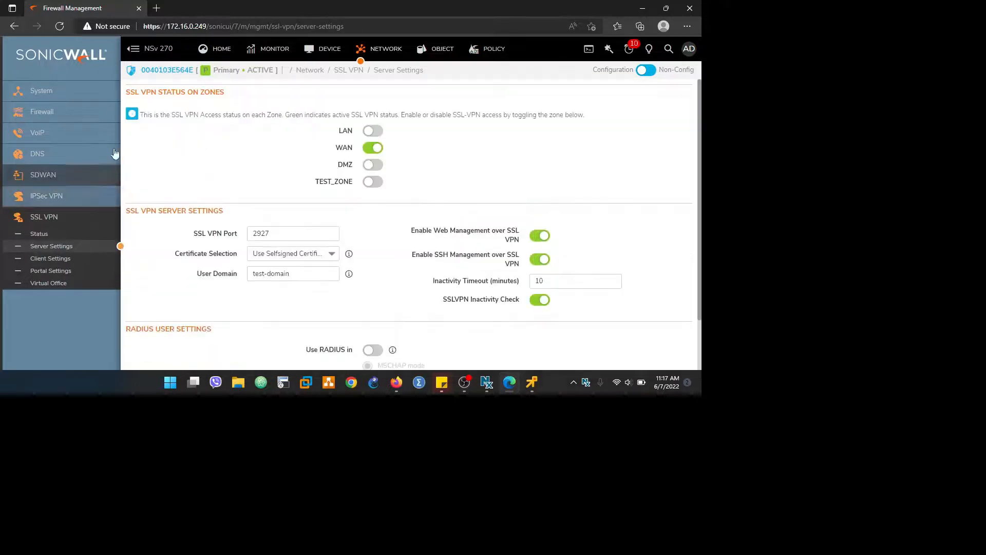
click(443, 56)
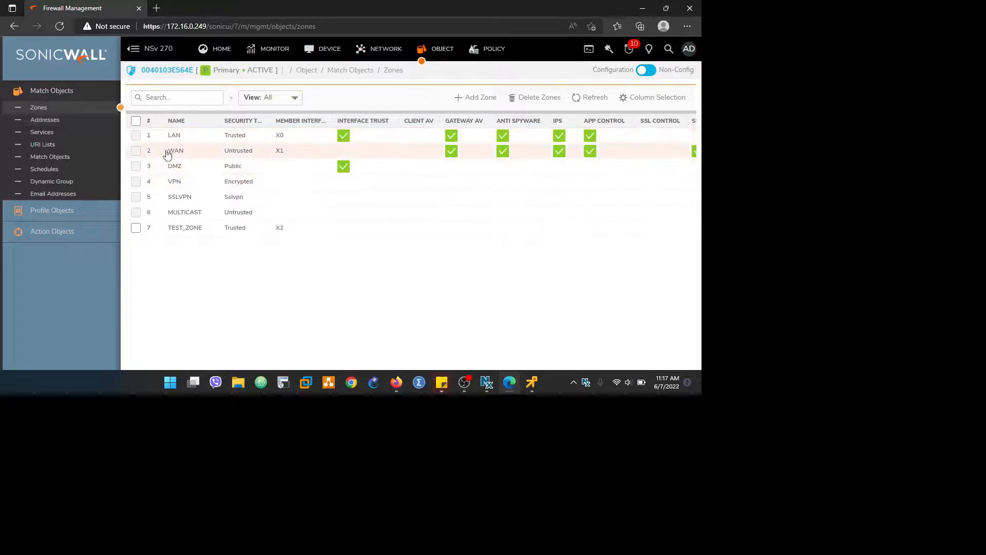
click(189, 150)
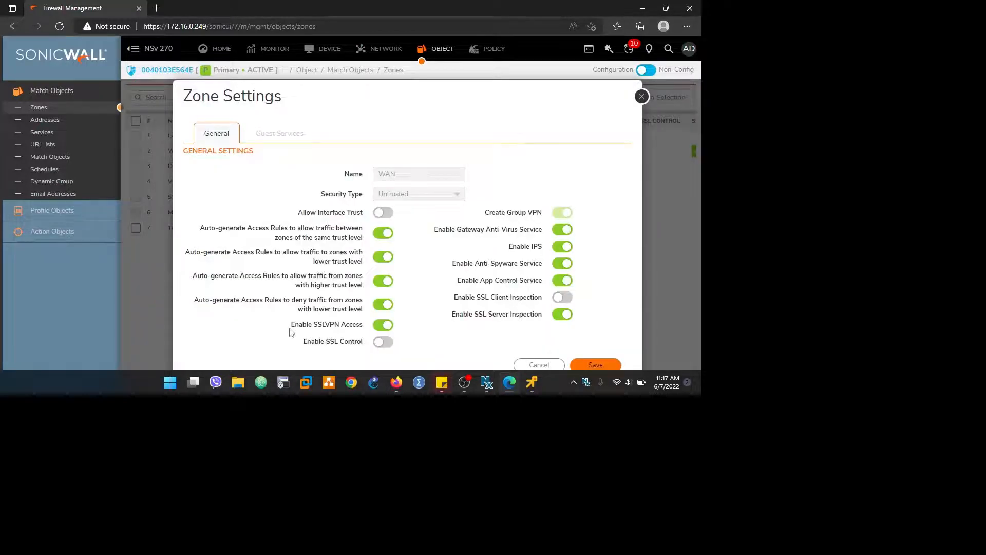
drag(290, 329, 365, 326)
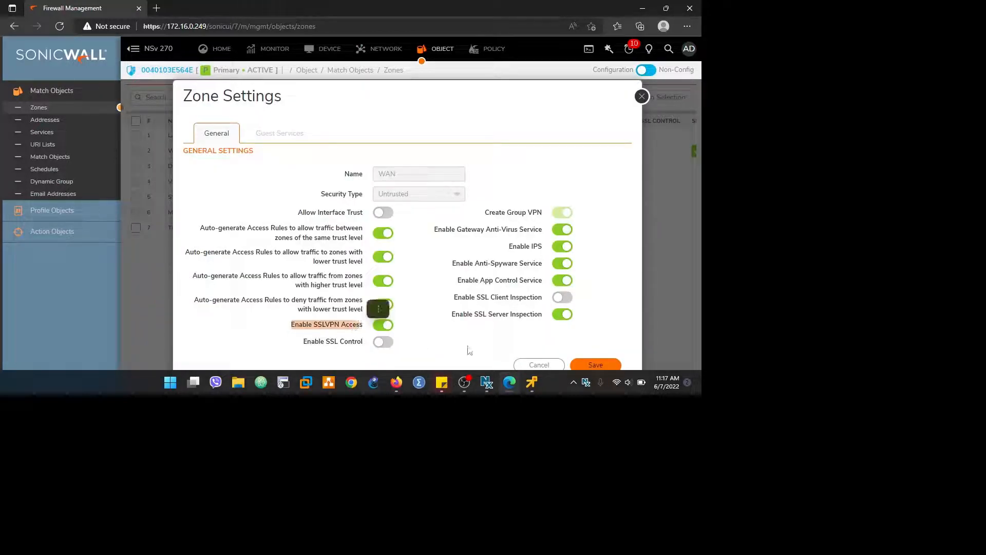
click(533, 366)
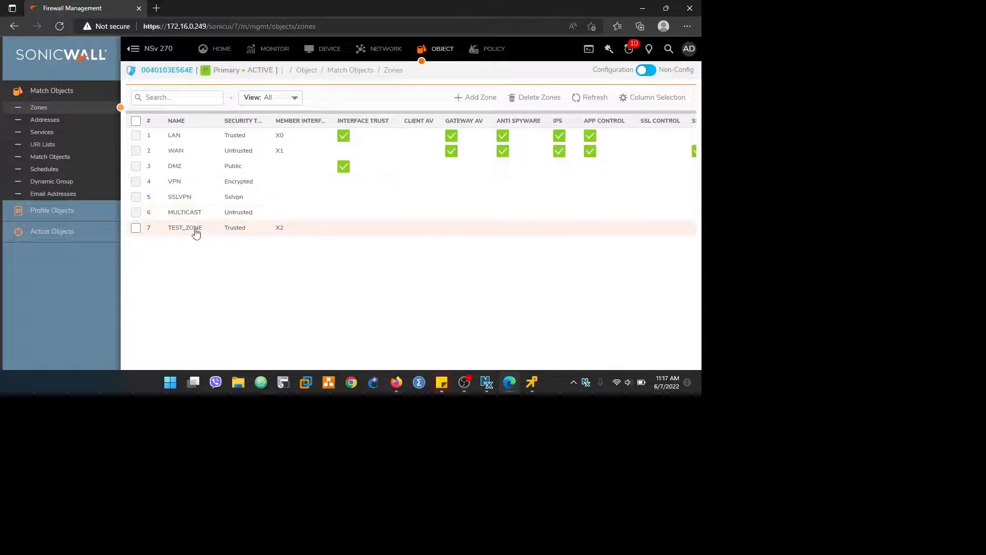
Step: Enable SSLVPN Access on TEST_ZONE and save the zone
click(212, 228)
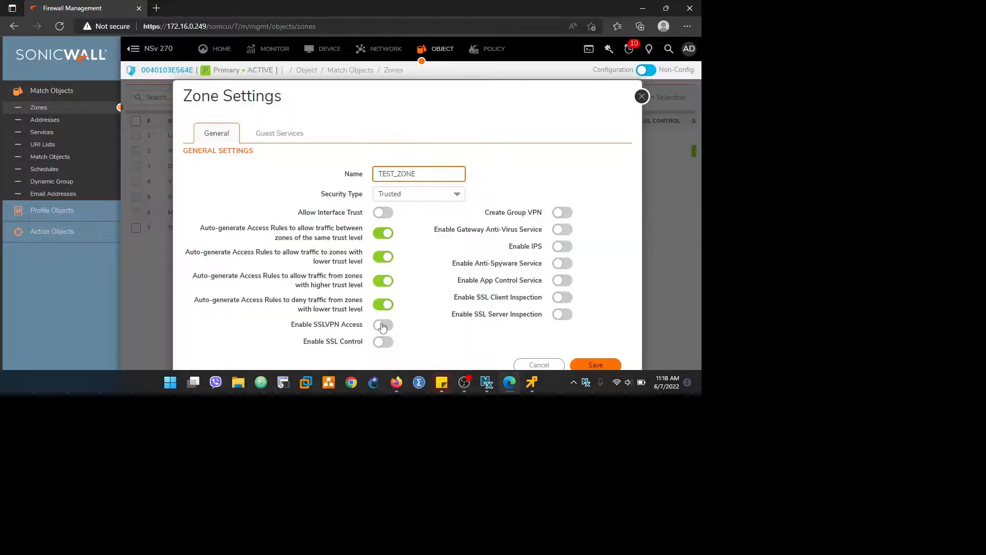
click(383, 325)
click(585, 363)
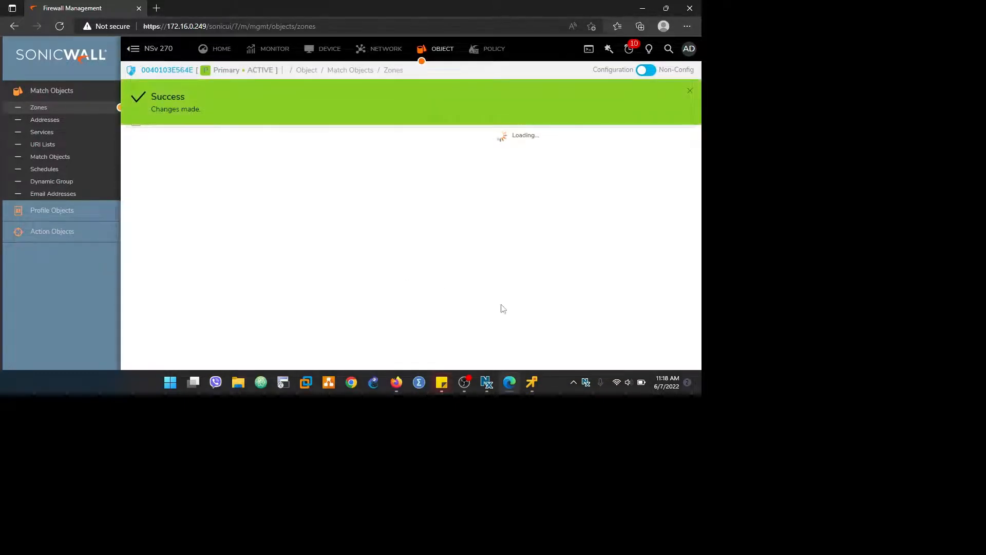
click(534, 386)
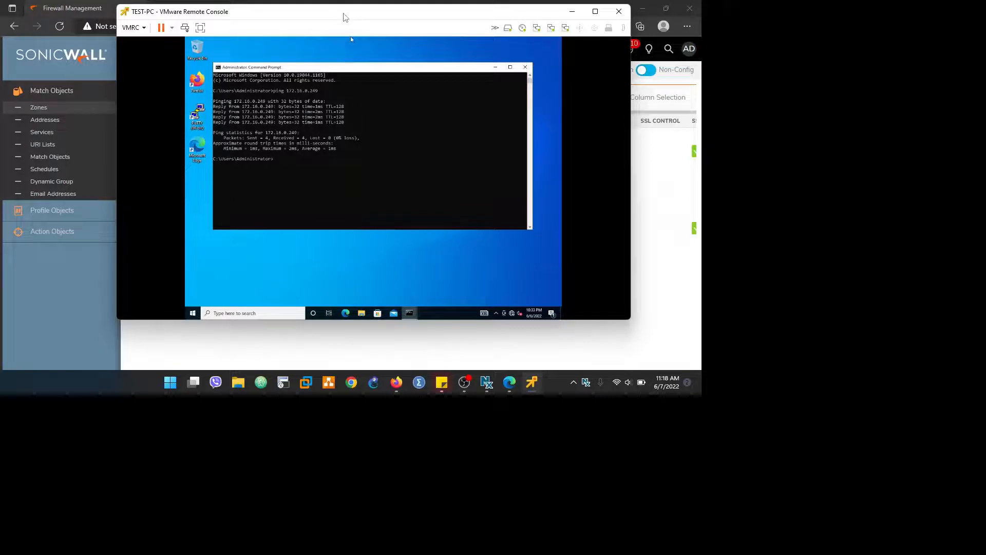
double_click(344, 11)
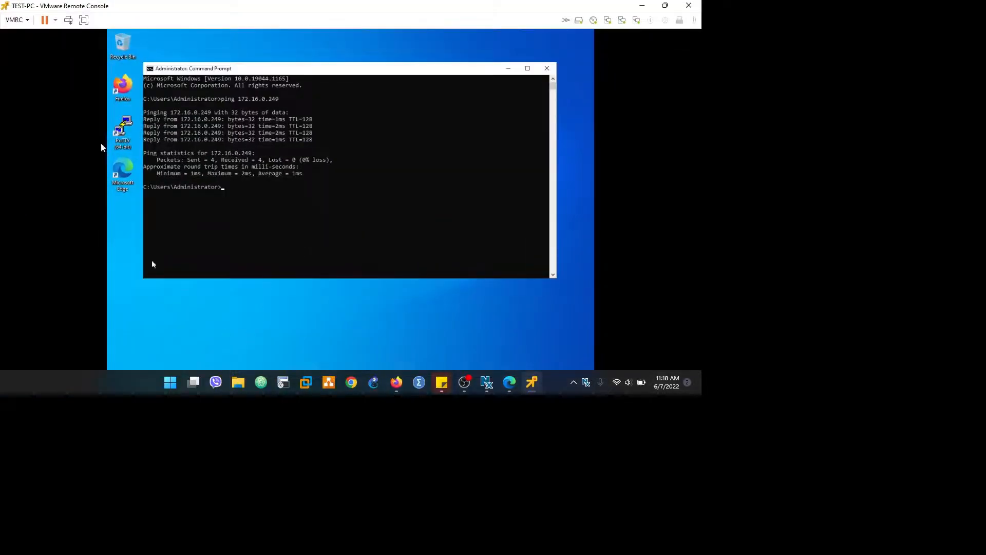
double_click(138, 174)
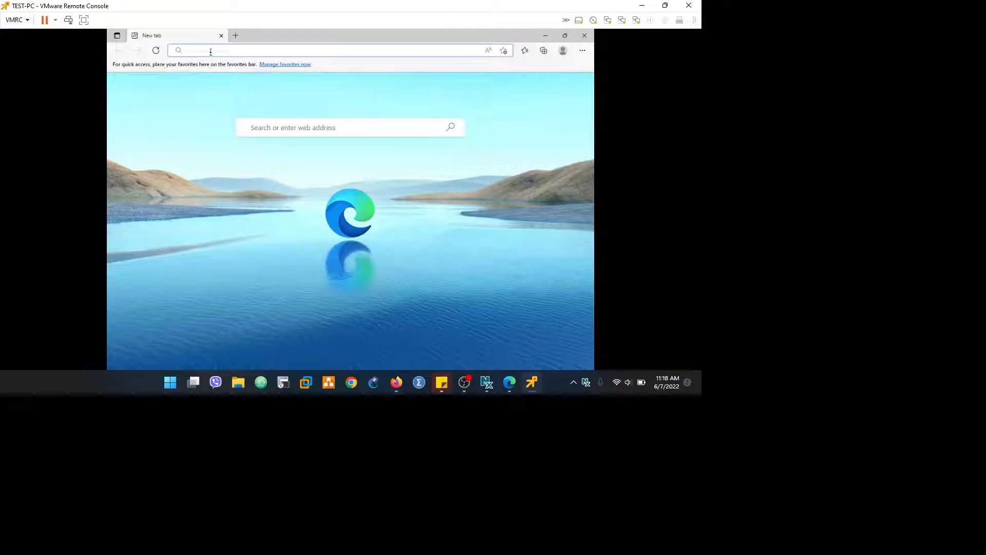
click(211, 52)
text(https:)
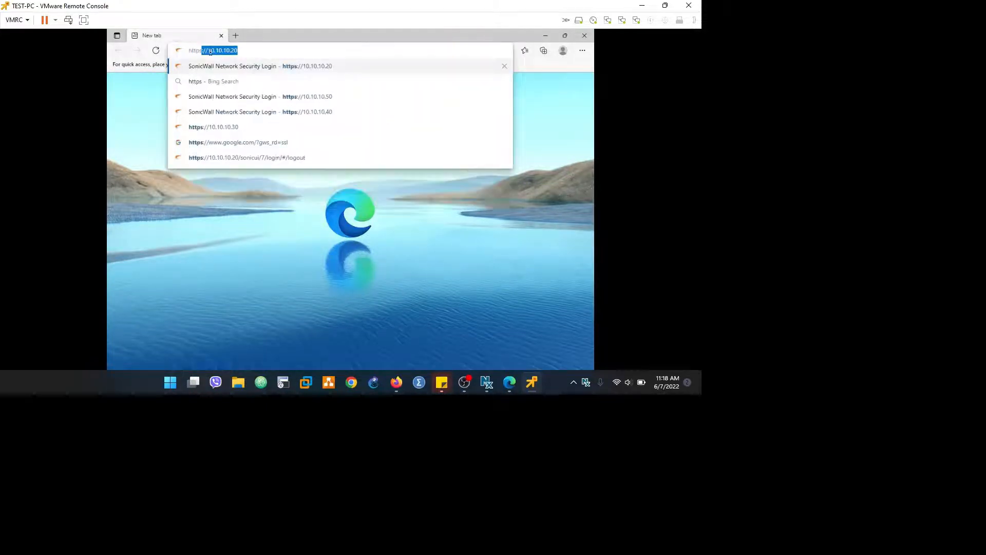
text(//172)
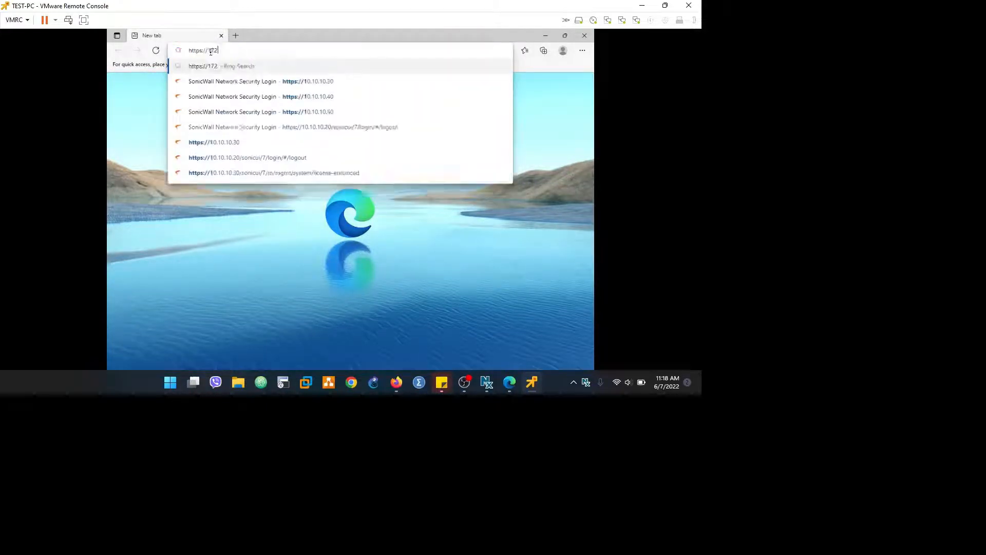
text(.16.0.249)
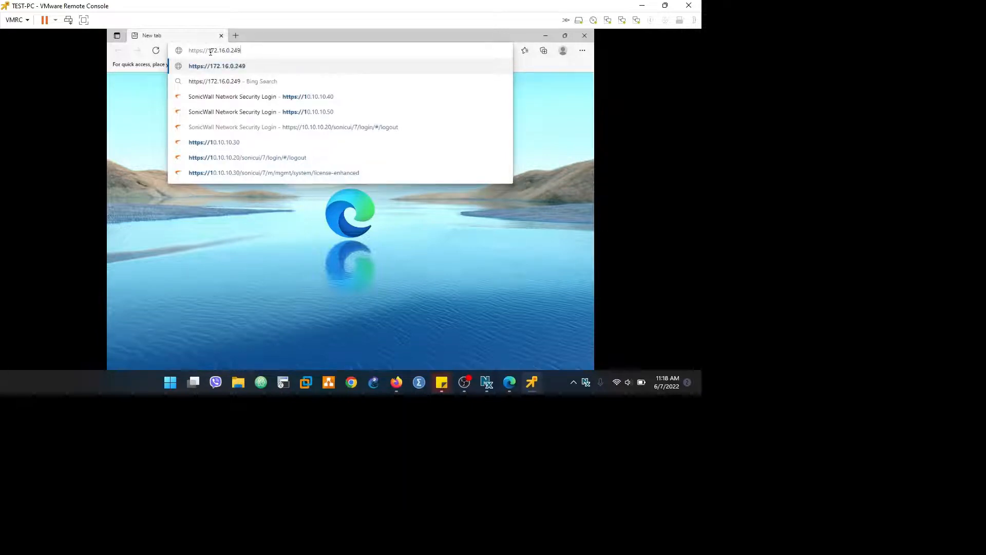
text(:2927)
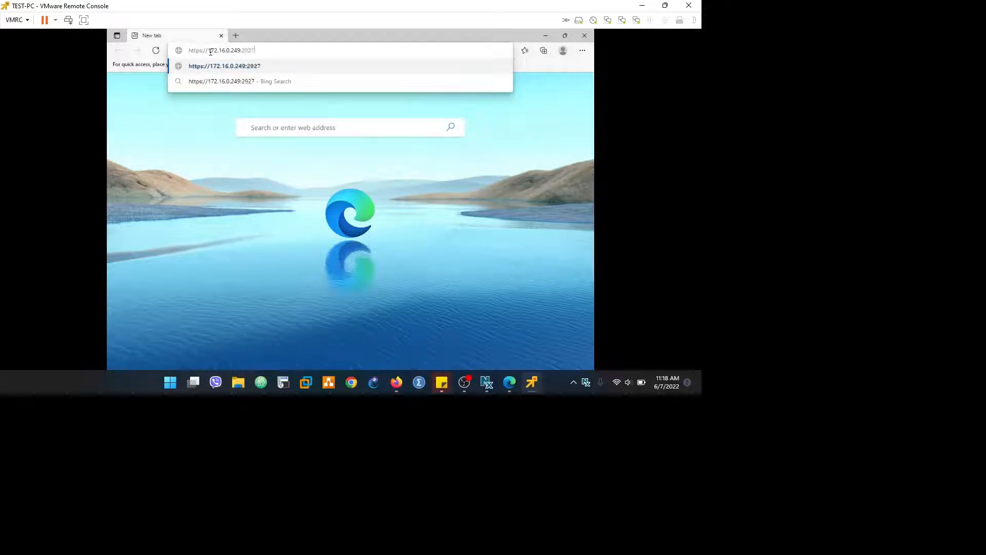
key(Return)
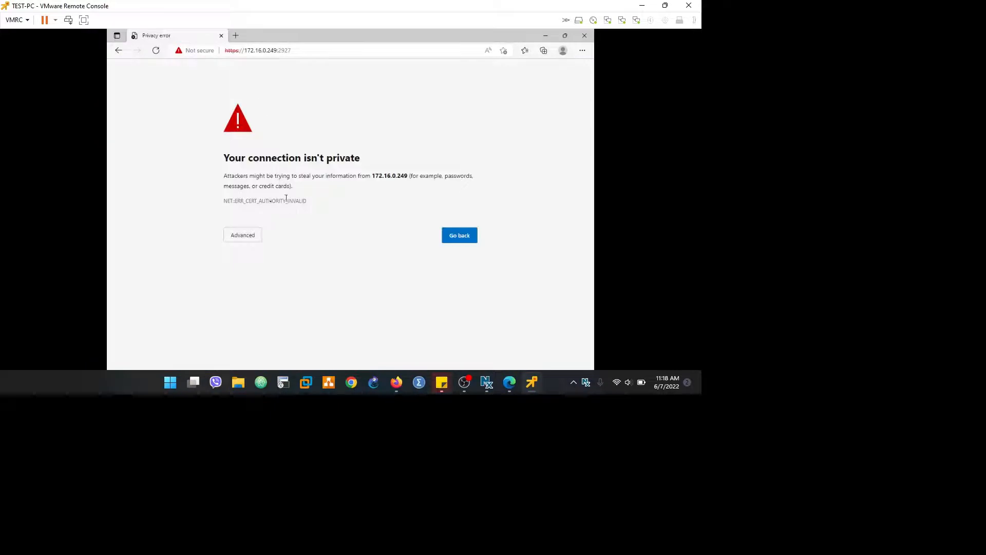
click(246, 240)
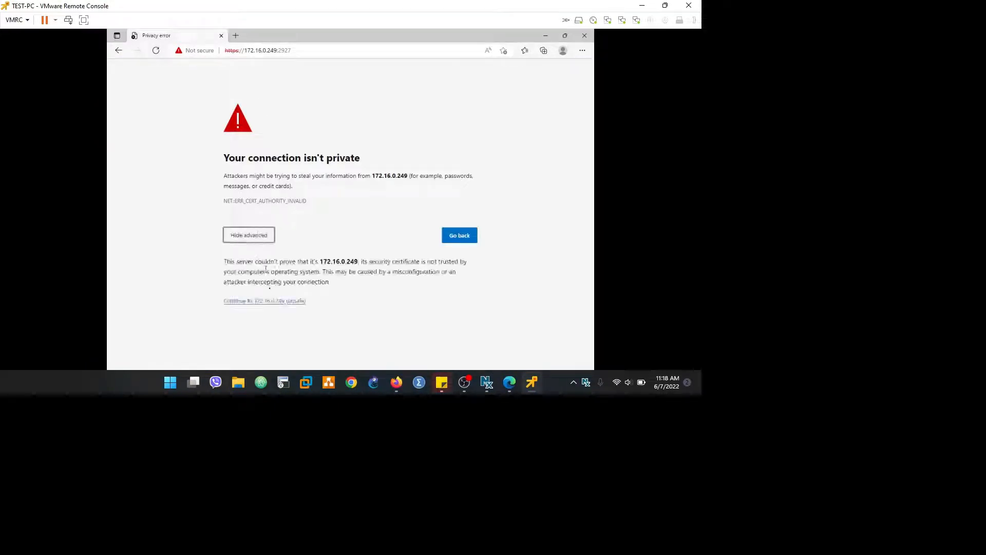
click(270, 303)
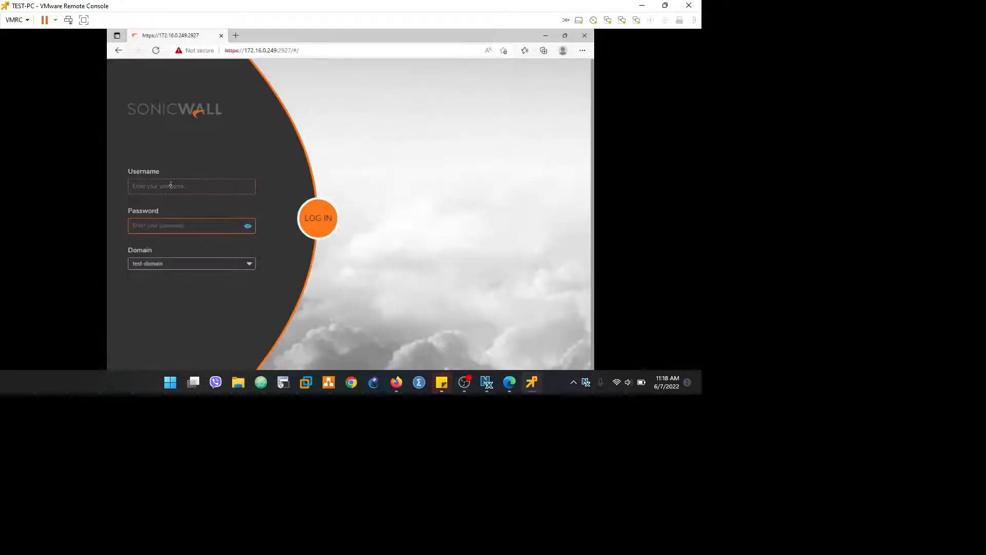
Step: Log in to Virtual Office with the VPN user's username and password on test-domain
click(171, 185)
text(abh*****)
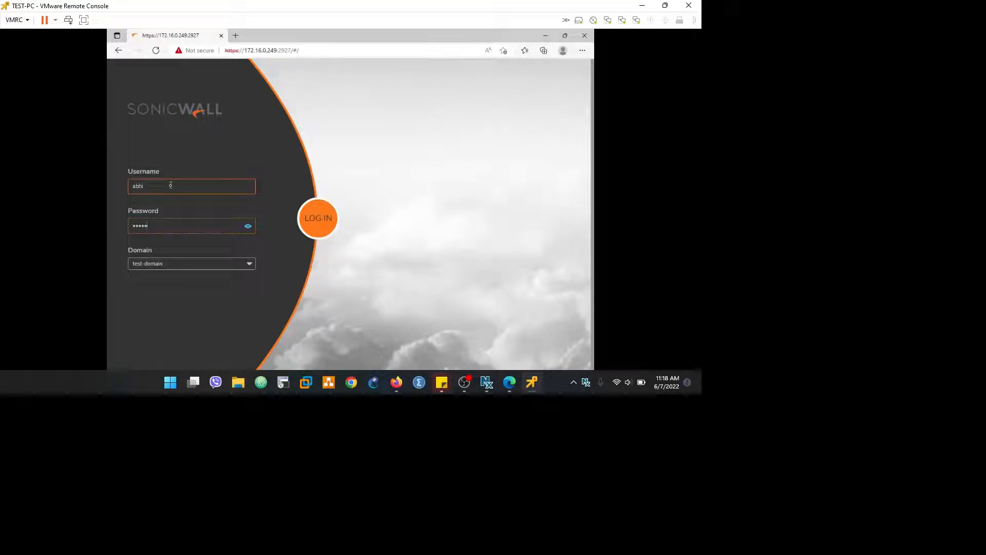
text(**)
click(308, 223)
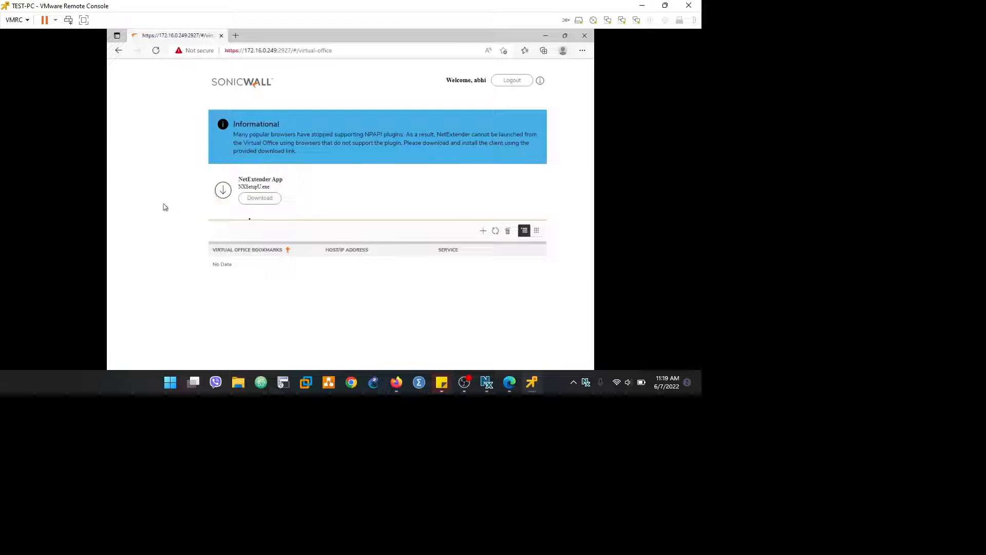
Step: Download the NetExtender installer NXSetupU.exe and retry the failing download address
click(260, 201)
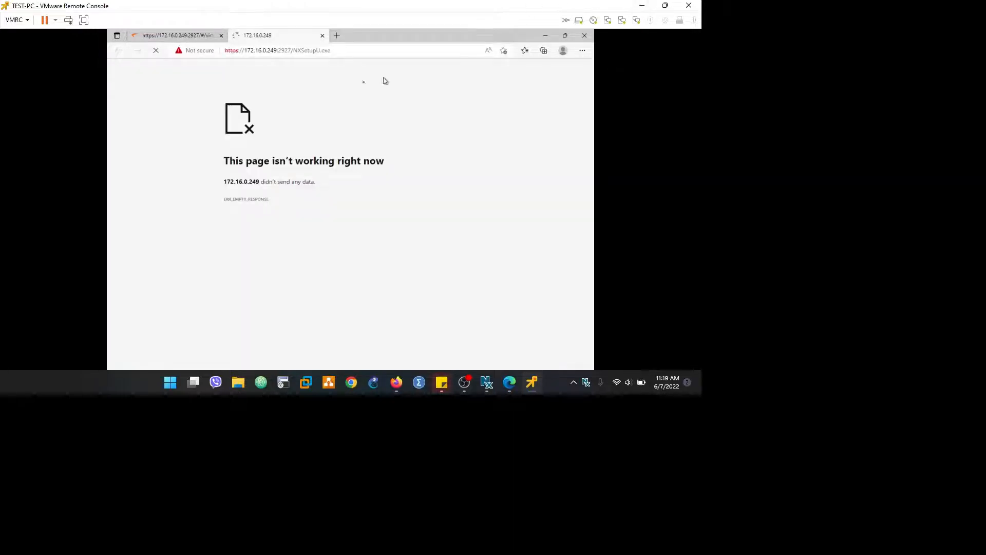
click(292, 52)
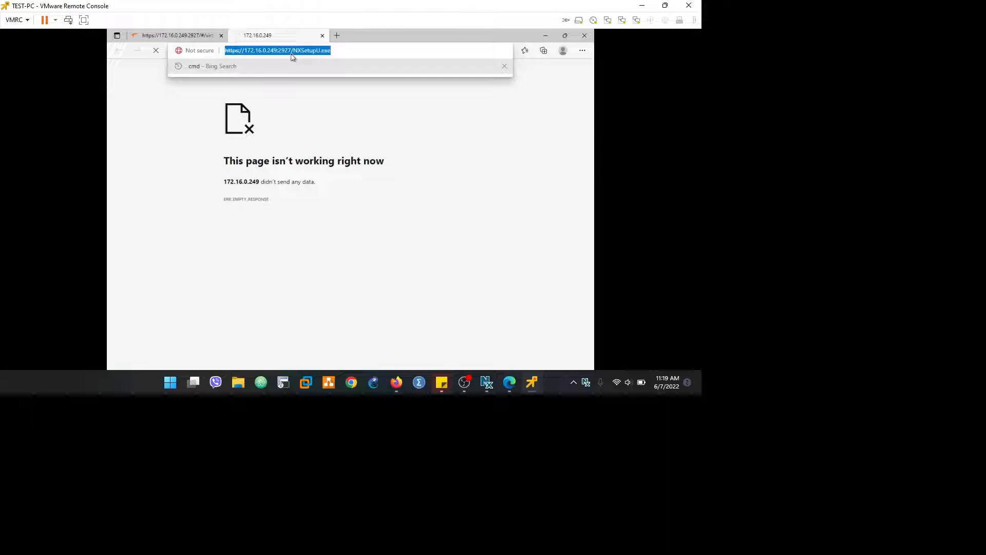
key(Return)
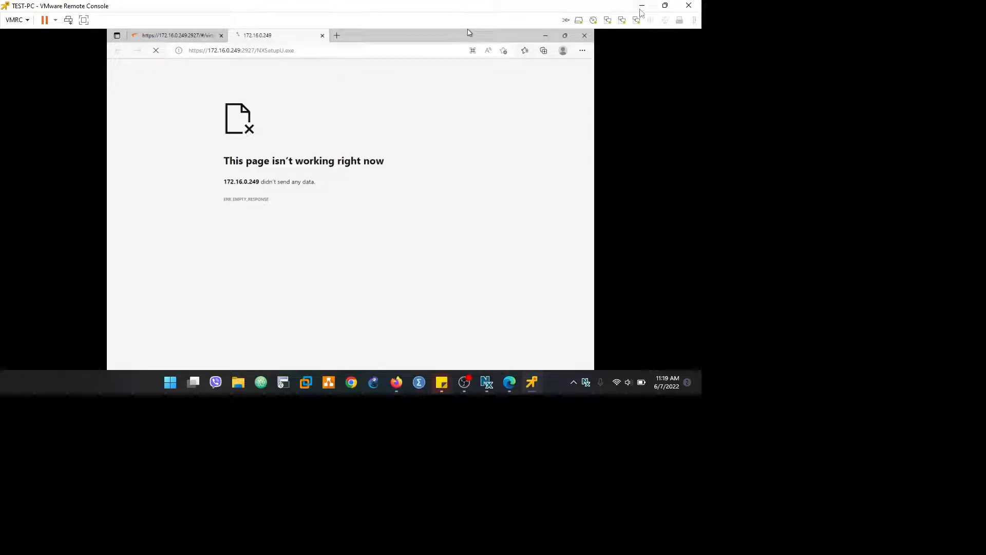
Step: Shrink the test PC console, reload the NXSetupU.exe page again, and return to SonicOS
click(643, 7)
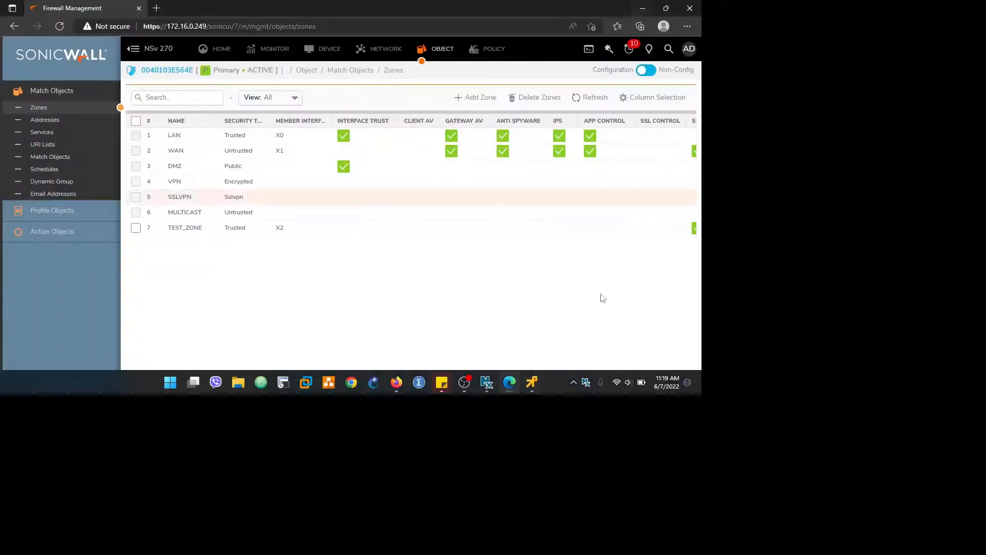
click(532, 385)
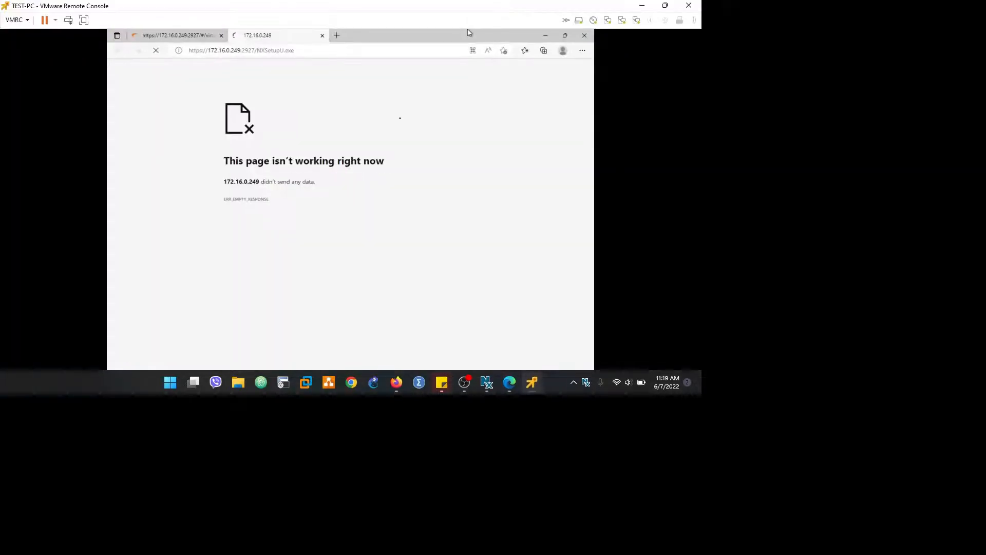
double_click(180, 4)
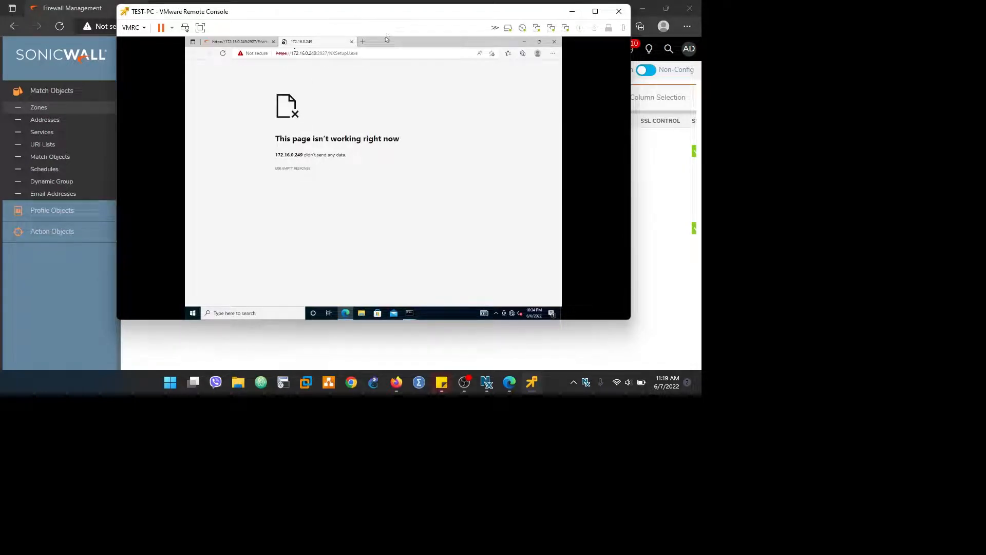
click(333, 53)
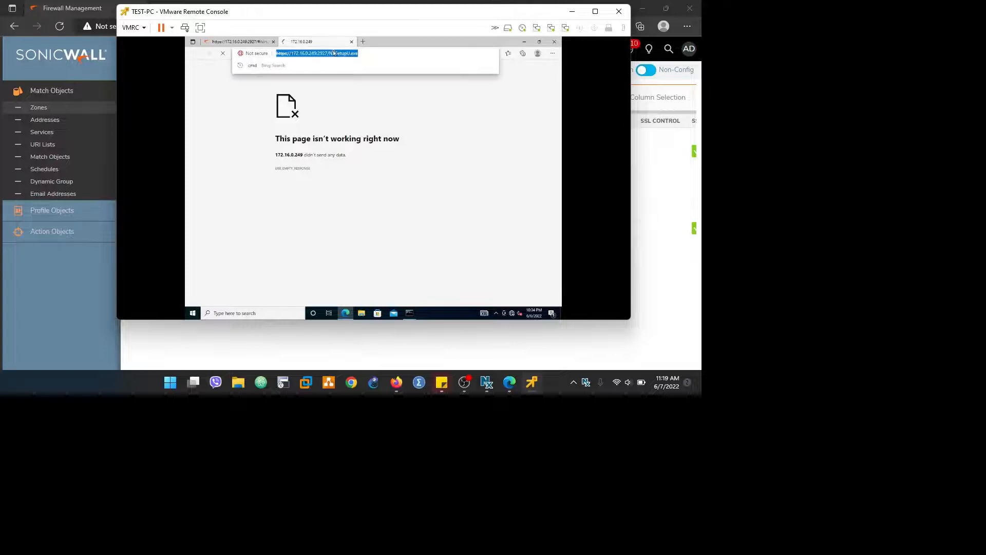
key(Return)
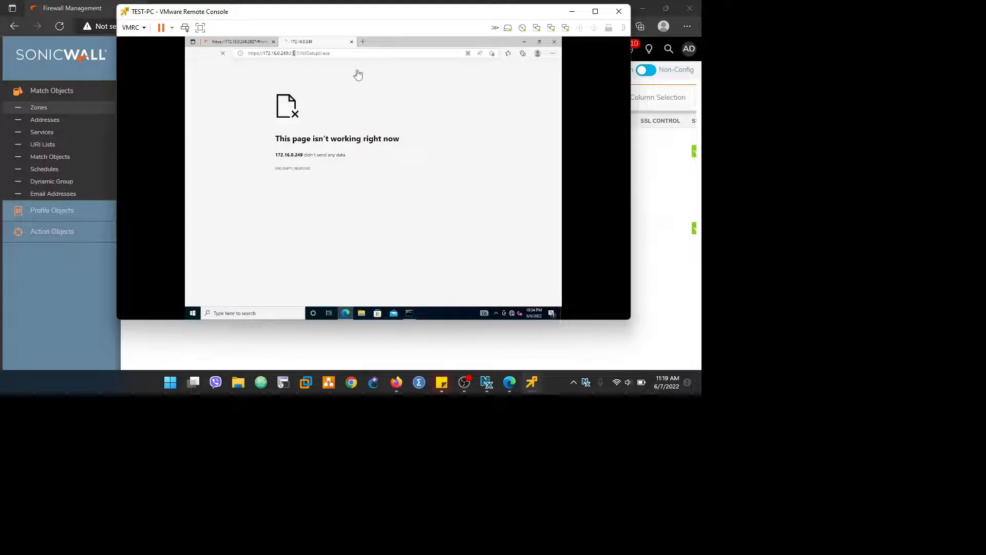
click(658, 214)
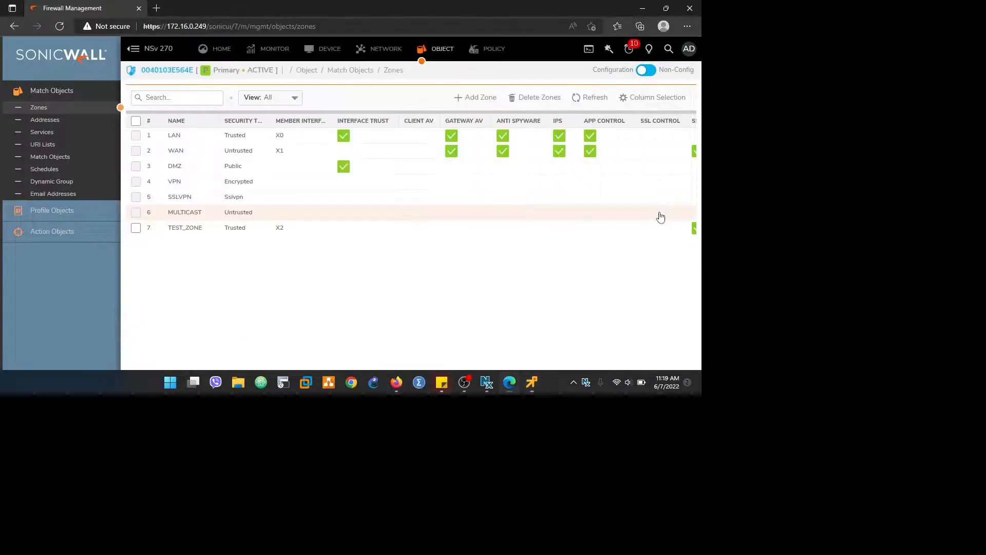
Step: Download NXSetupU.exe from SonicOS's SSL VPN Virtual Office page, then close the failed download tab
click(379, 50)
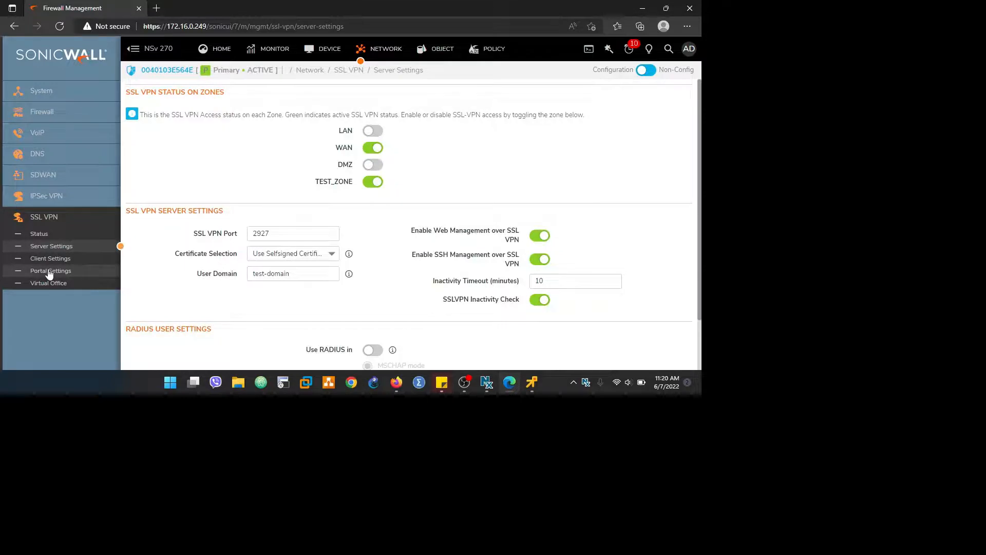
click(49, 272)
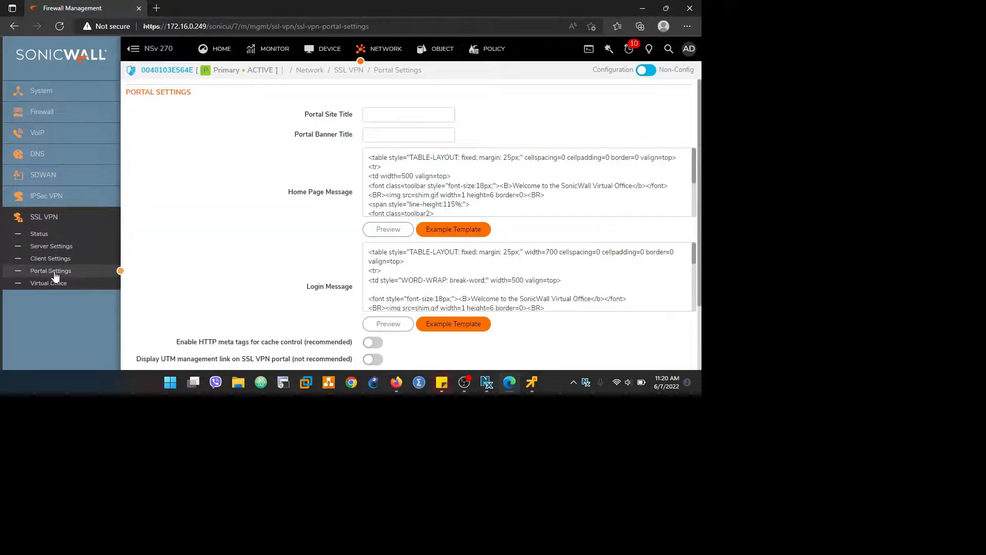
scroll(220, 280, down, 3)
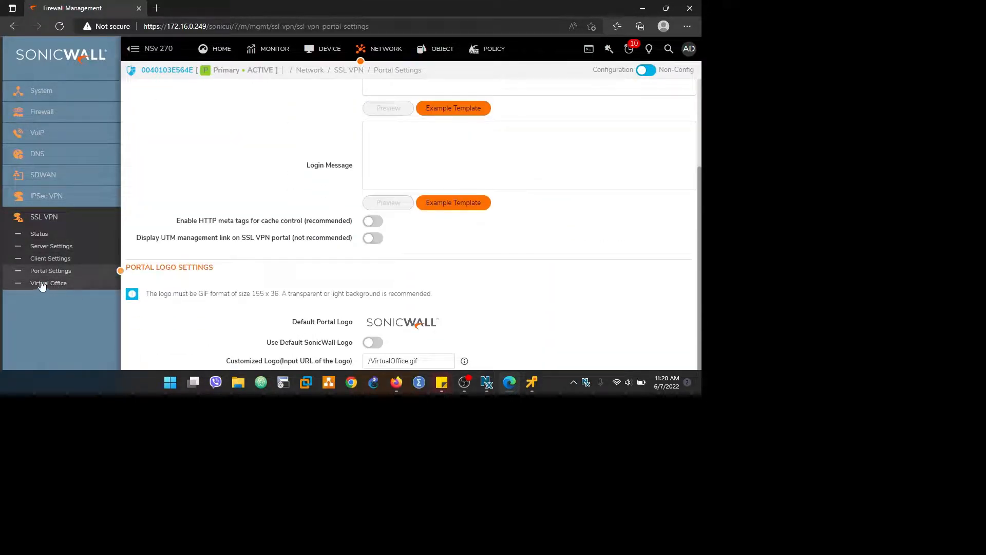
click(42, 284)
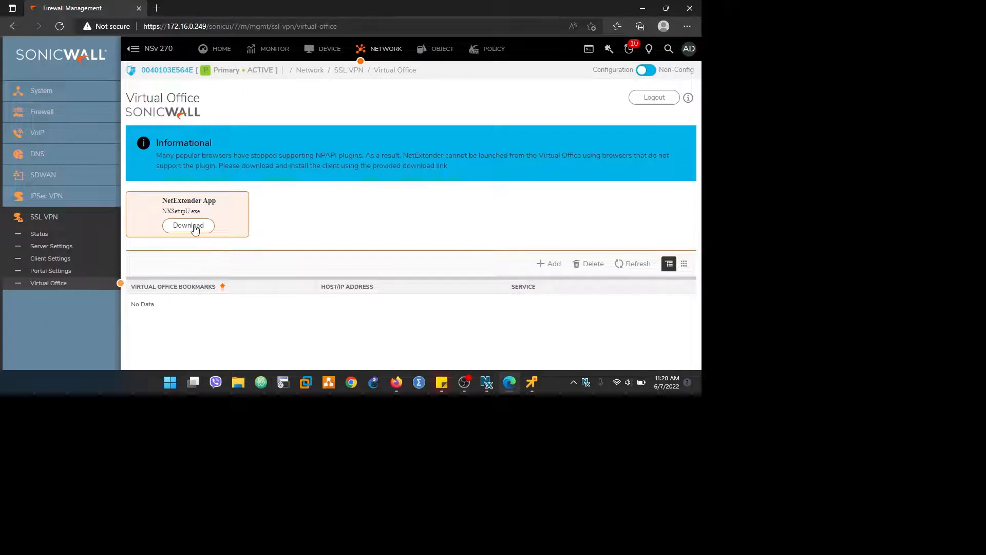
click(195, 228)
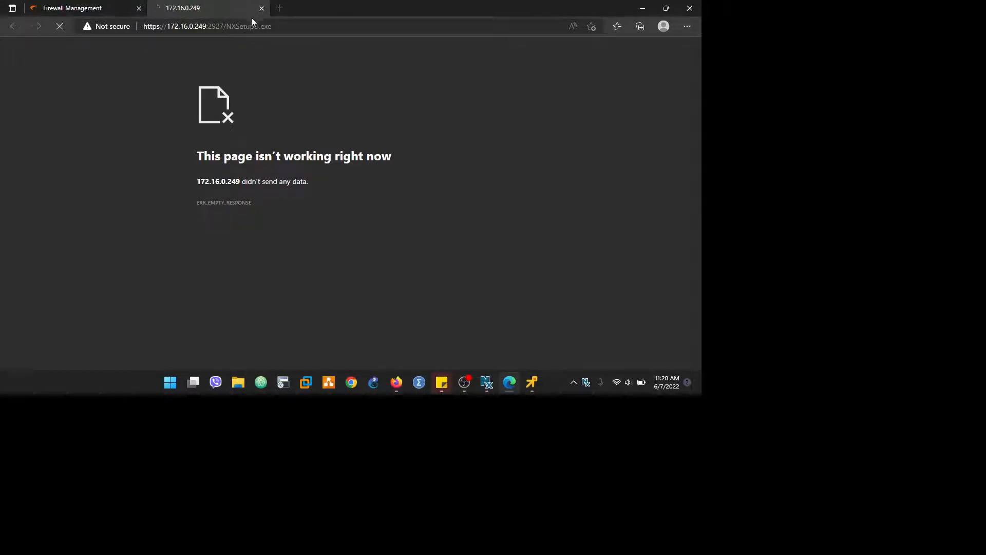
drag(272, 26, 231, 27)
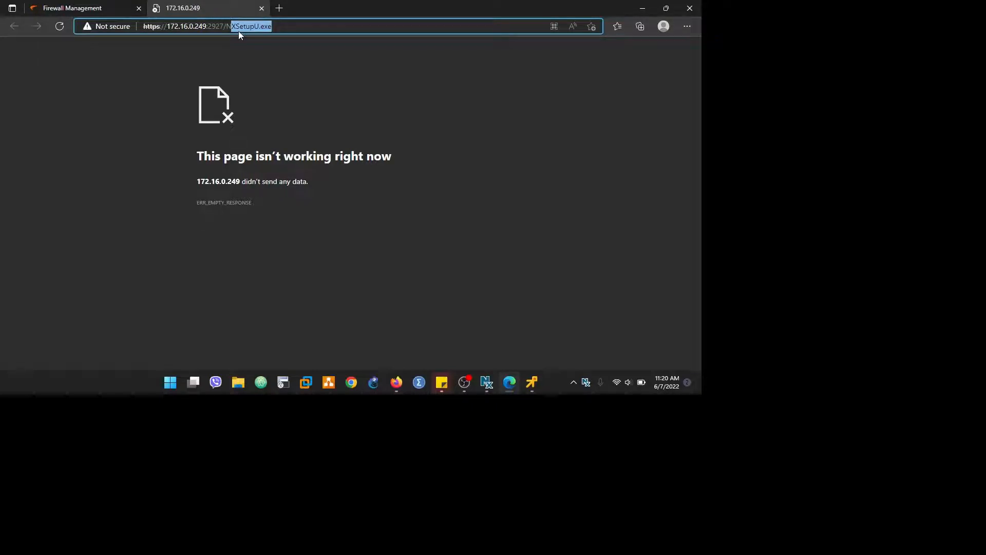
click(261, 9)
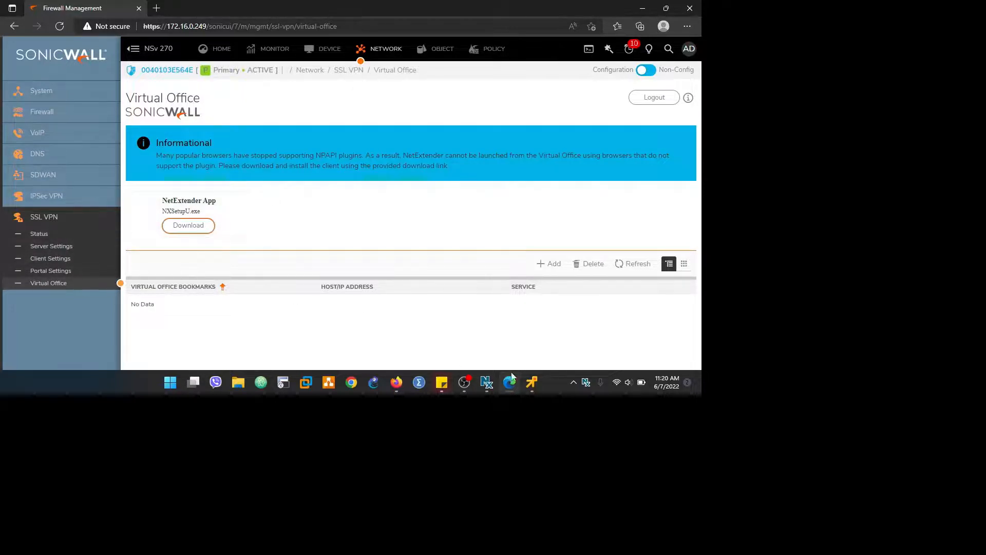
Step: Reload the NetExtender download in the test PC's browser to restore the Virtual Office page
mouse_move(531, 385)
click(535, 314)
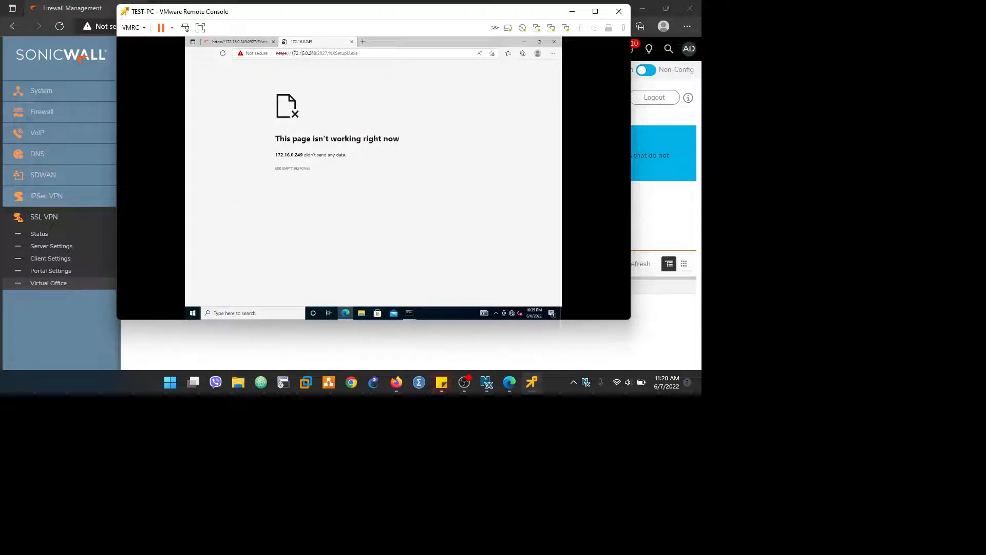
click(314, 53)
key(Return)
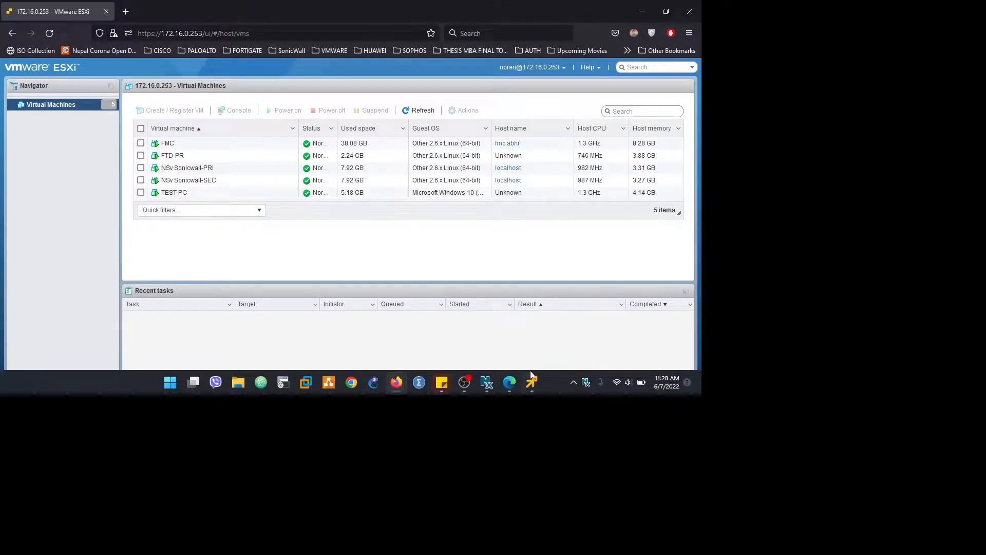
click(537, 381)
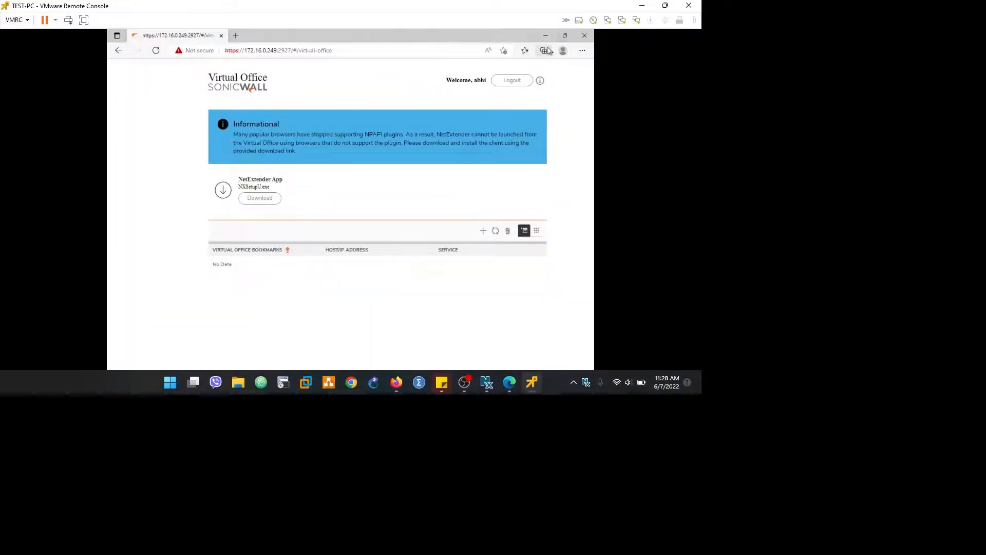
Step: Launch the downloaded NXSetupU (1).exe installer from the browser's downloads list
click(584, 51)
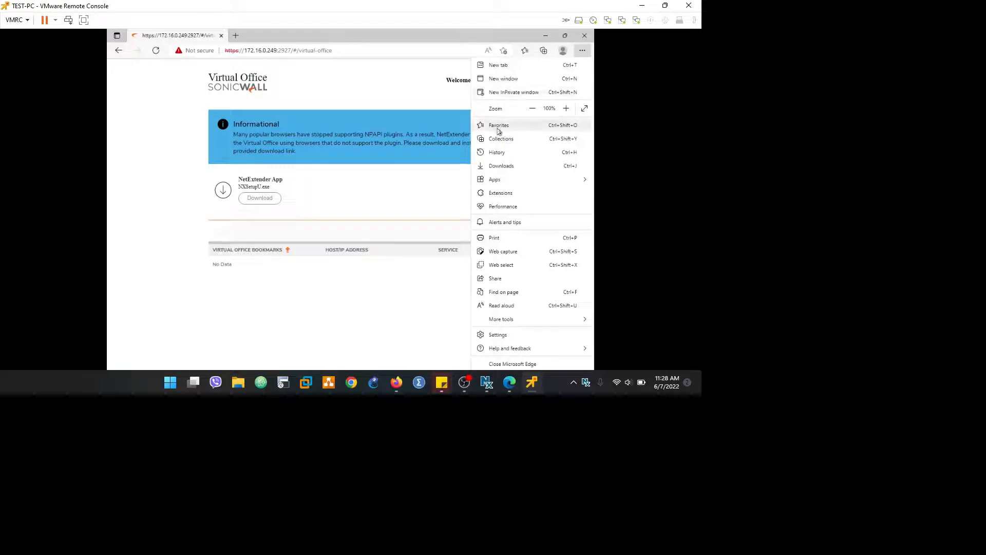
click(508, 166)
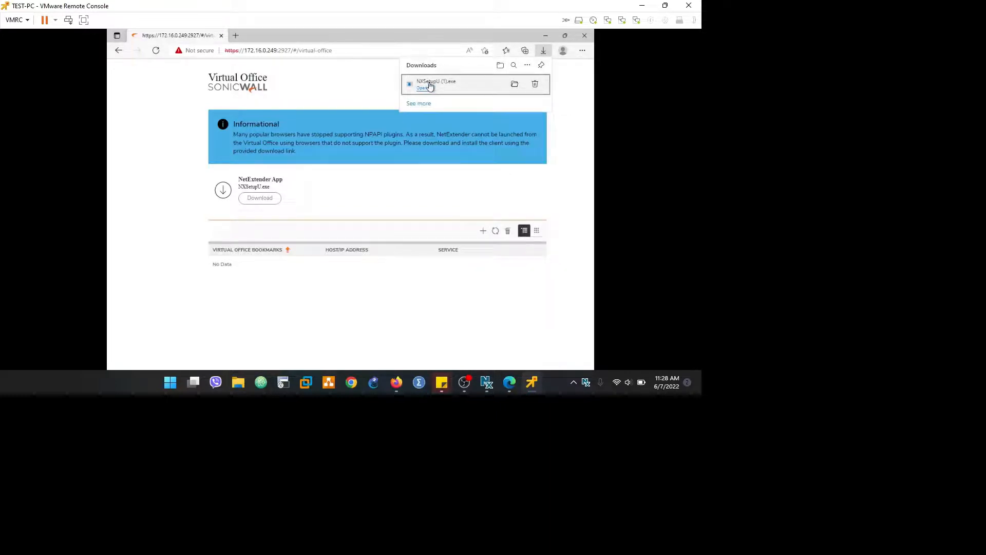
click(430, 86)
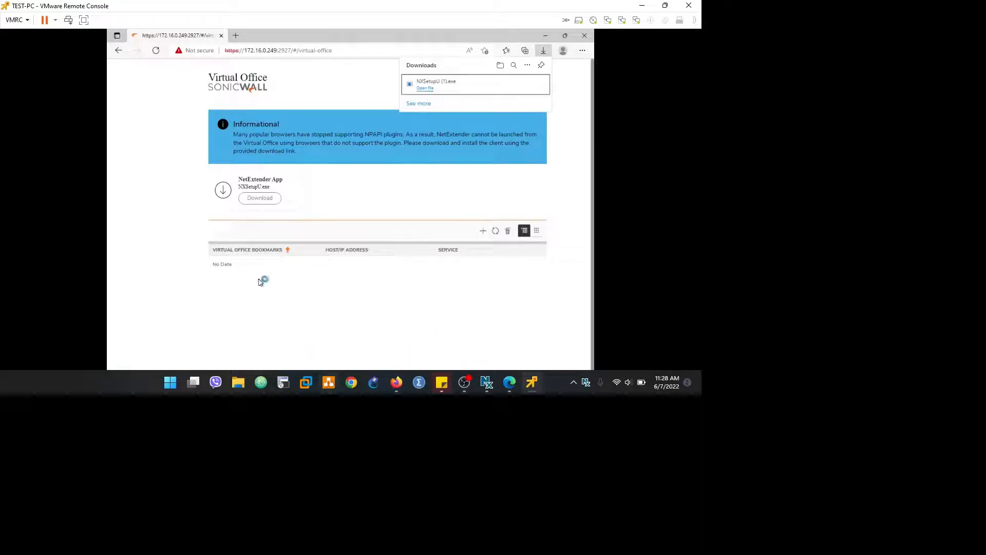
Step: Open Command Prompt via cmd and ping 10.10.10.20, stopping it with Ctrl+C
key(super)
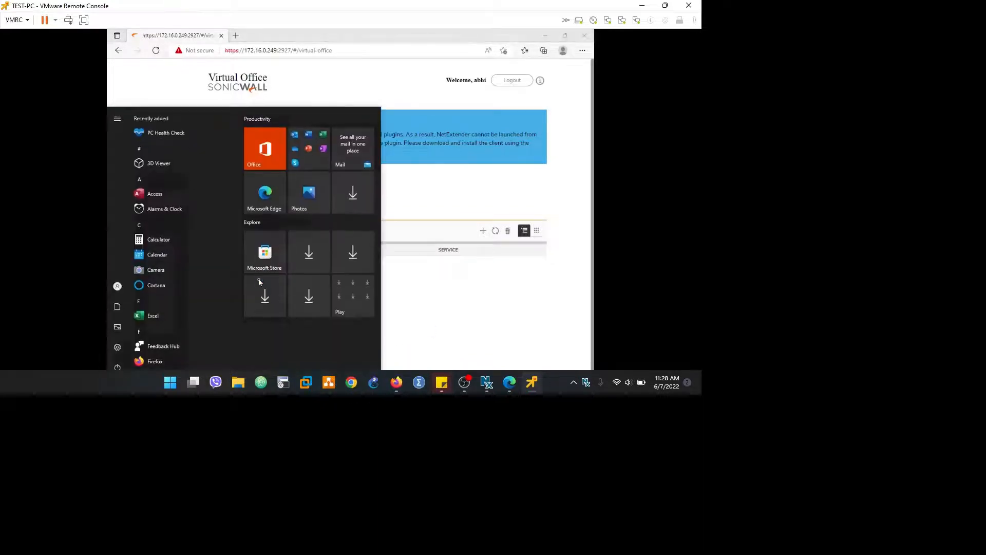
text(cmd)
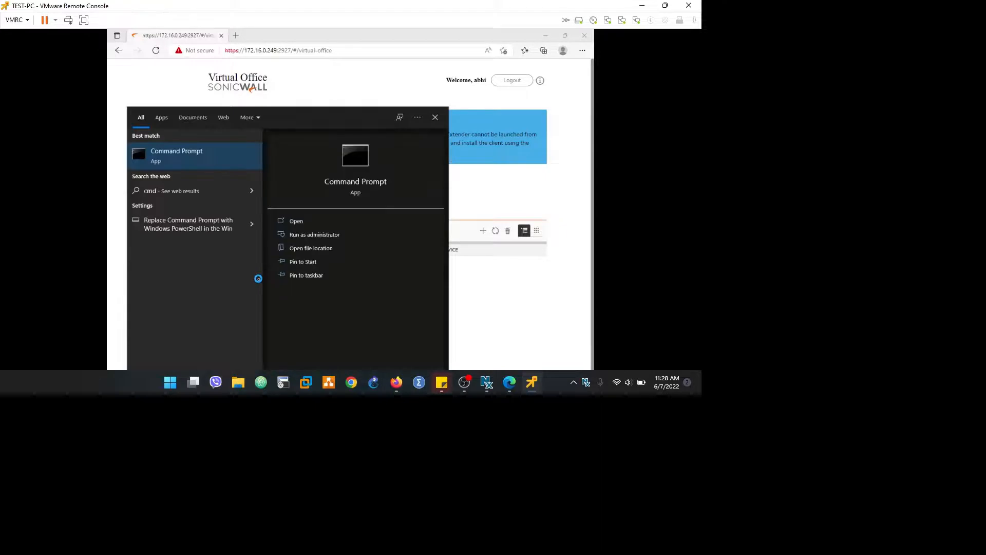
key(ctrl+shift+Return)
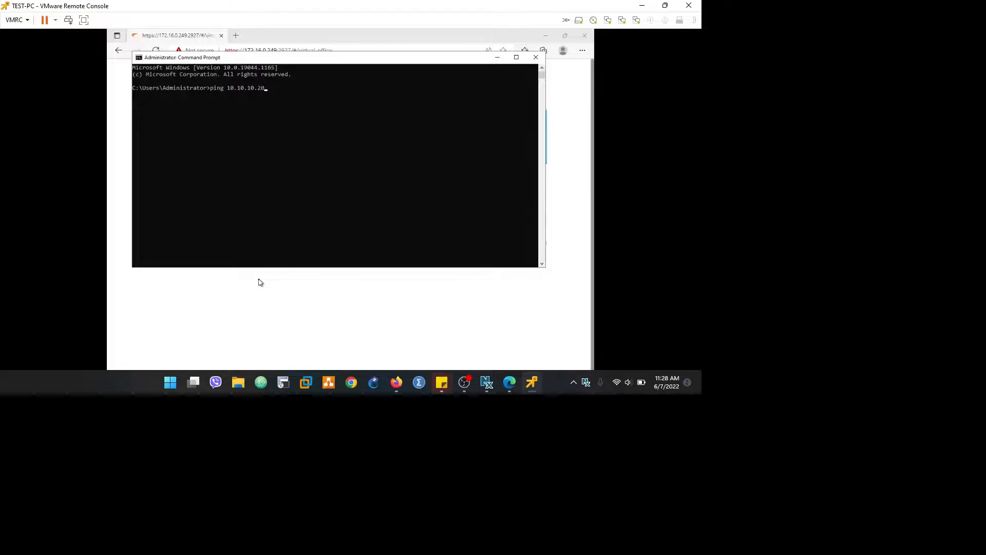
key(Return)
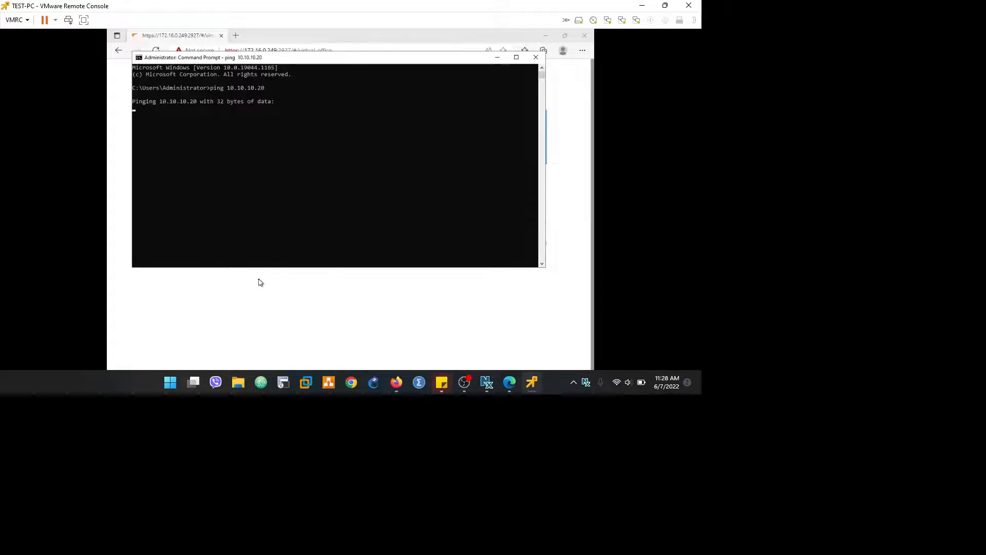
key(ctrl+c)
Step: Try loading 10.10.10.20 in a new browser tab
click(236, 35)
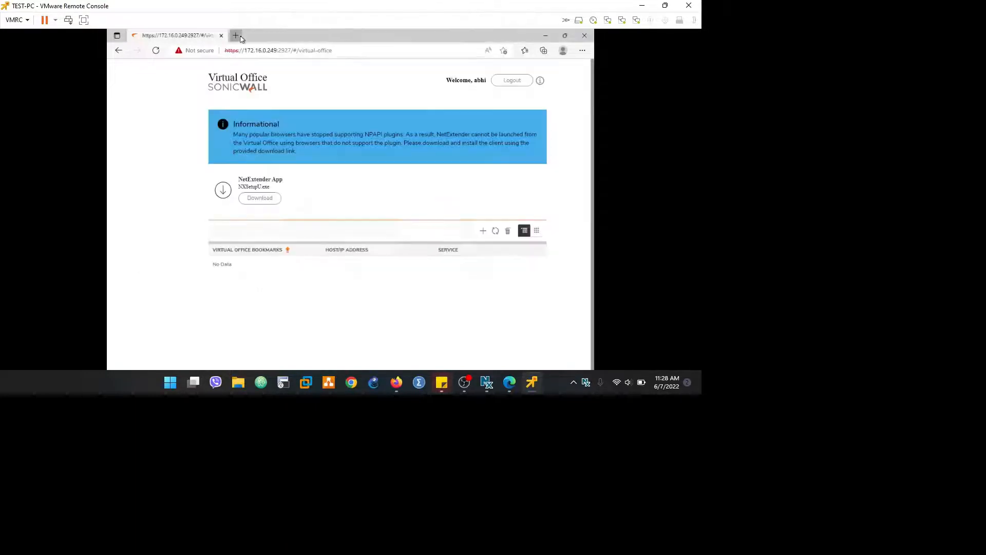
text(10.10.10.20)
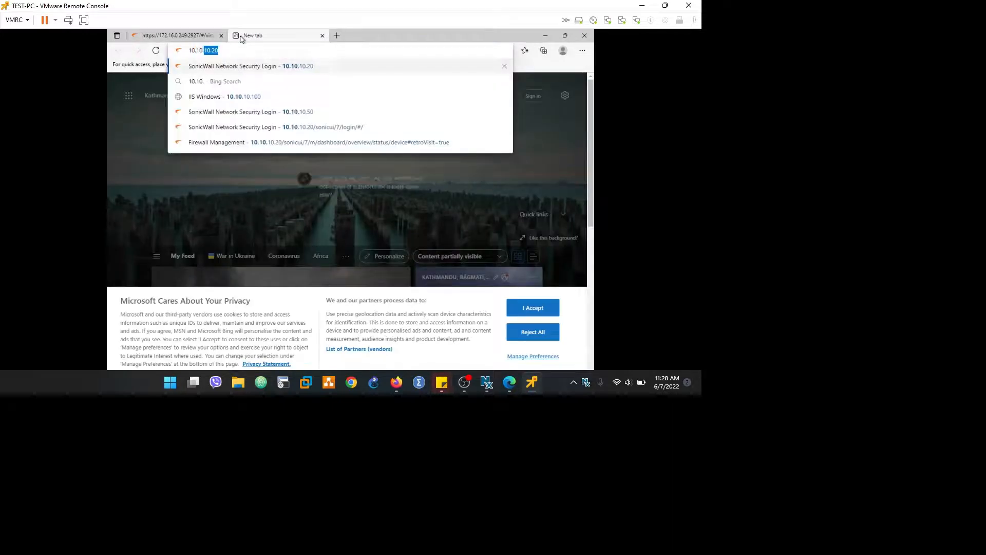
key(Return)
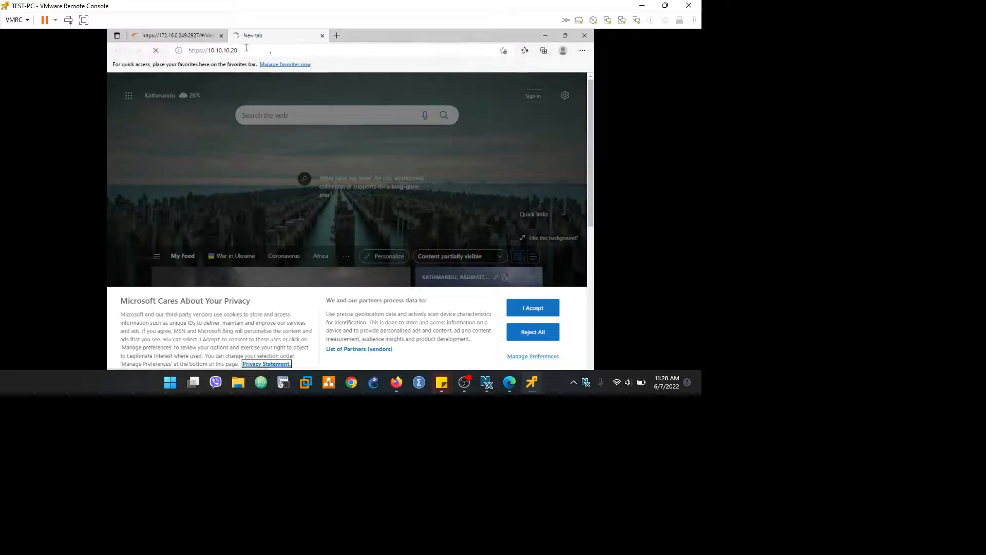
click(582, 49)
click(424, 86)
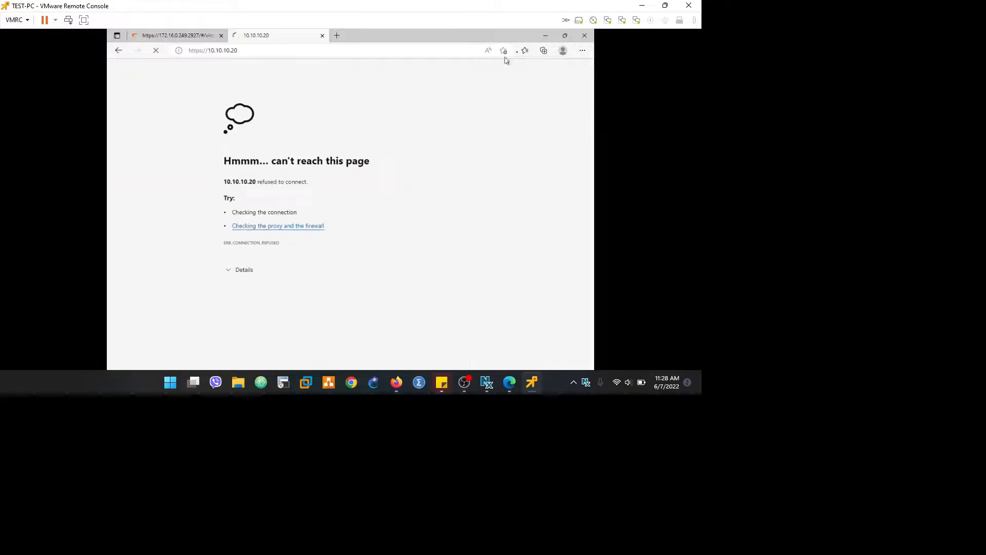
Step: Install NetExtender with the licence accepted and default location, then finish the wizard
click(546, 36)
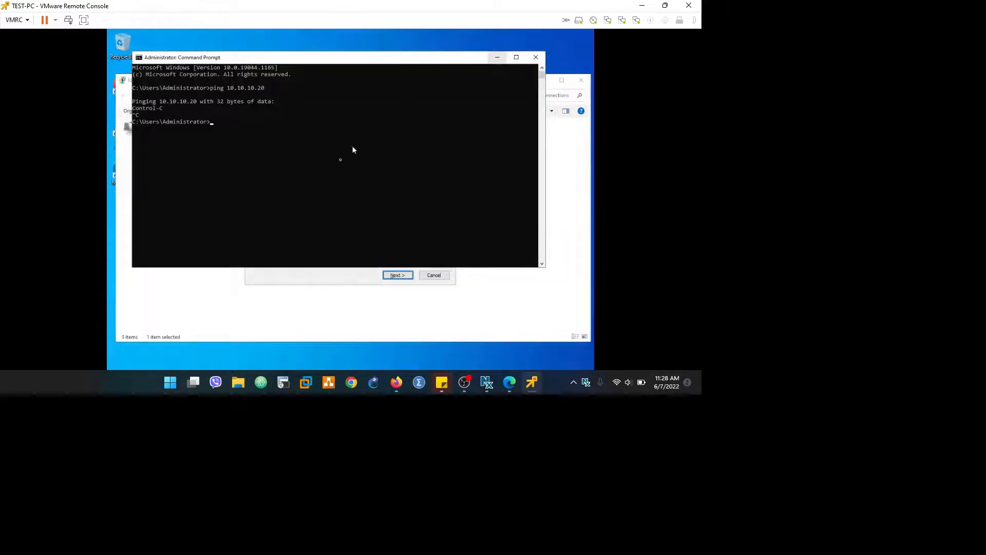
click(349, 280)
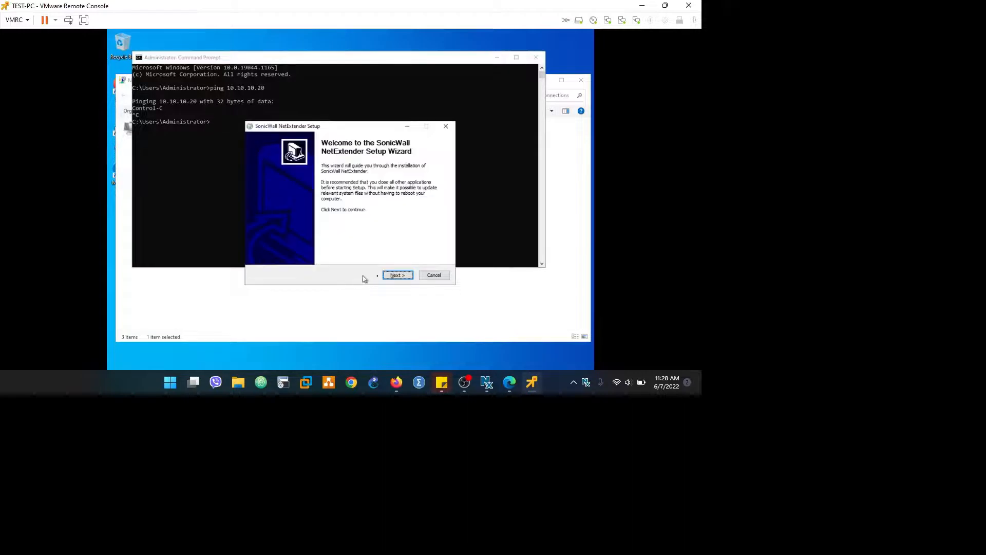
click(393, 275)
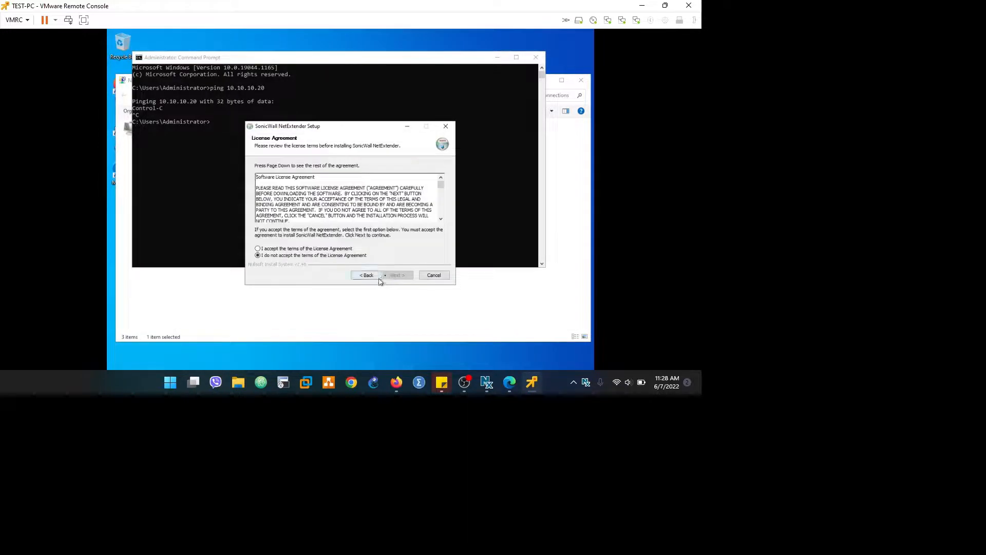
click(325, 249)
click(402, 276)
click(402, 276)
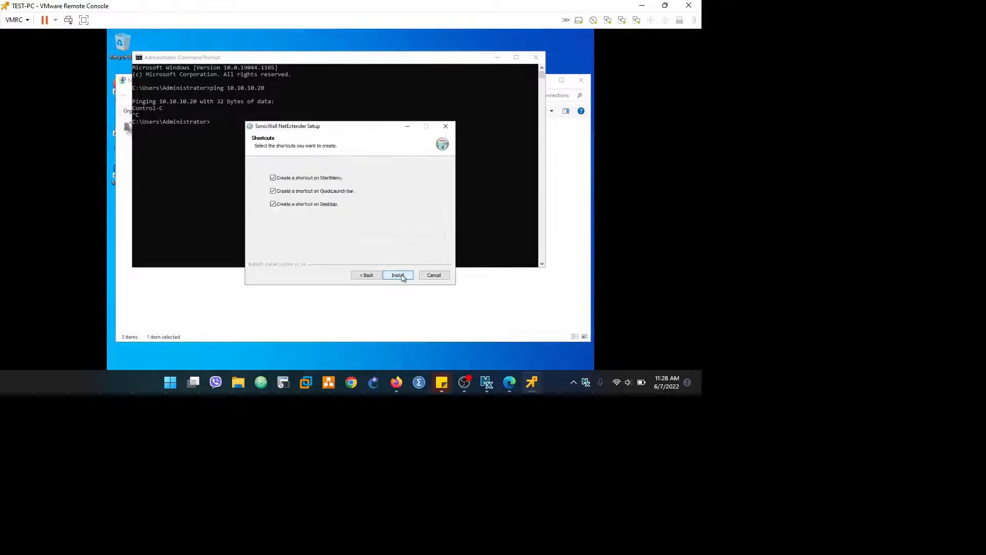
click(399, 275)
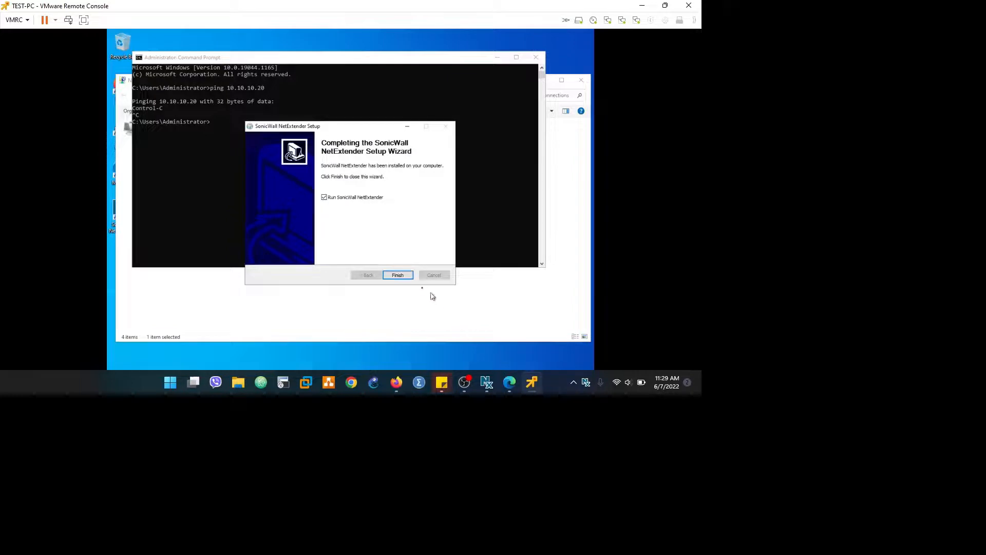
click(397, 275)
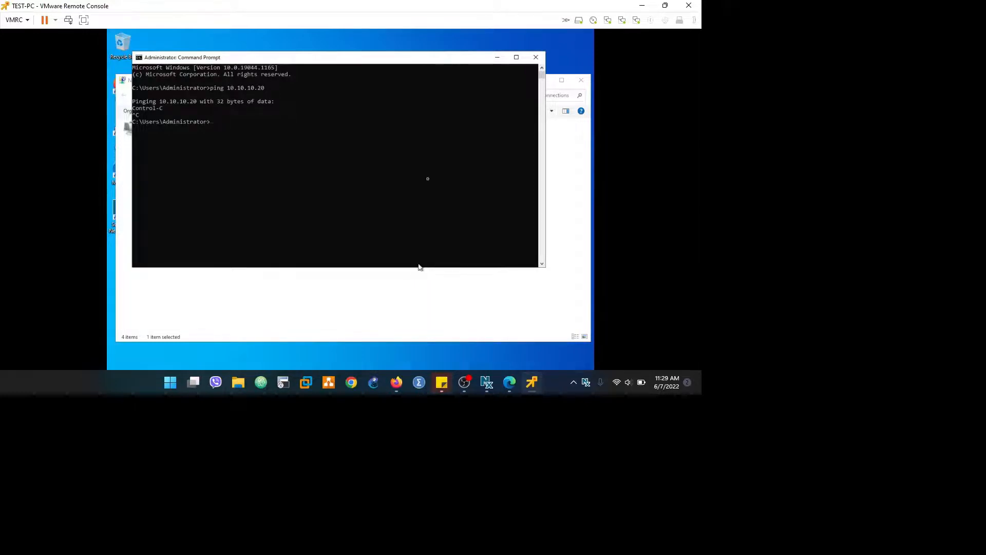
Step: Dismiss the installer-already-running message and launch the NetExtender CLI Client from Windows search
click(498, 57)
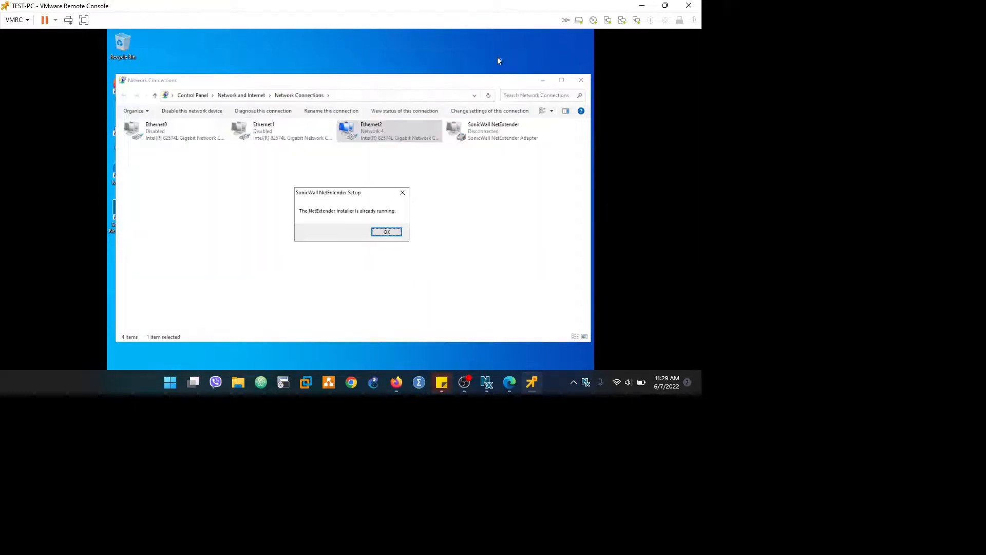
click(387, 231)
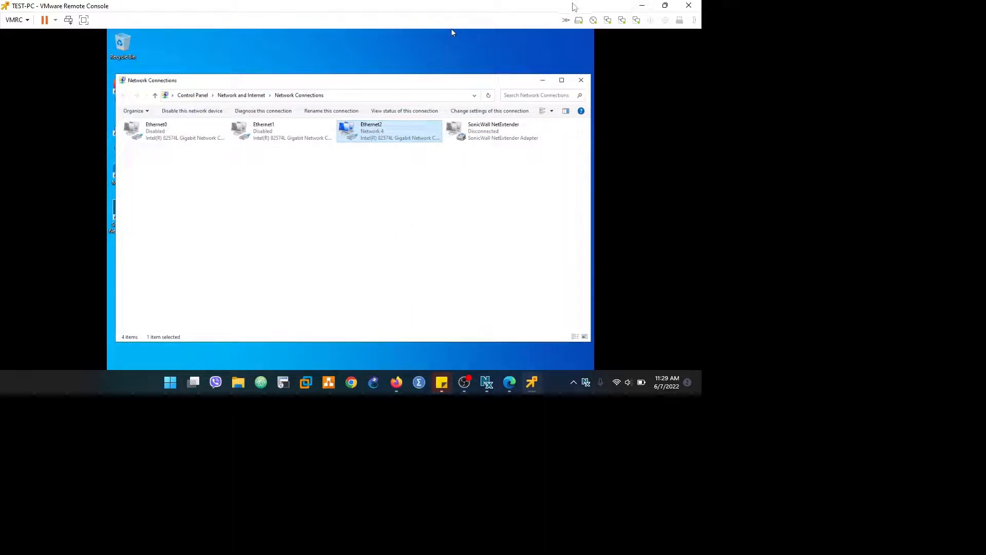
key(super)
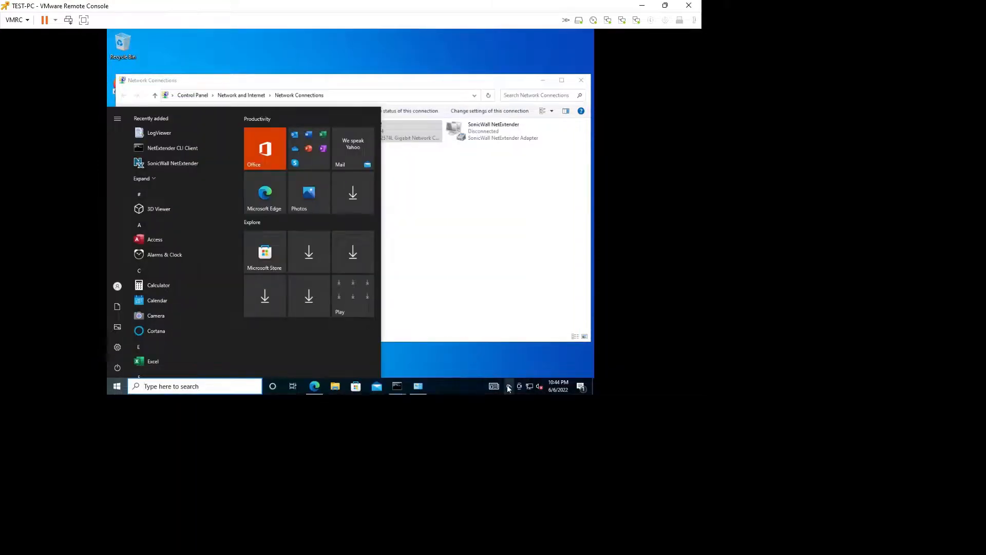
click(425, 299)
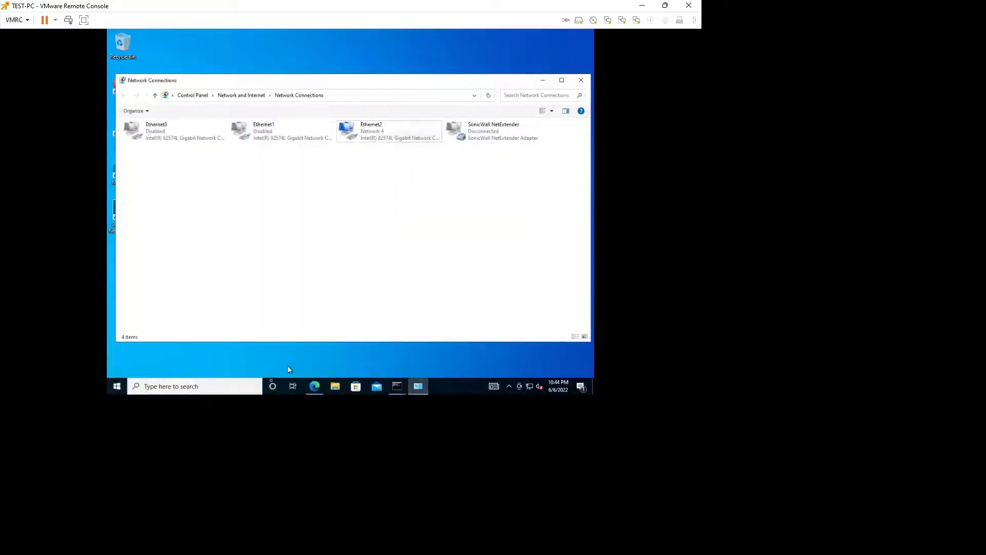
click(237, 386)
text(netext)
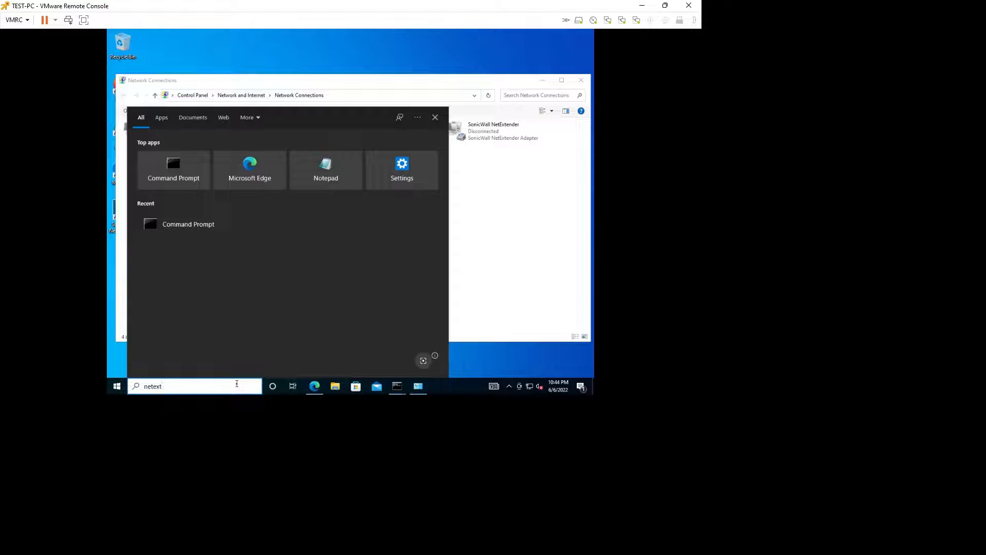
key(BackSpace)
key(BackSpace)
key(BackSpace)
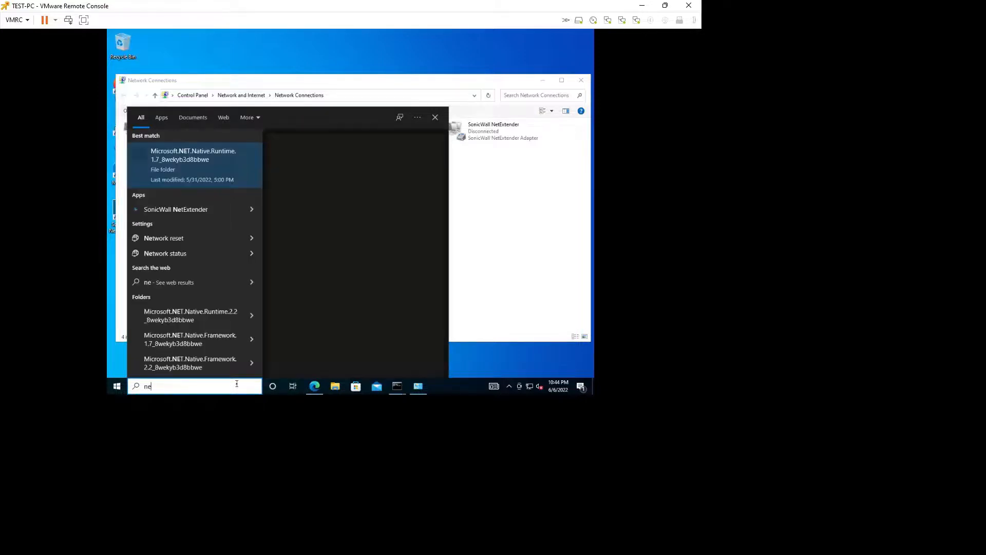
text(text)
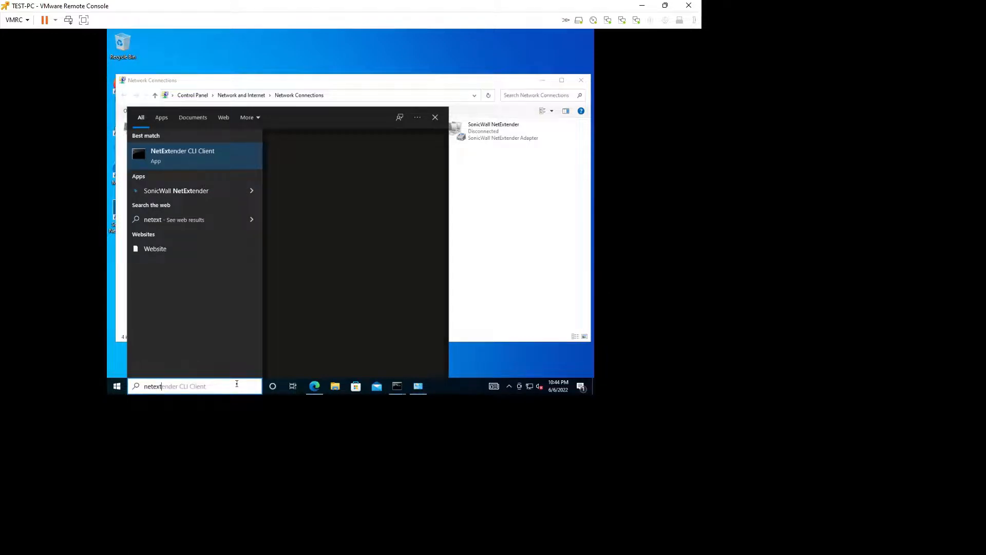
key(Escape)
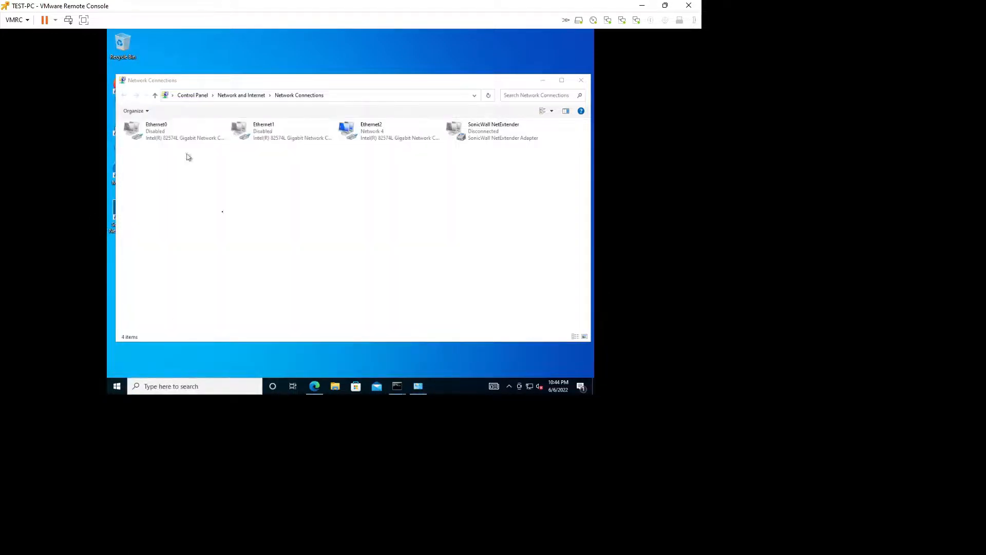
Step: Launch SonicWall NetExtender from search, close the CLI window and minimize Network Connections
click(217, 388)
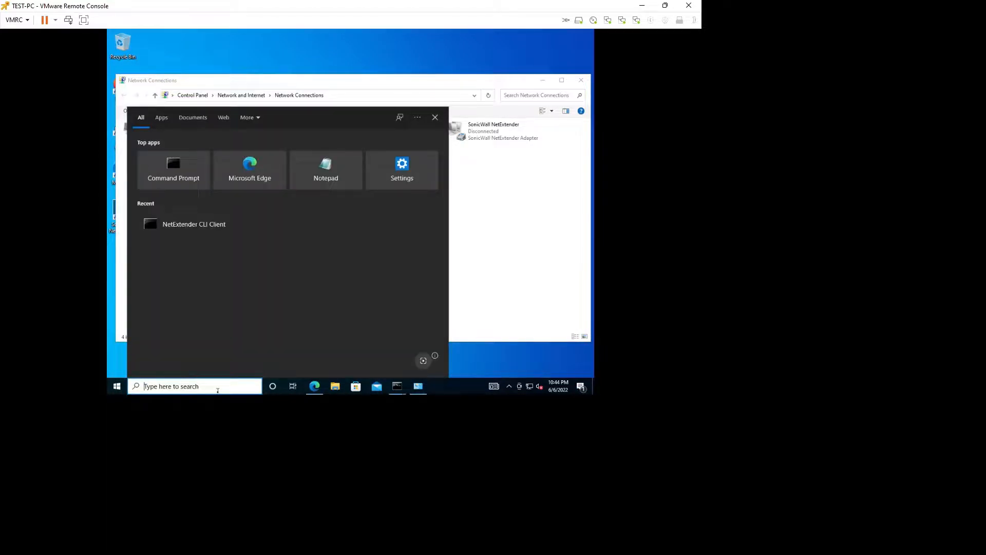
text(sonicw)
text(a)
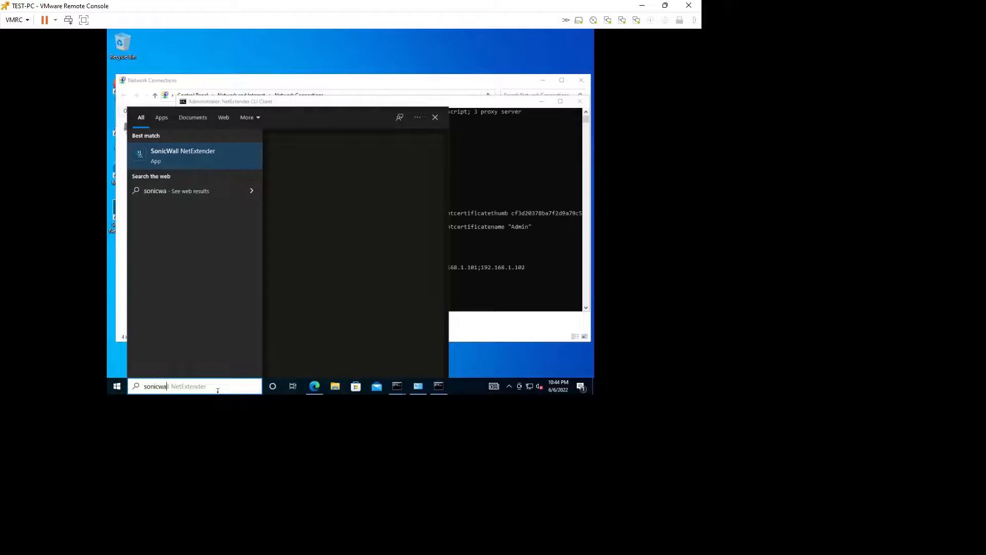
key(Return)
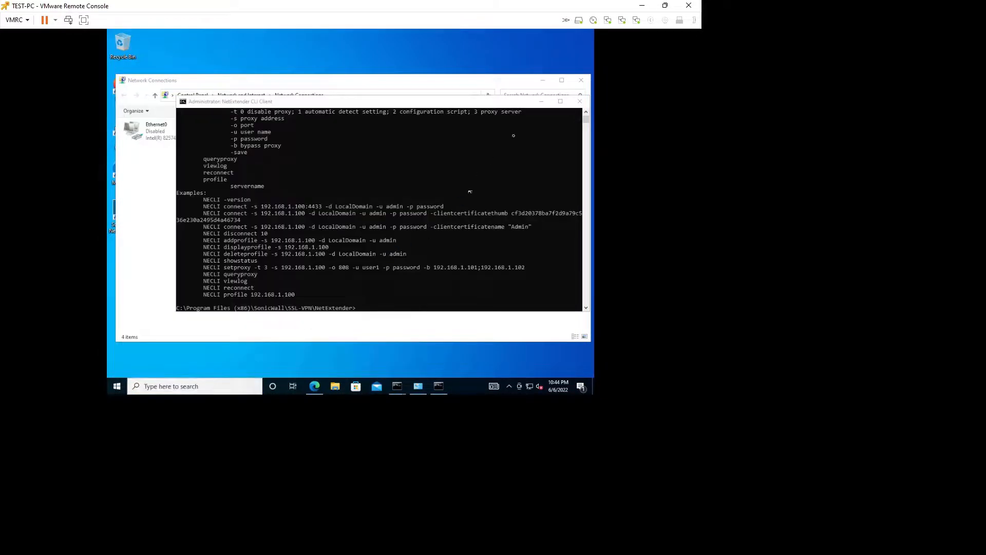
click(580, 101)
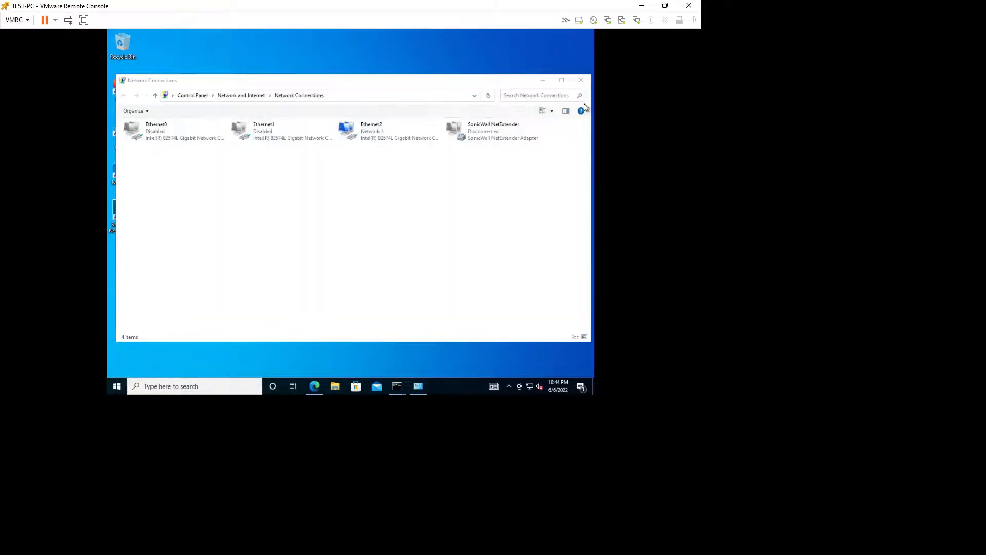
click(511, 386)
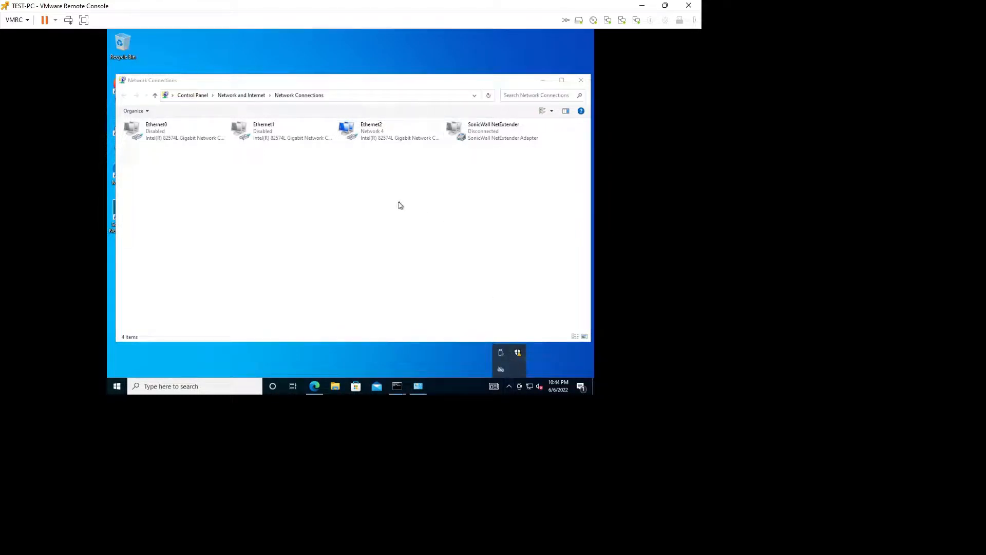
click(442, 167)
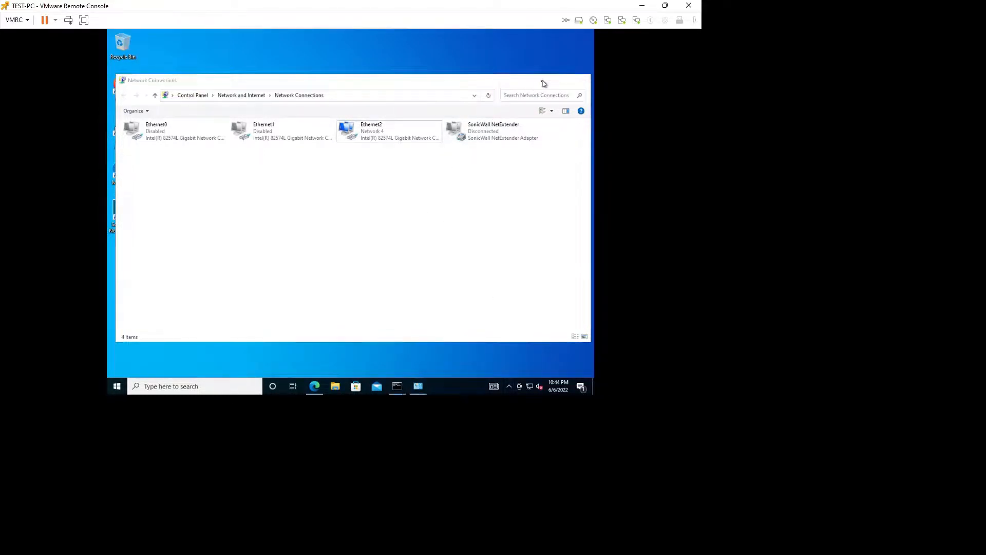
click(542, 81)
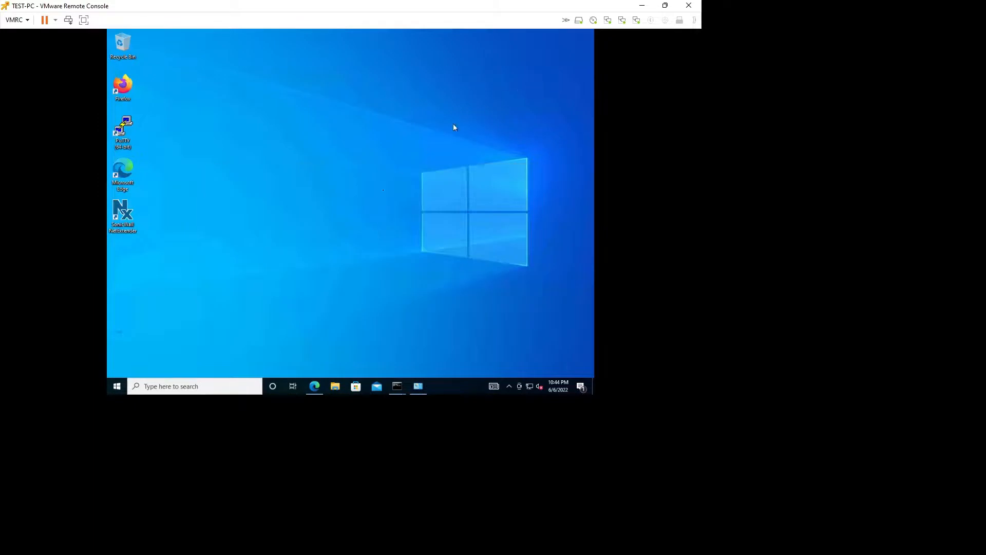
Step: Enter VPN server 172.16.0.249:2927 in the NetExtender login window
click(181, 385)
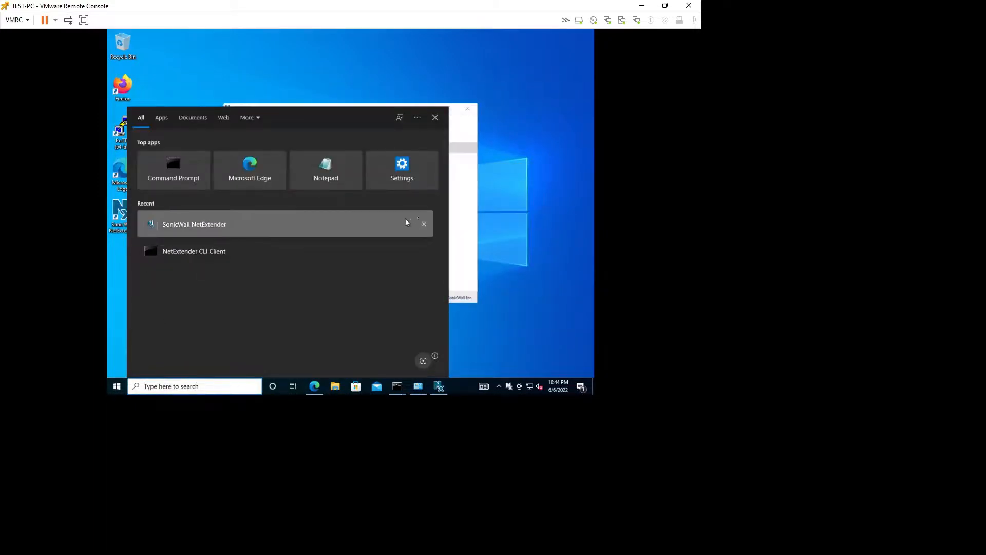
click(463, 219)
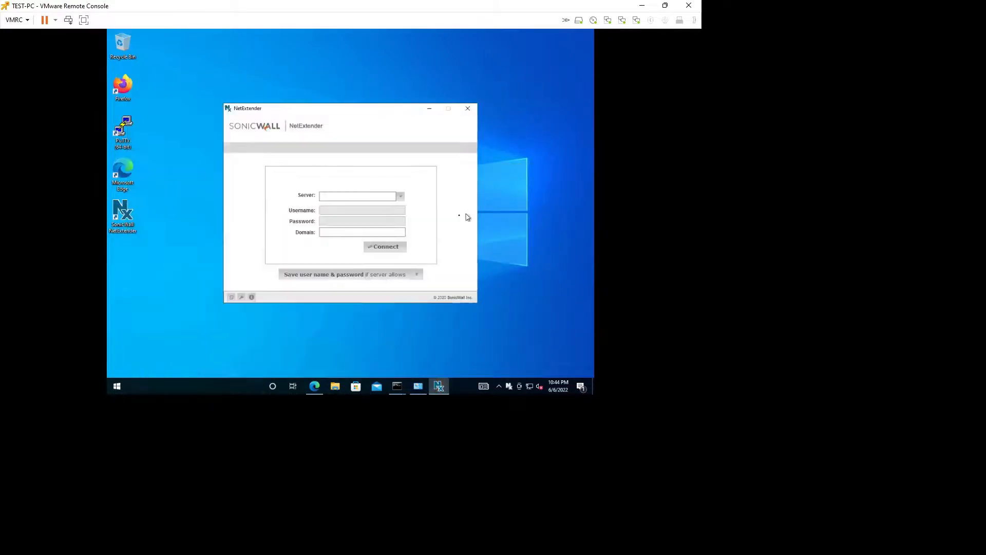
click(347, 199)
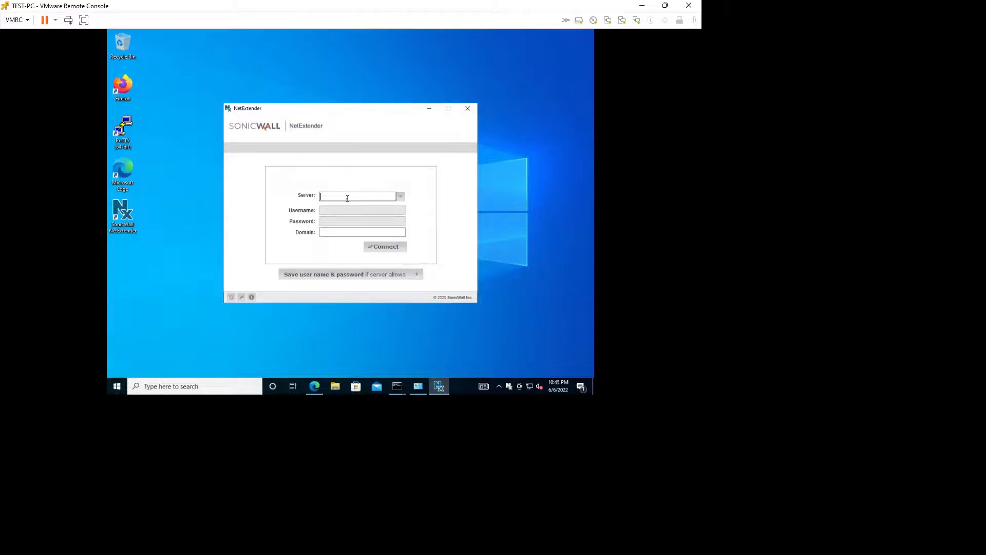
text(172.16.0.24)
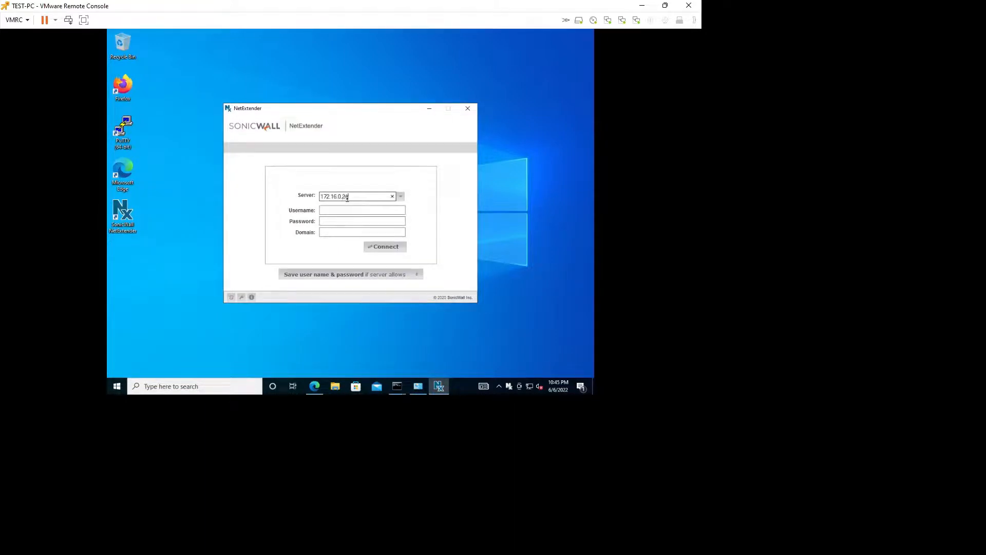
text(9:29297)
text(7)
Step: Fill in the VPN username, password and domain test-domain, then connect
click(358, 207)
text(abh)
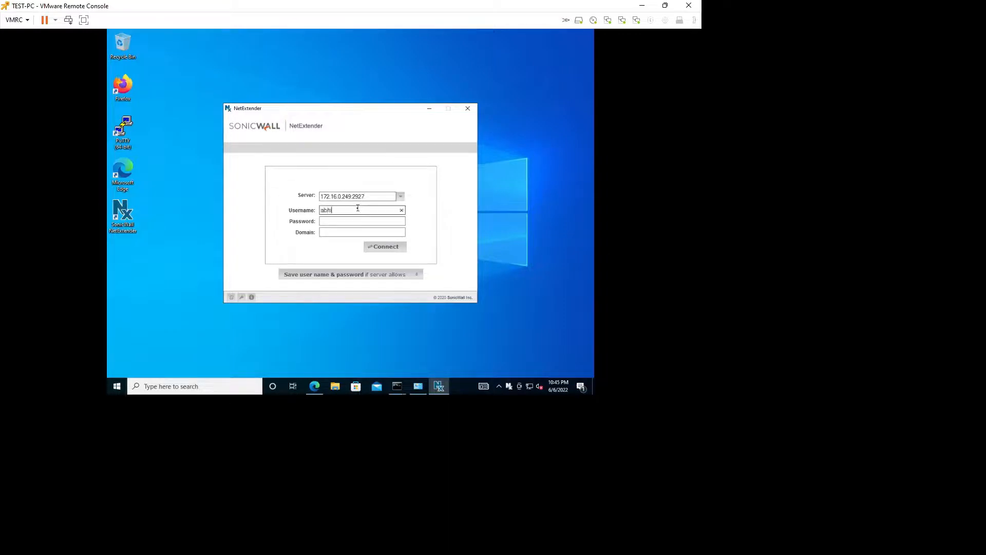
text(i)
key(Tab)
text(****)
key(Tab)
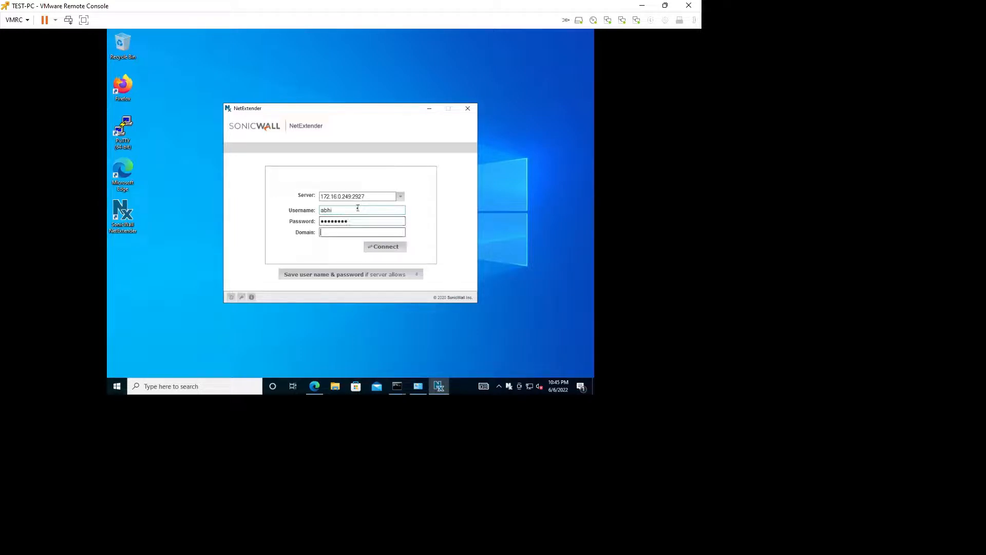
text(test-domain)
click(387, 248)
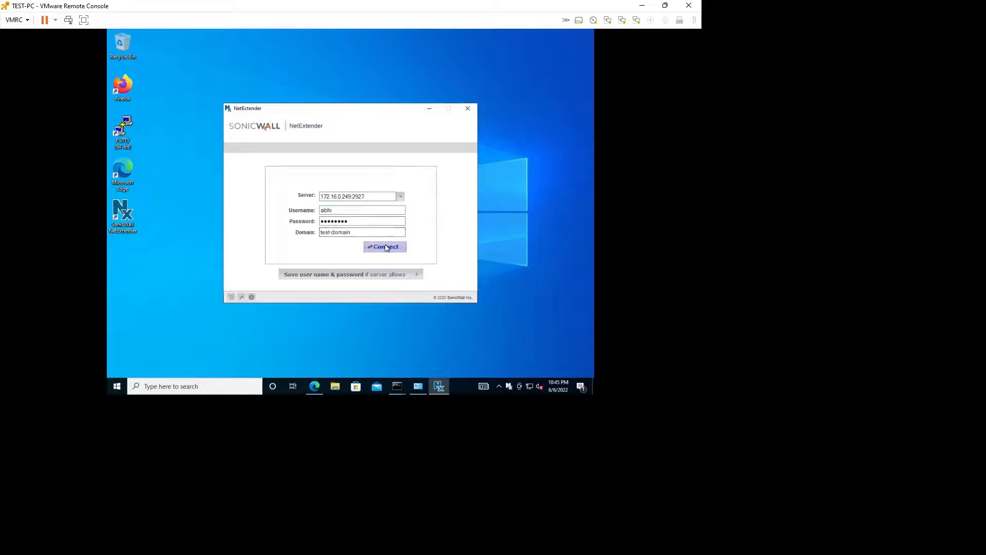
click(387, 248)
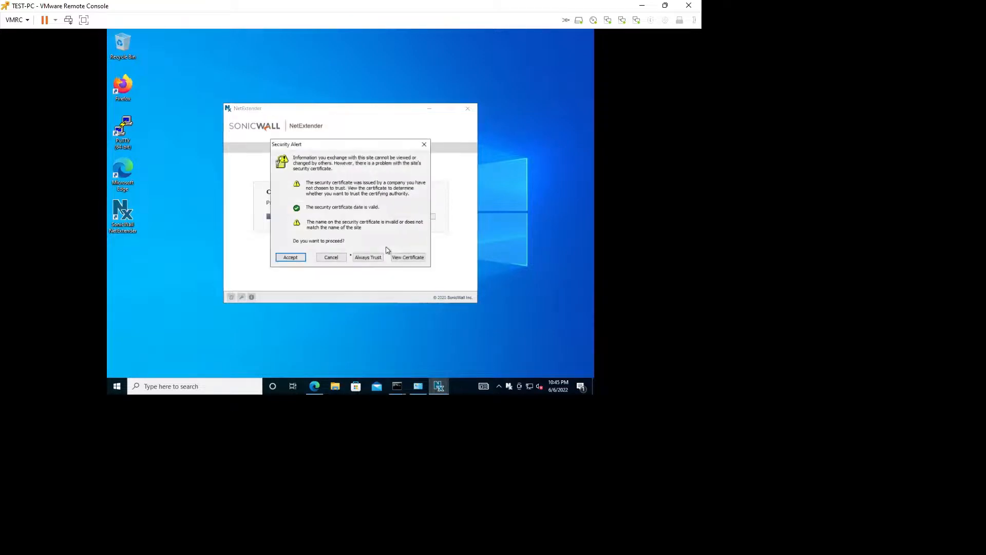
Step: Accept the server certificate, then check the 10.10.10.0/255.255.255.0 route on the Routes tab
click(300, 258)
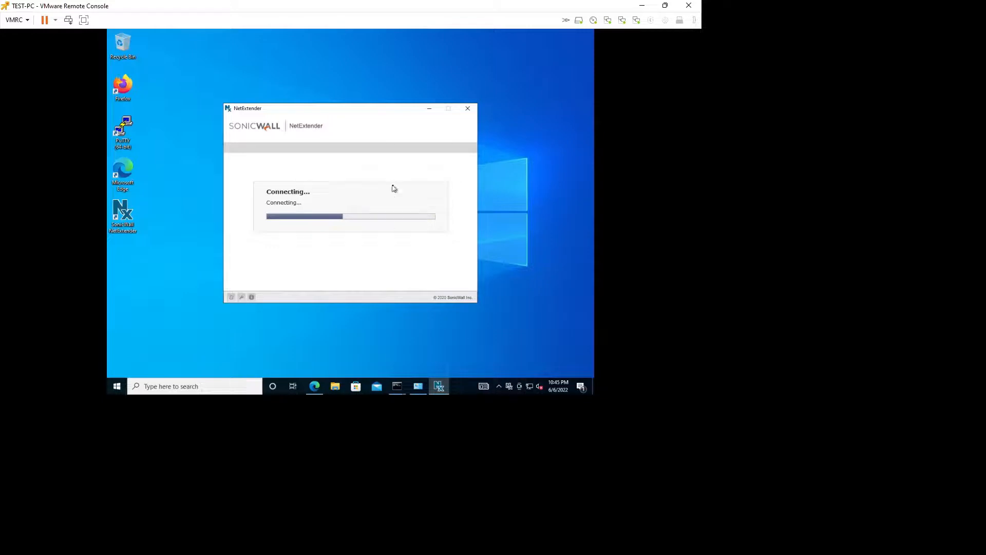
key(super)
key(super)
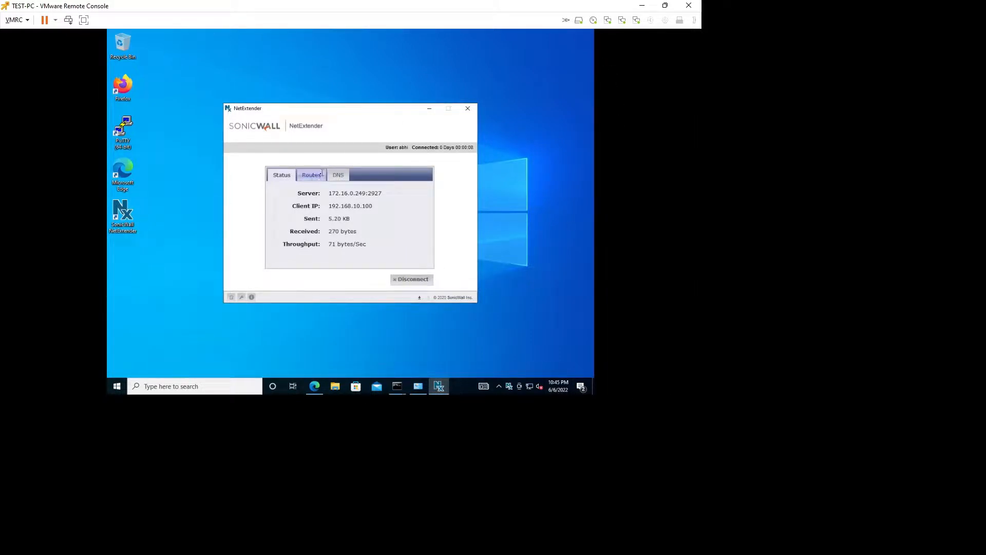
click(312, 177)
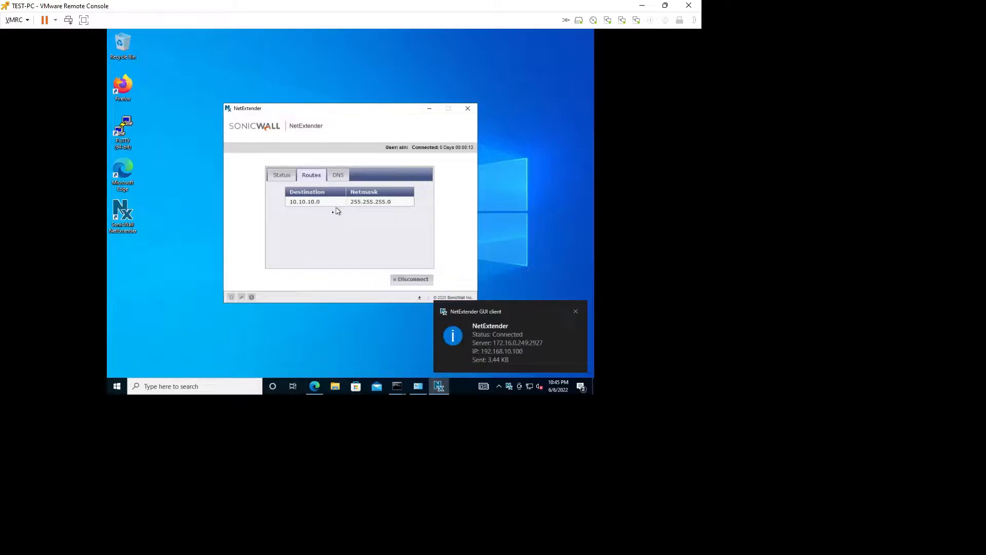
click(577, 311)
click(392, 391)
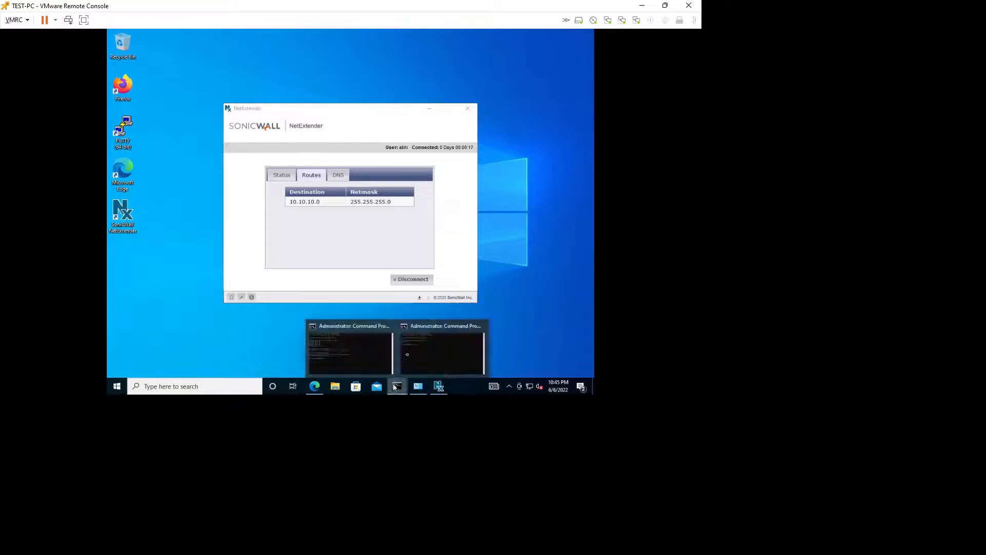
Step: Ping 10.10.10.20 normally and with -t, then run tracert -d 10.10.10.20
click(430, 340)
key(Up)
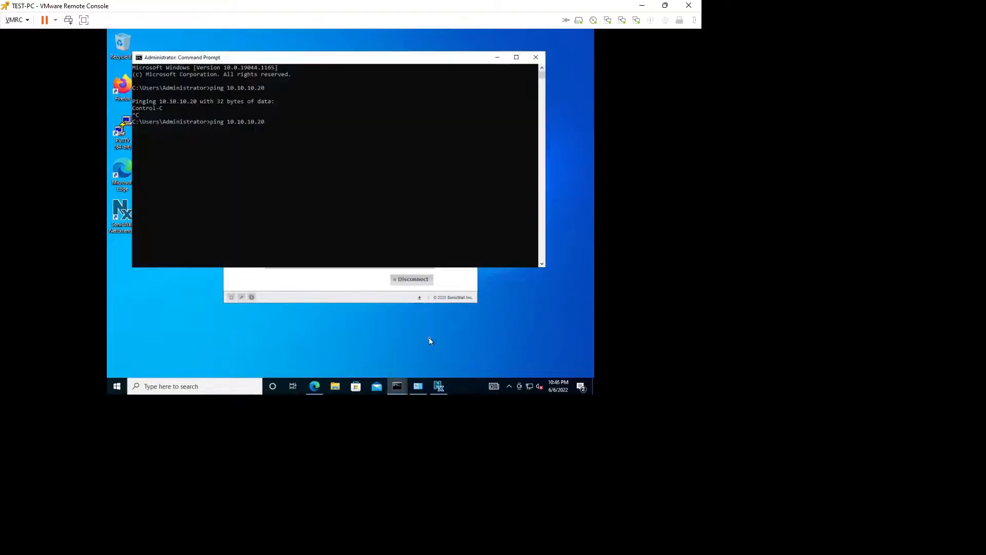
key(Return)
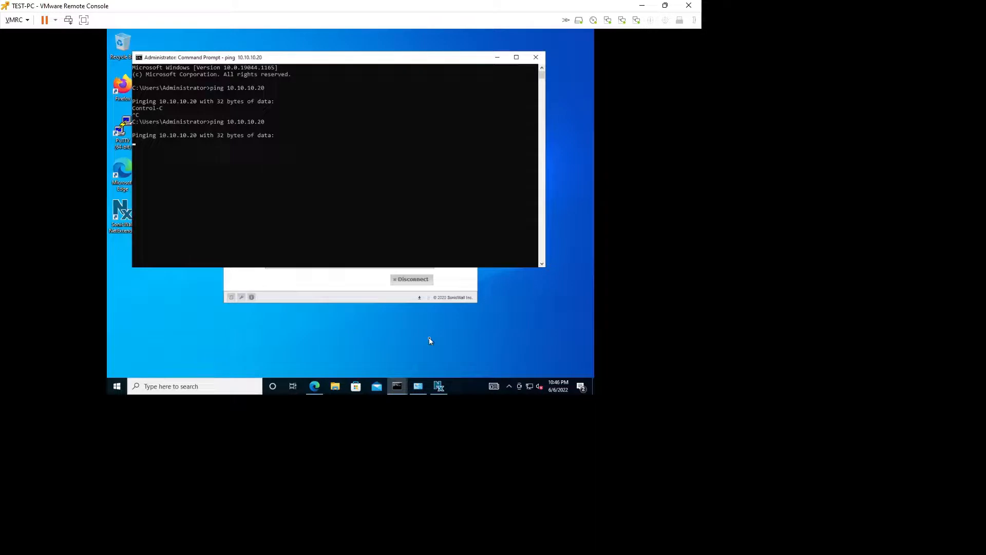
key(ctrl+c)
key(Up)
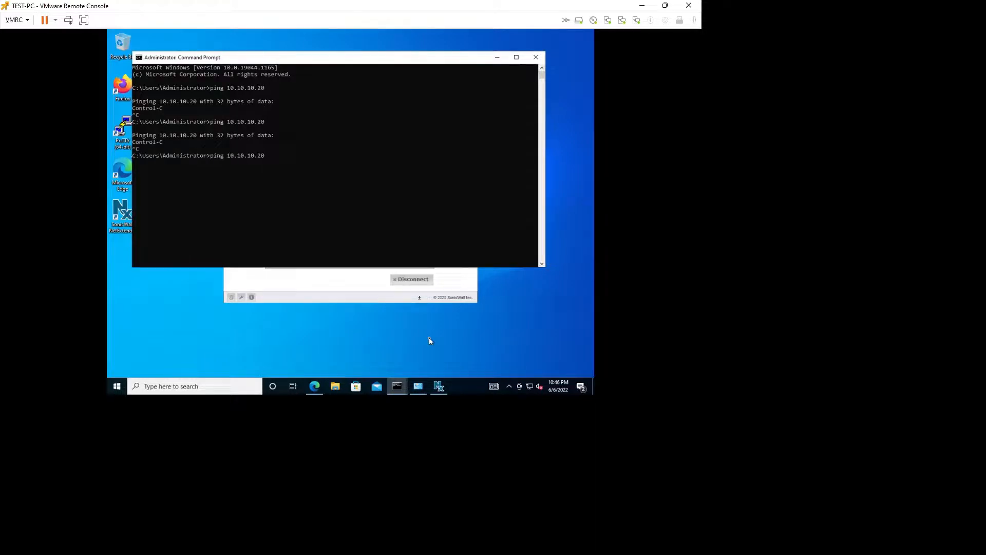
key(Return)
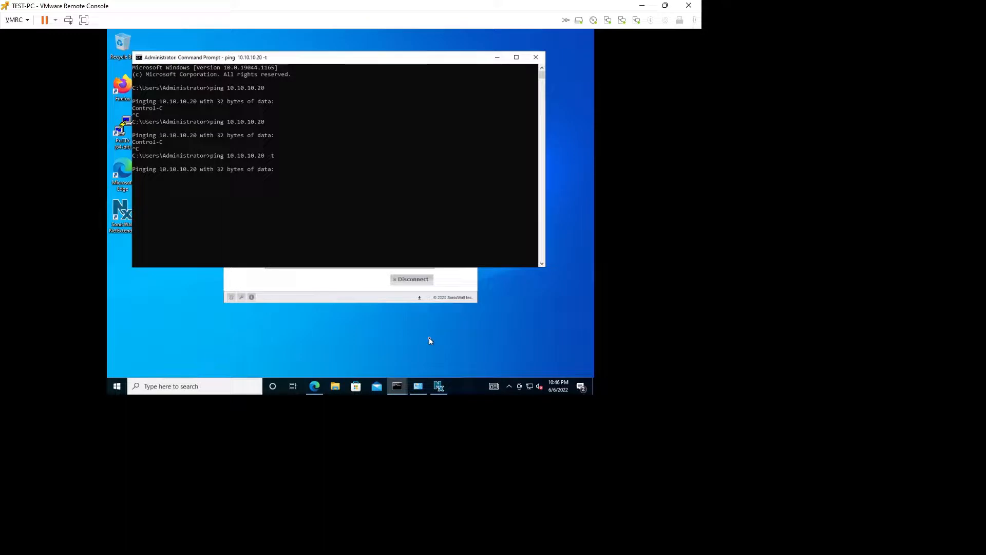
key(ctrl+c)
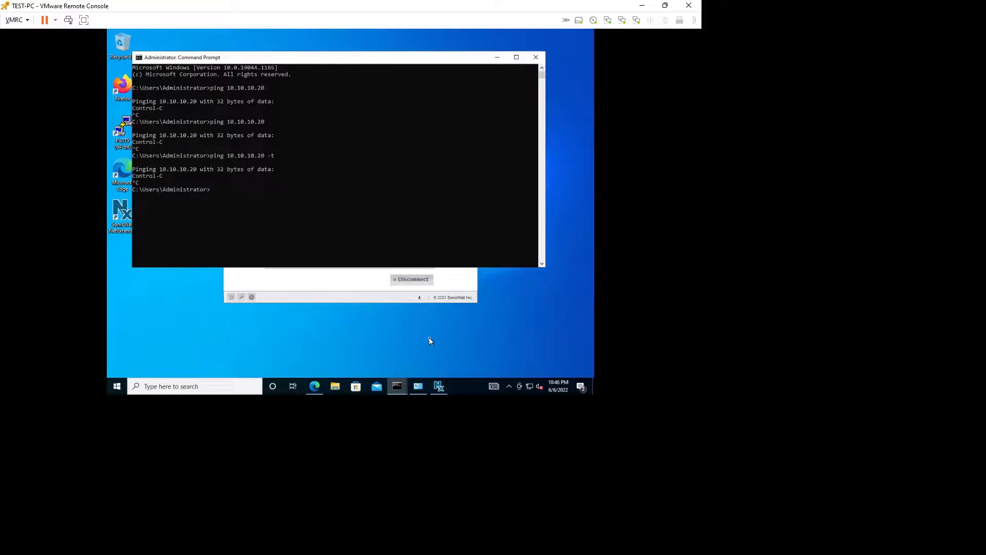
text(tracert -d 10.10.10.20)
key(Return)
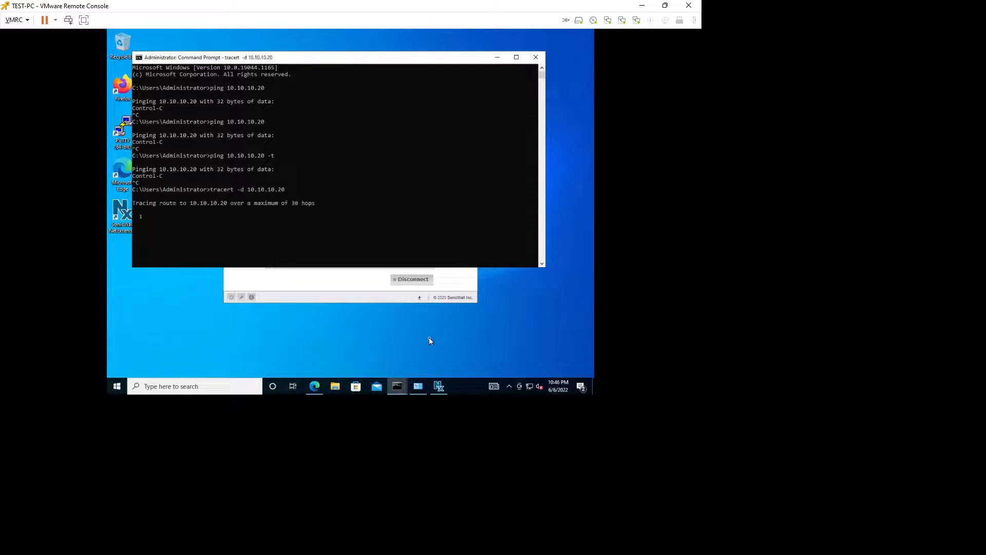
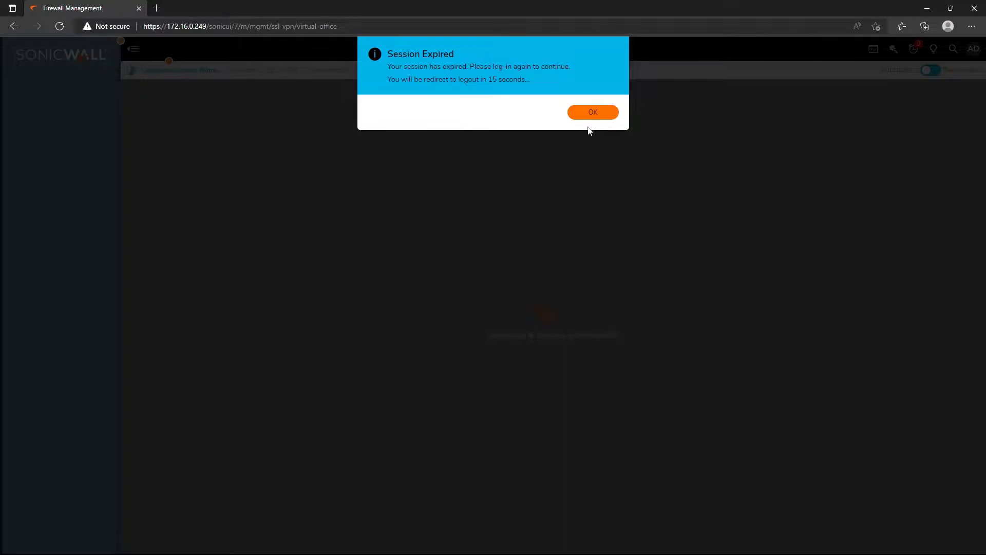
Step: Dismiss the Session Expired notice and sign back into SonicOS with the admin account's credentials
click(589, 117)
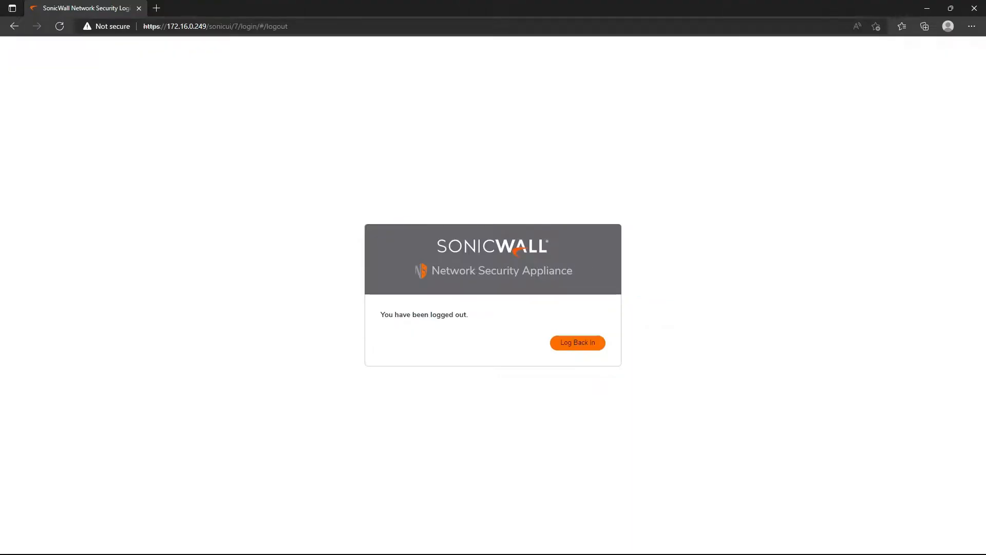
click(558, 336)
click(75, 269)
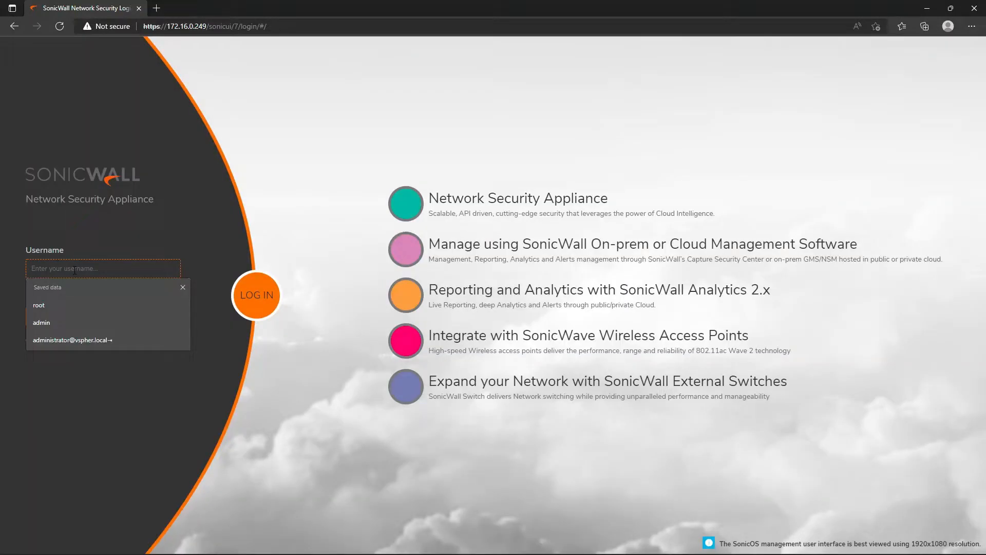
text(a)
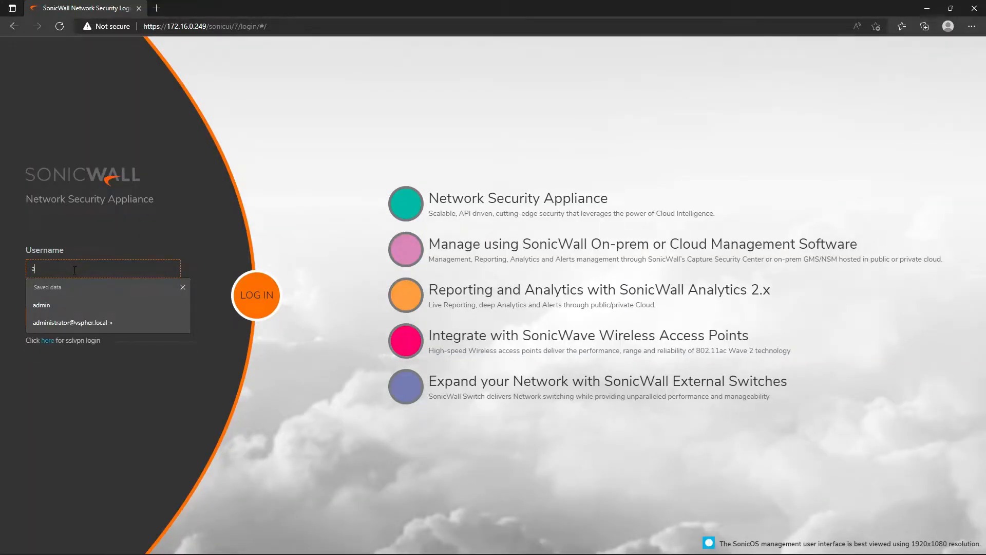
text(dmin)
key(Tab)
text(password)
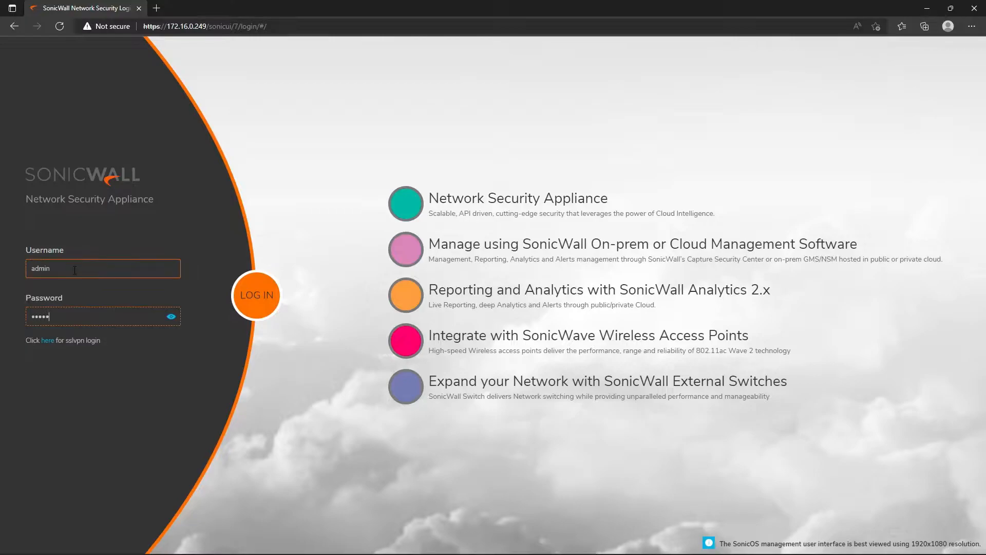
key(Return)
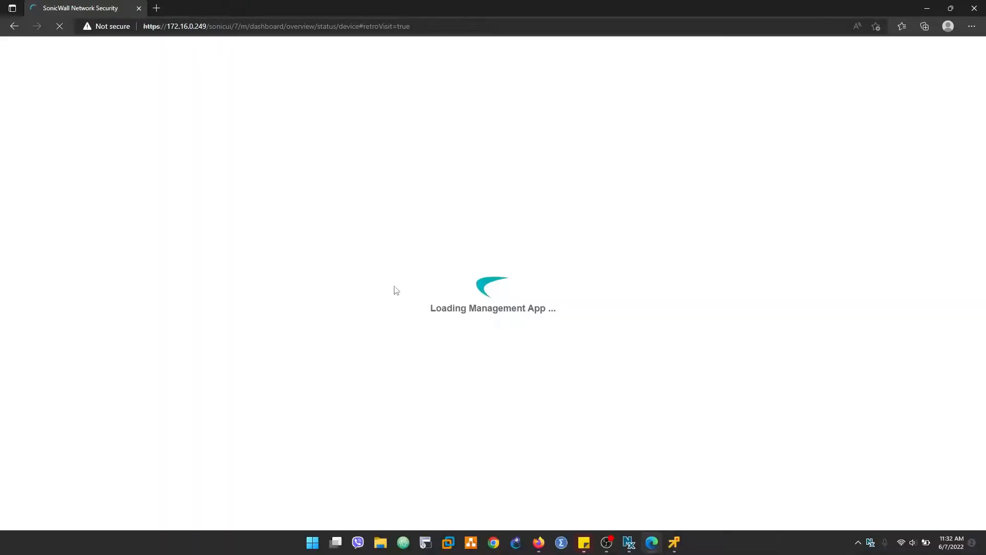
click(675, 542)
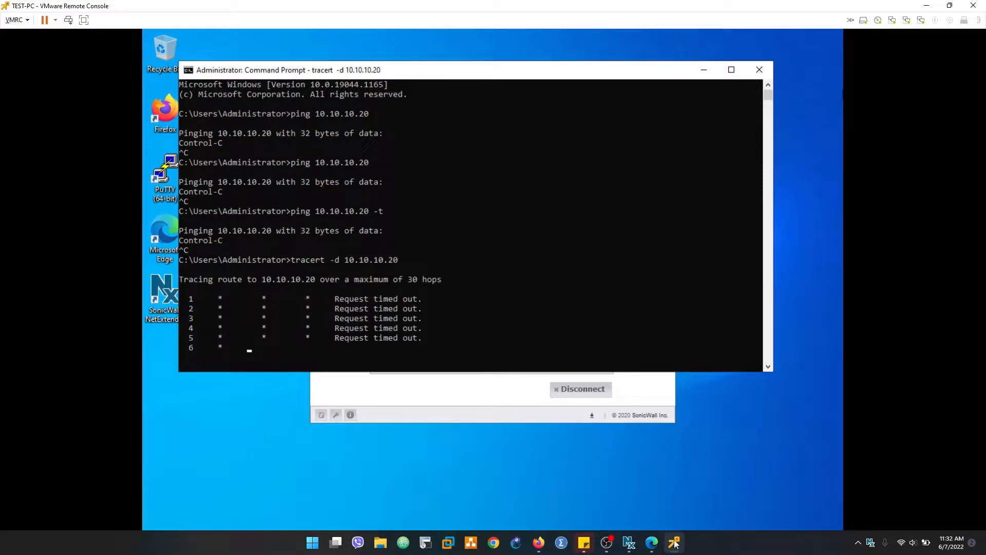
Step: After seeing tracert -d 10.10.10.20 still timing out, return to the SonicOS management page
click(675, 543)
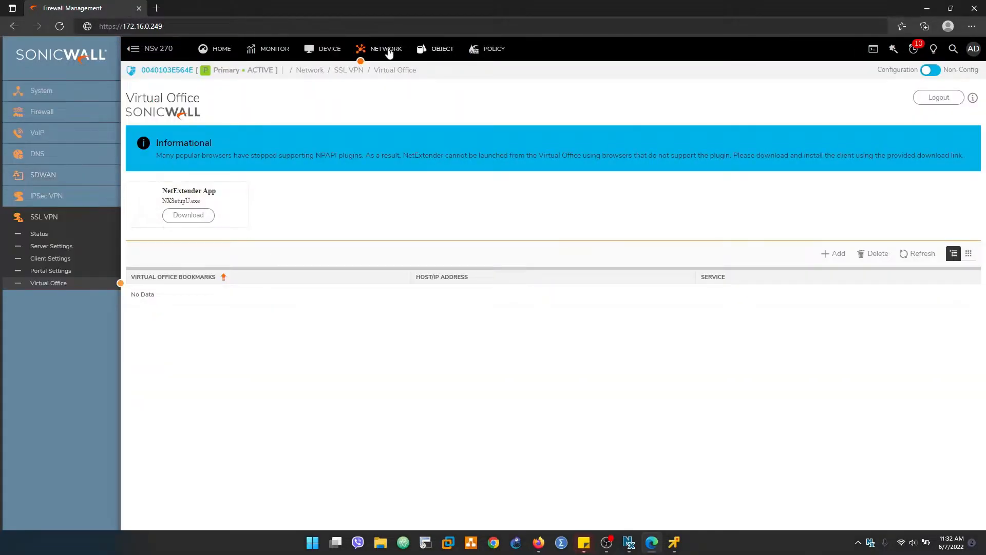
Step: Open the VPN user in Local Users & Groups, review its Groups and VPN Access tabs, and cancel
click(328, 49)
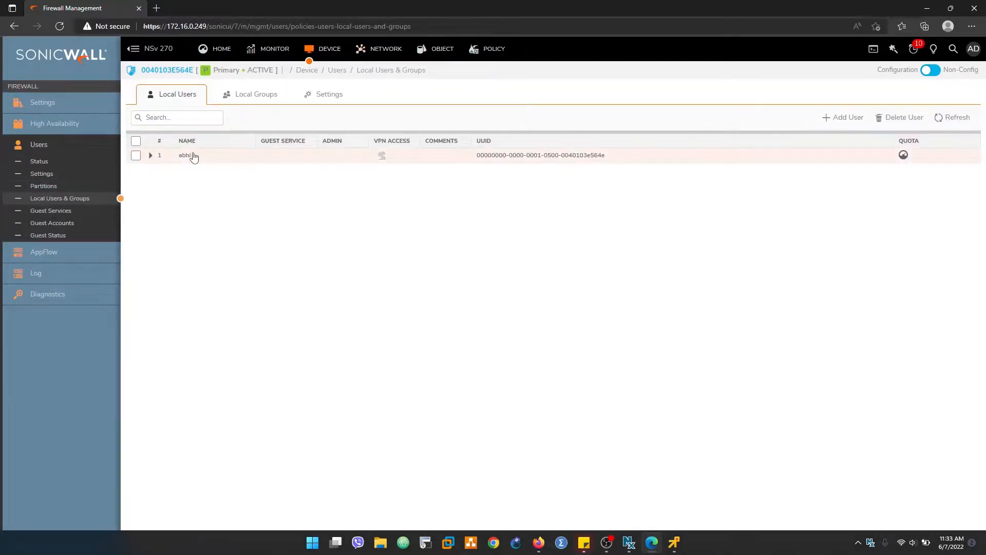
click(243, 161)
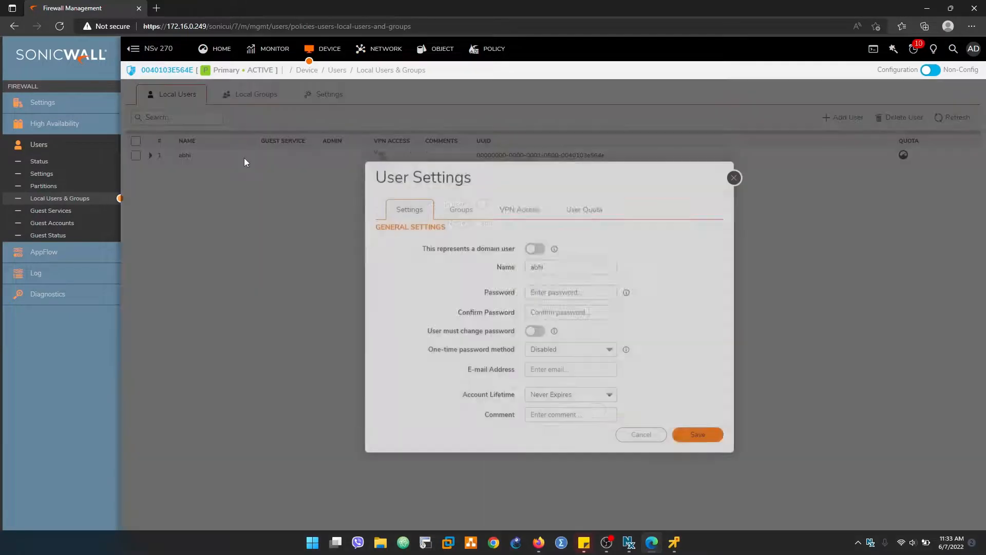
click(460, 222)
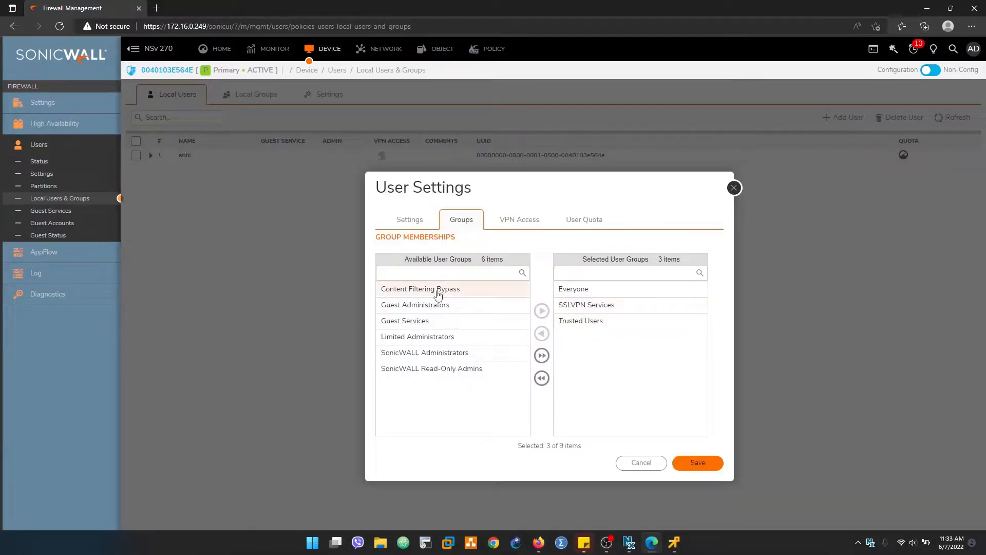
click(516, 221)
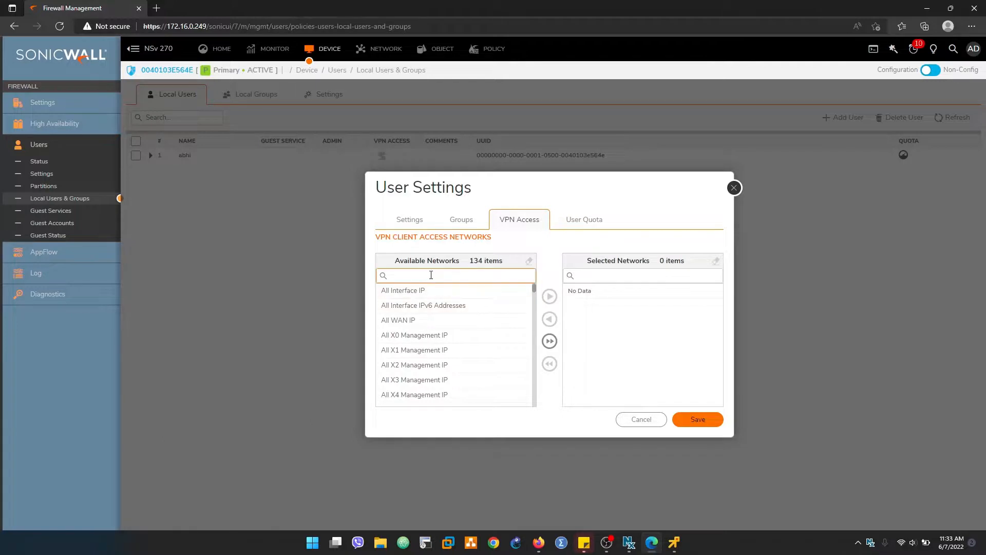
click(640, 419)
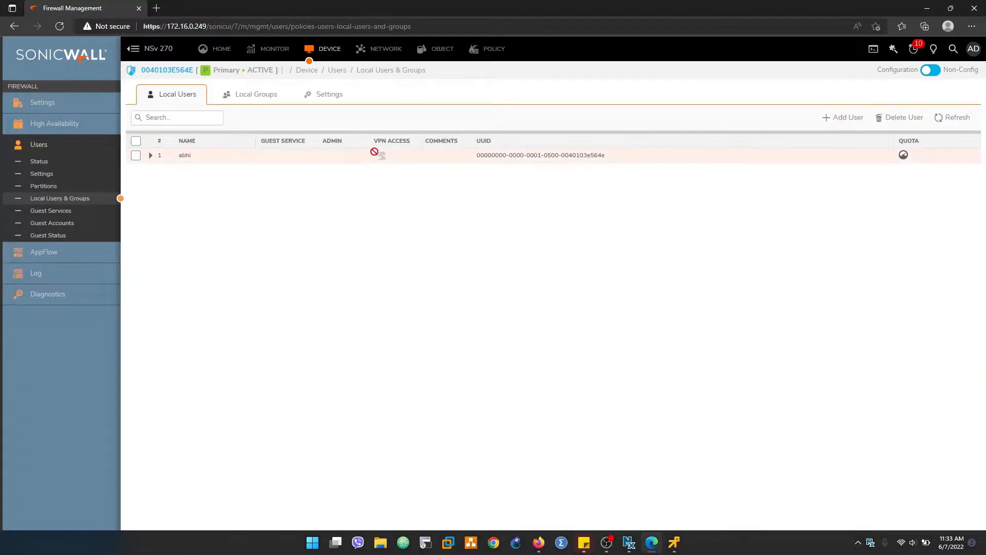
Step: Reopen the user's VPN Access tab and filter the available networks for 'X0 sub'
click(404, 156)
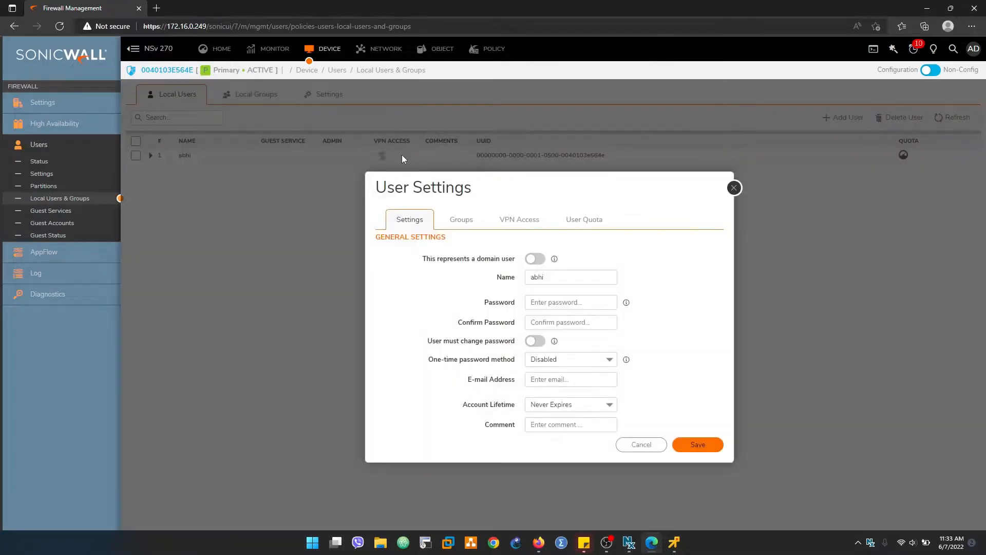
click(473, 225)
click(527, 222)
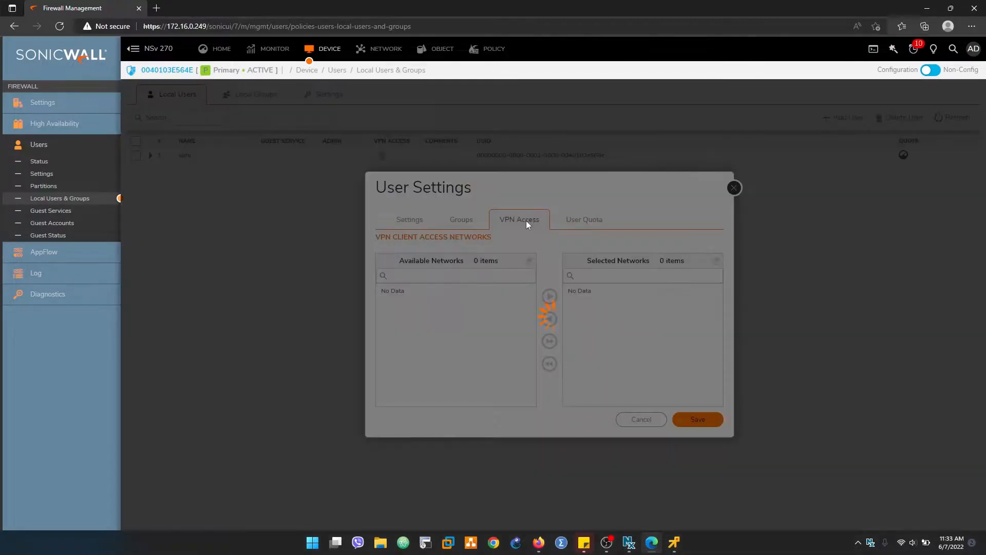
click(433, 278)
text(X0)
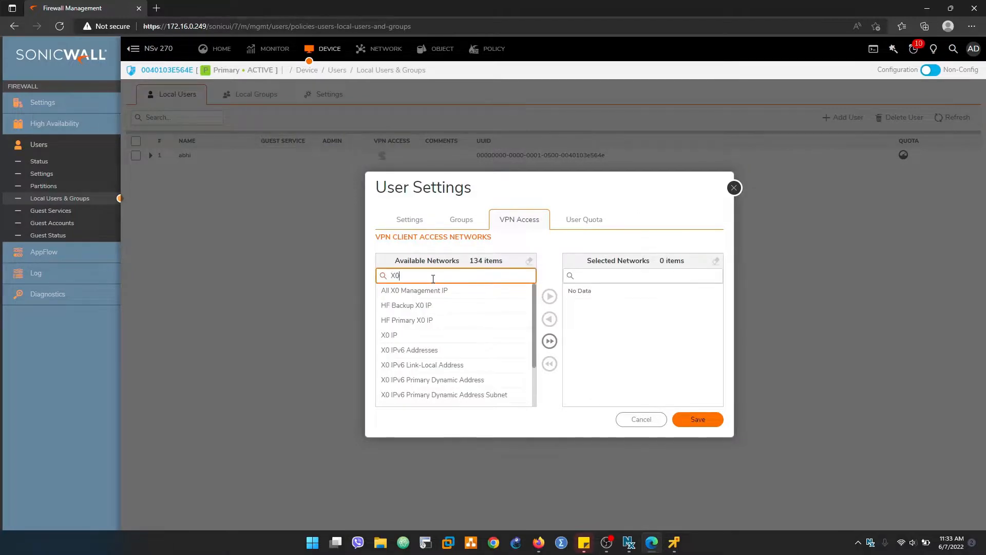
scroll(414, 355, down, 1)
scroll(421, 349, up, 1)
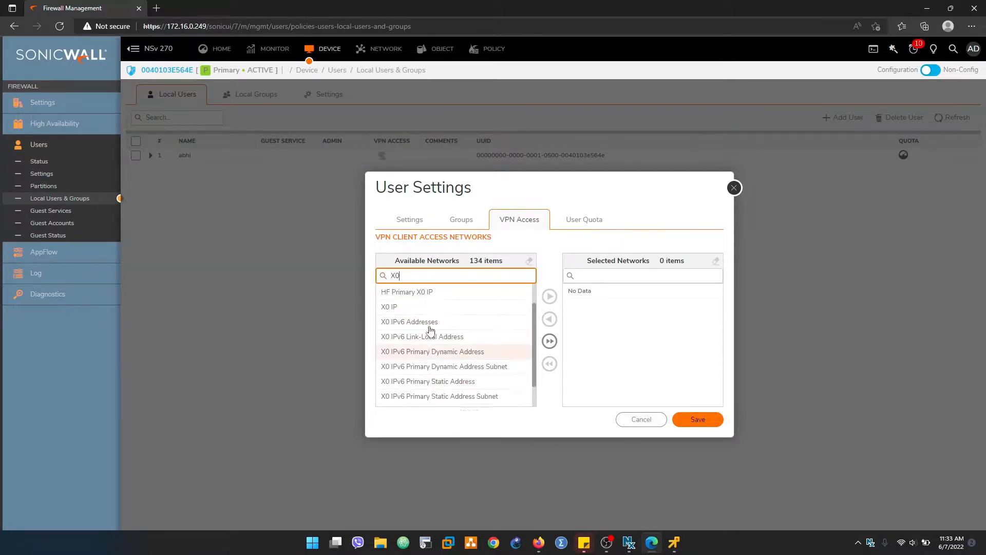
text(sub)
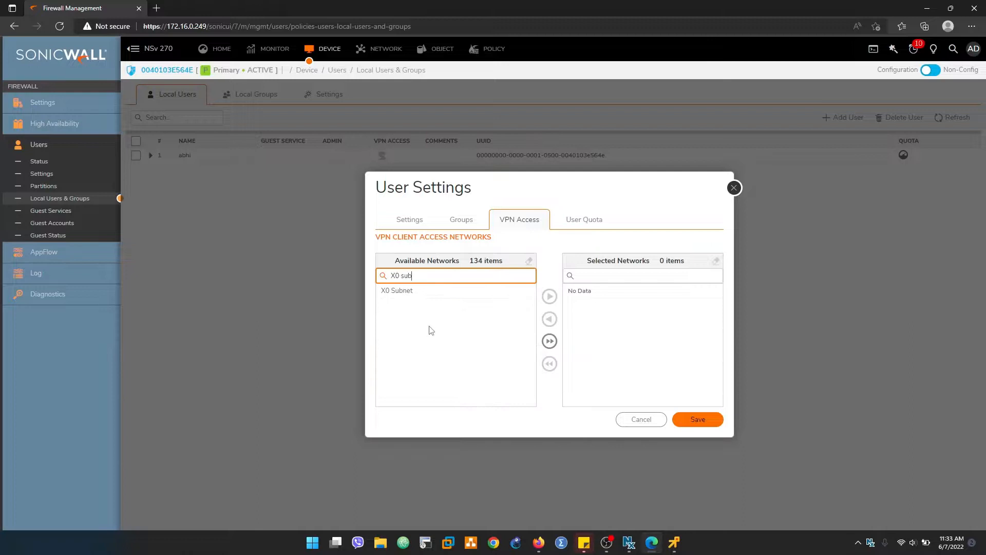
Step: Move X0 Subnet into the user's Selected Networks and save the changes
click(409, 308)
click(447, 290)
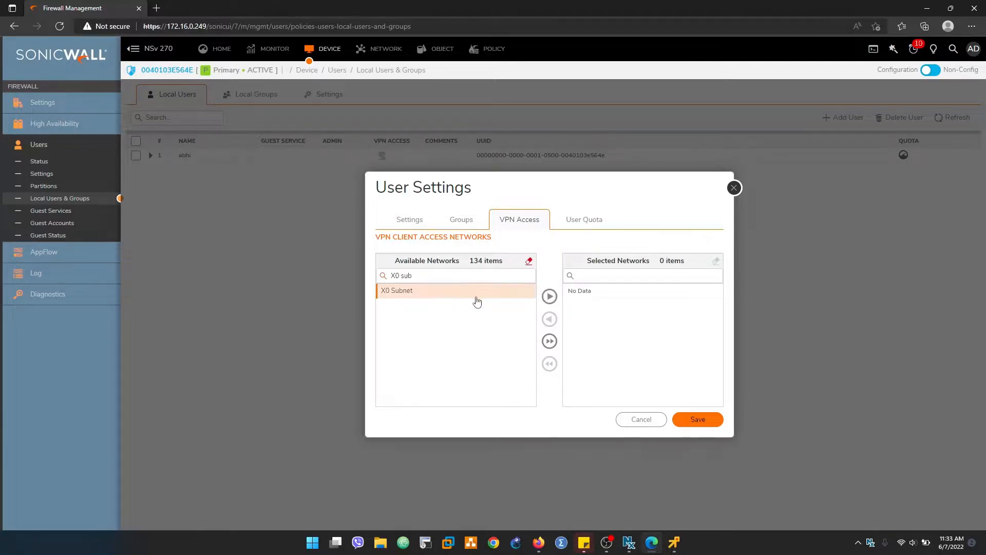
click(550, 296)
click(585, 219)
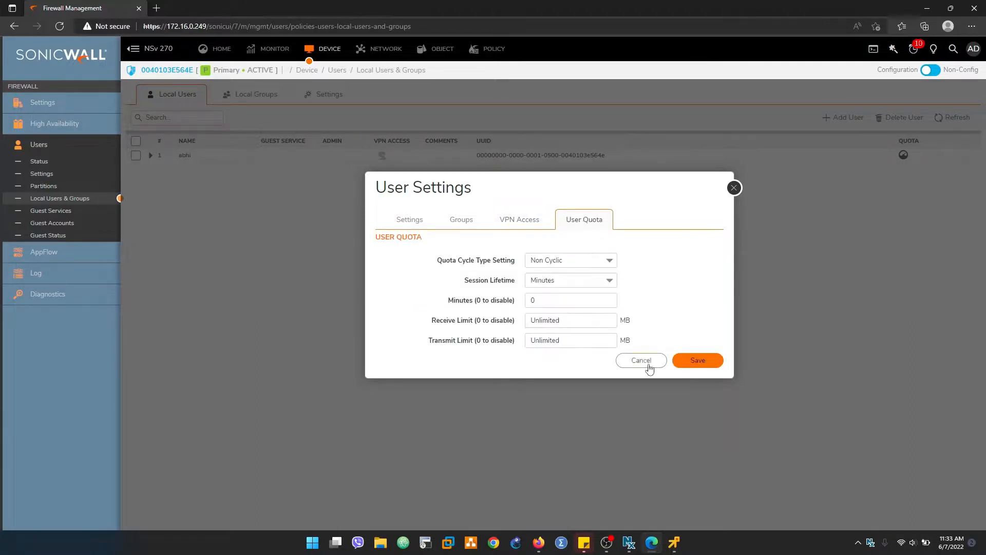
click(527, 220)
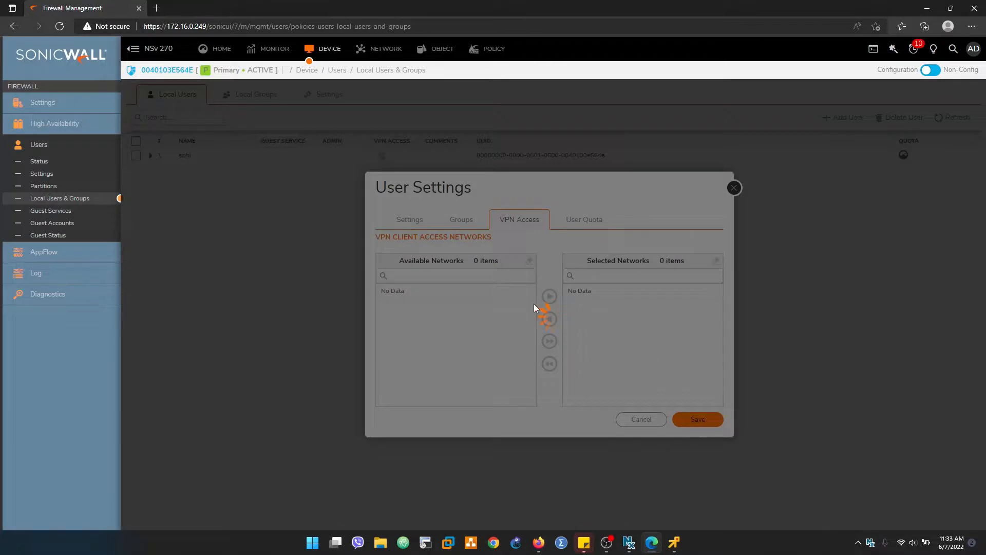
drag(535, 306, 575, 300)
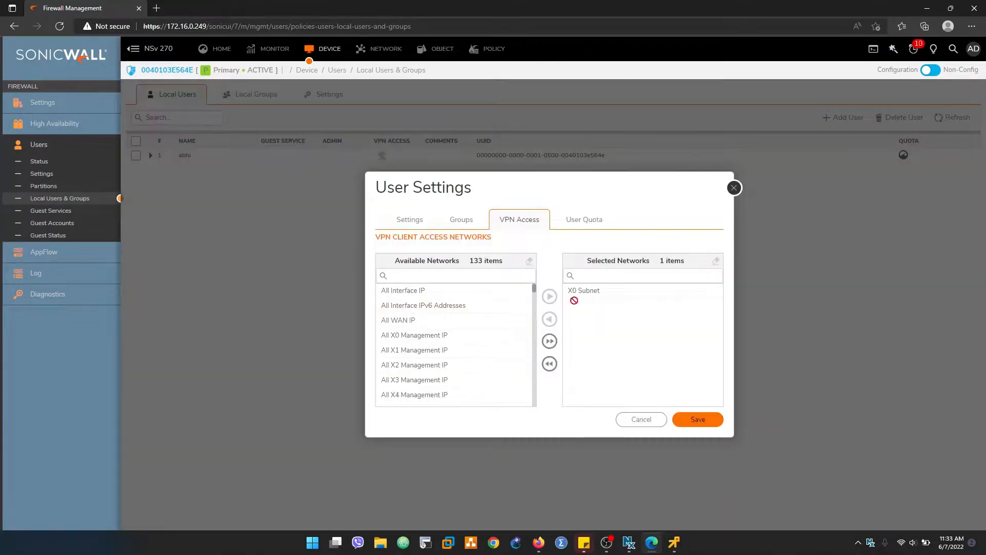
click(701, 426)
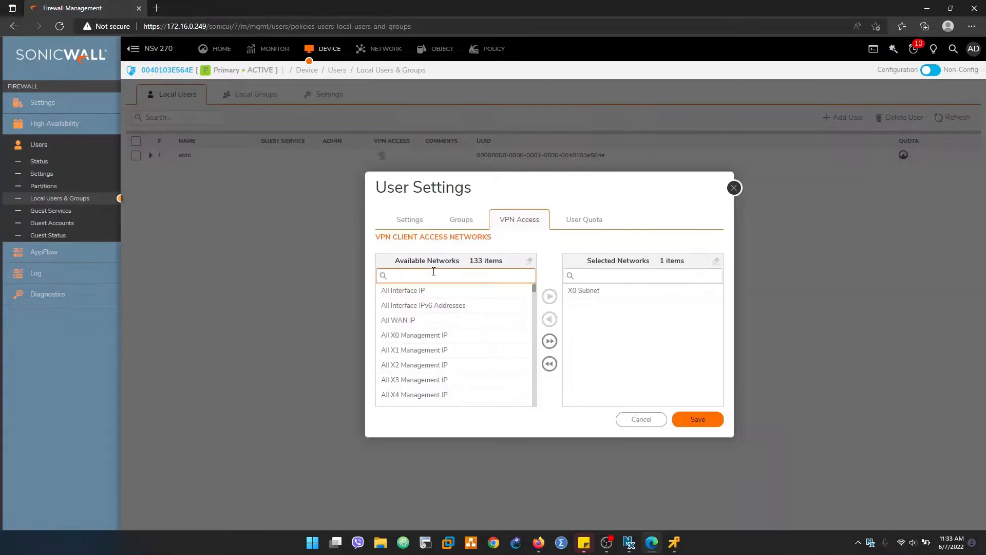
click(694, 416)
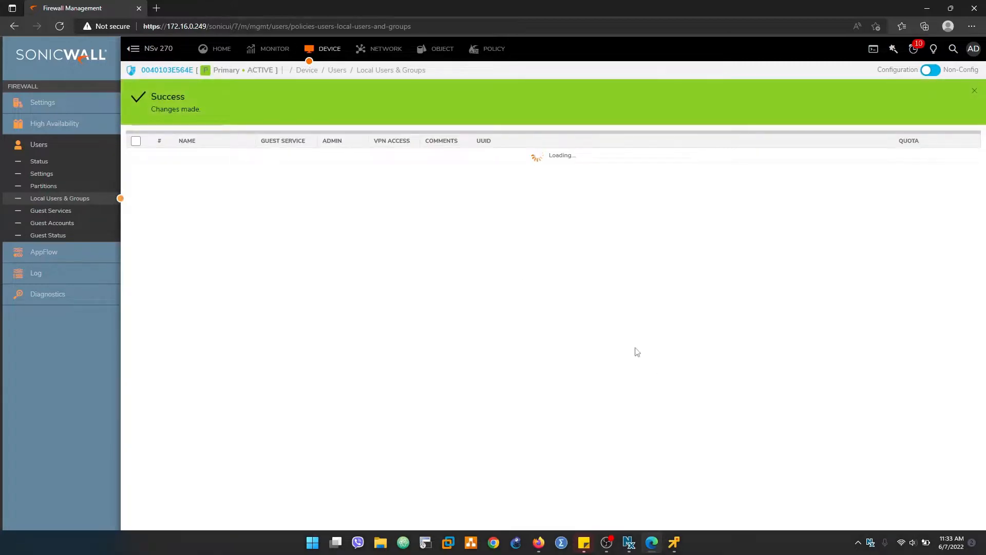
Step: On the test PC, stop the traceroute, then rerun and stop the continuous ping to 10.10.10.20
click(675, 541)
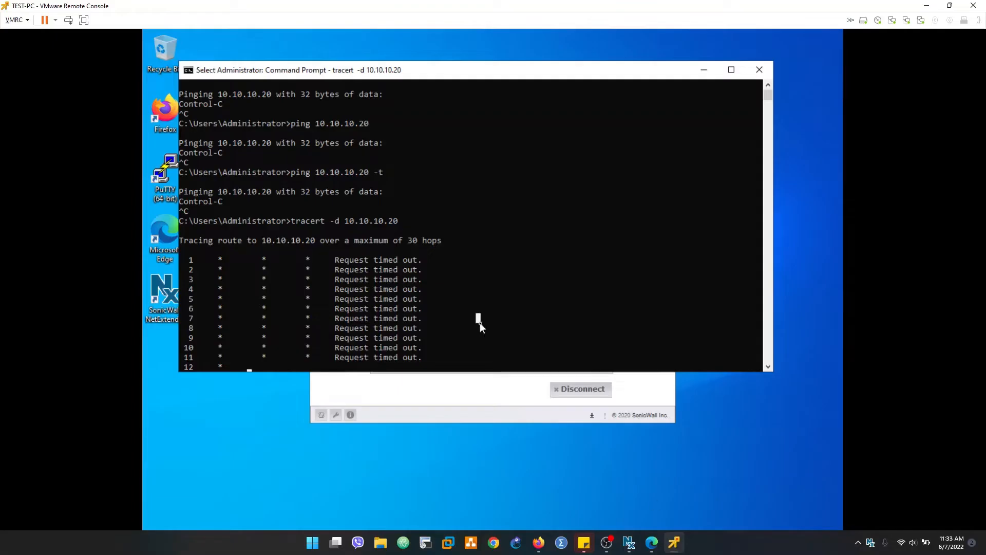
key(ctrl+c)
key(ctrl+c)
key(Return)
key(Return)
key(Return)
key(Return)
key(Return)
key(Up)
key(Up)
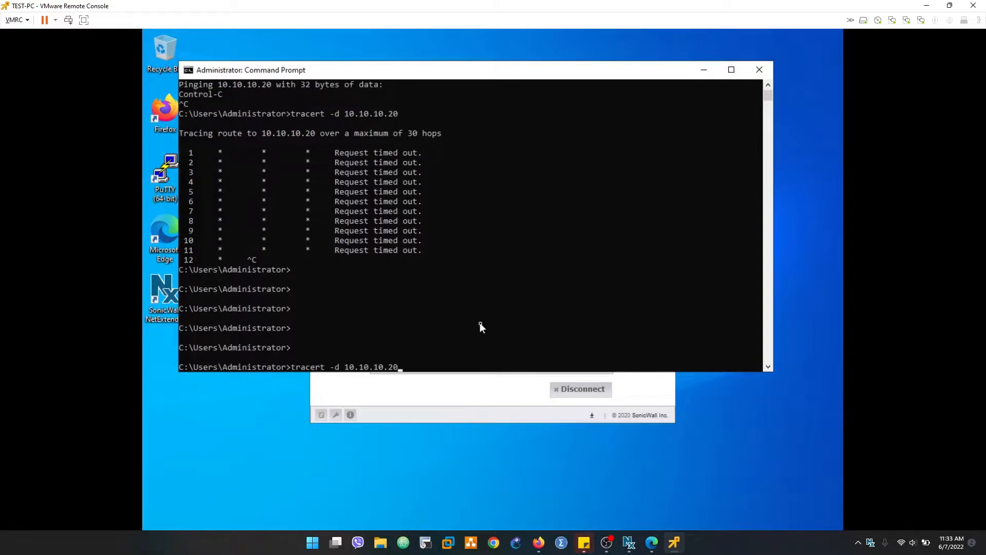
key(Return)
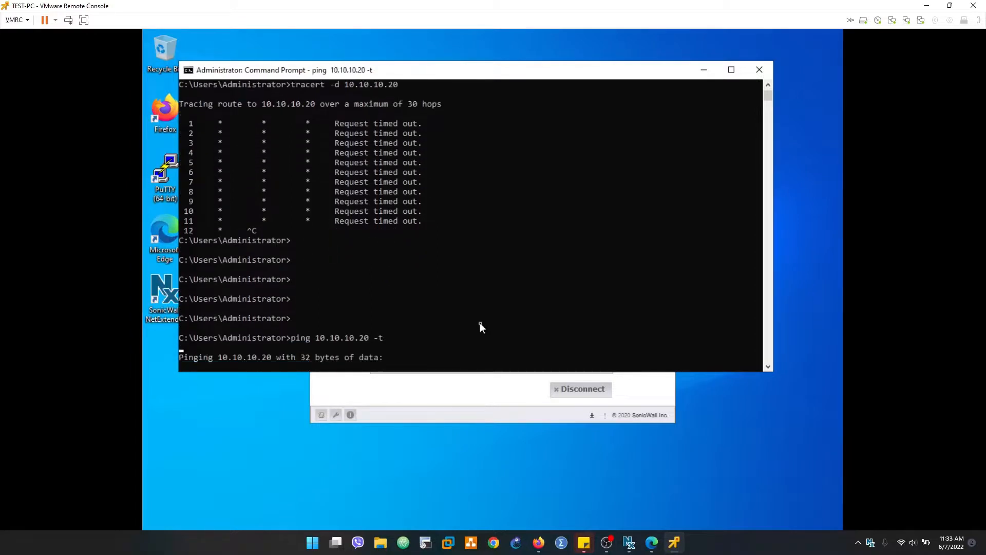
key(ctrl+c)
Step: Disconnect NetExtender and reconnect to 172.16.0.249:2927 with the VPN user's credentials, accepting the certificate
click(456, 396)
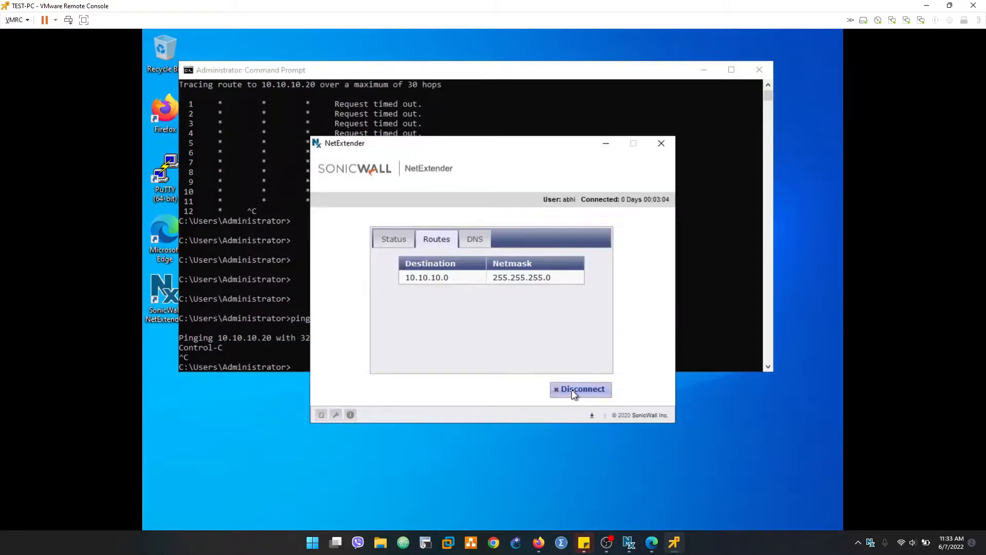
click(574, 394)
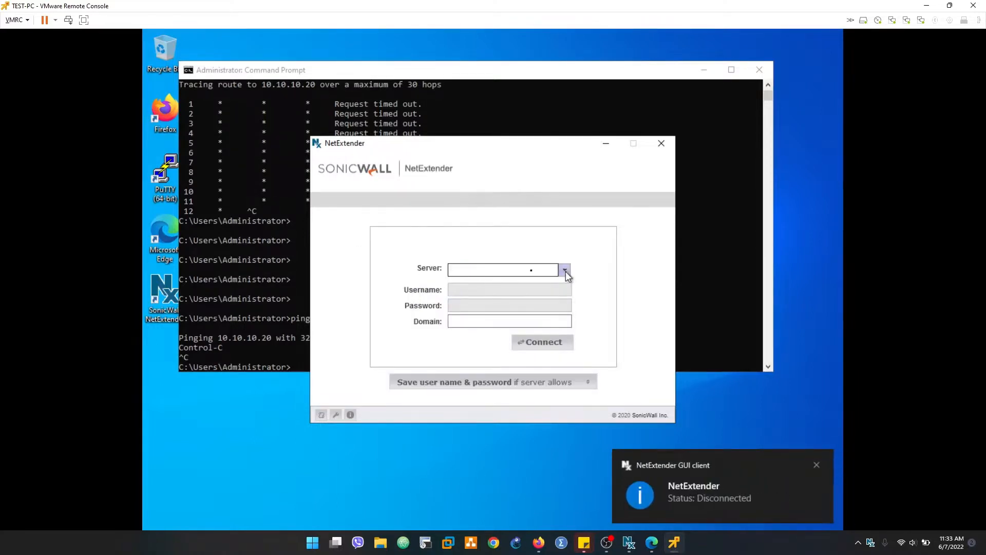
text(1)
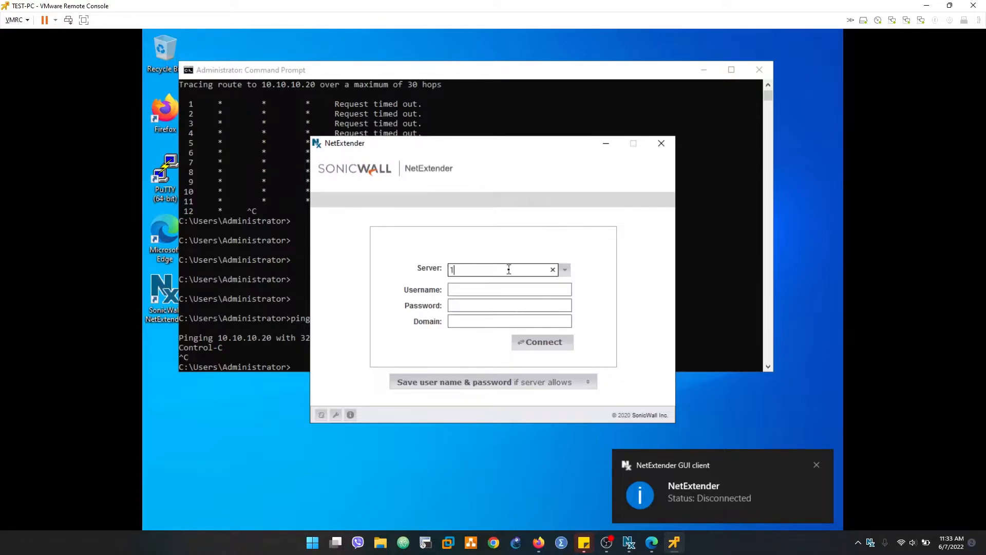
text(72.16.0.249:2927)
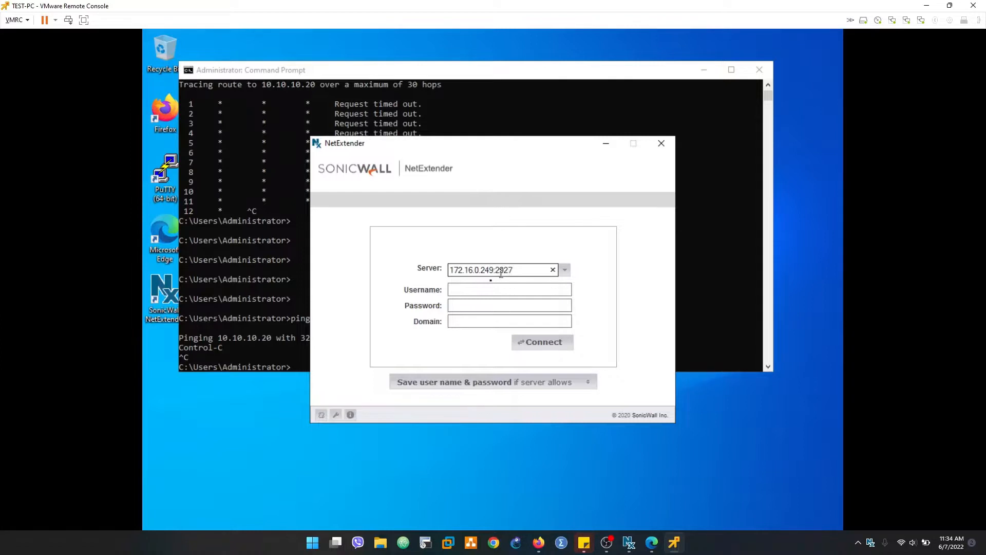
click(483, 289)
text(abh)
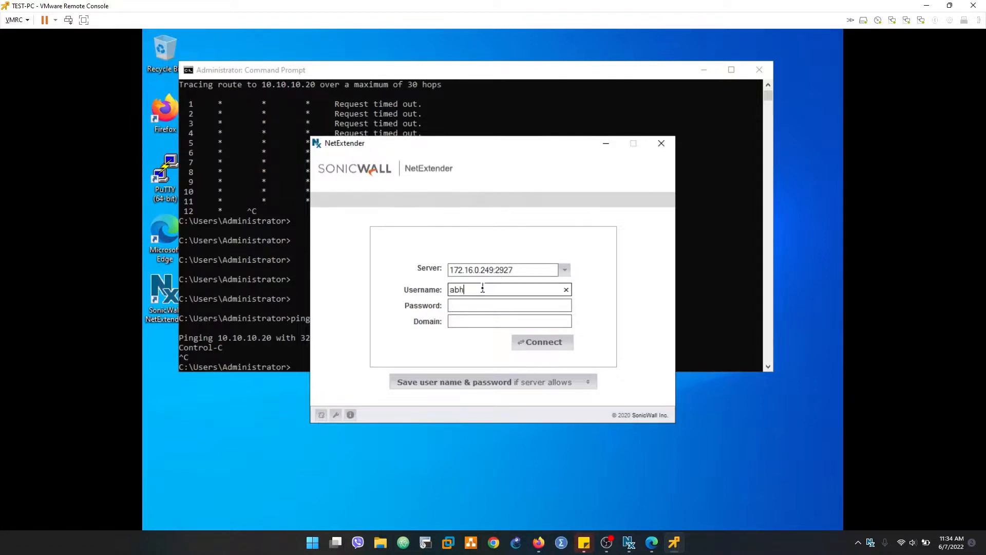
text(i)
key(Tab)
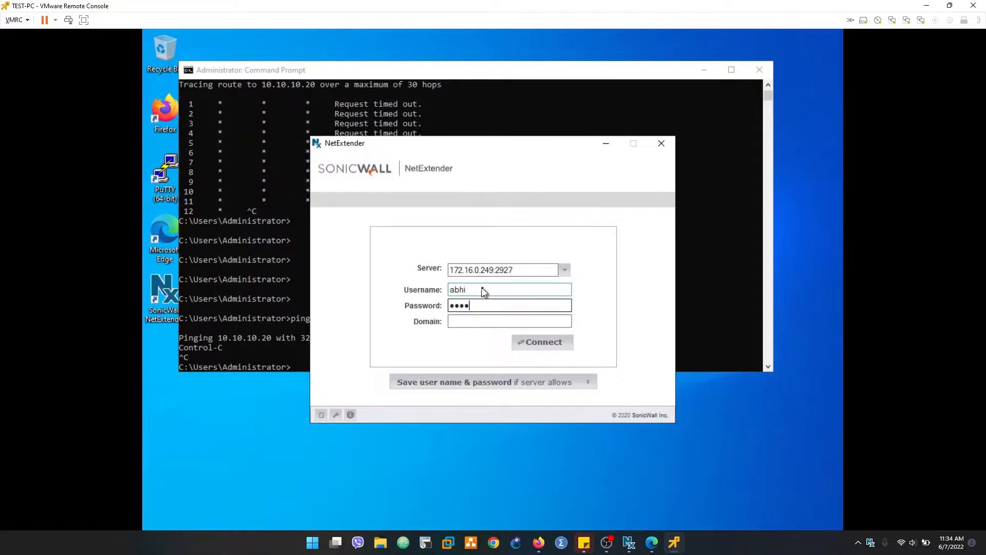
key(Tab)
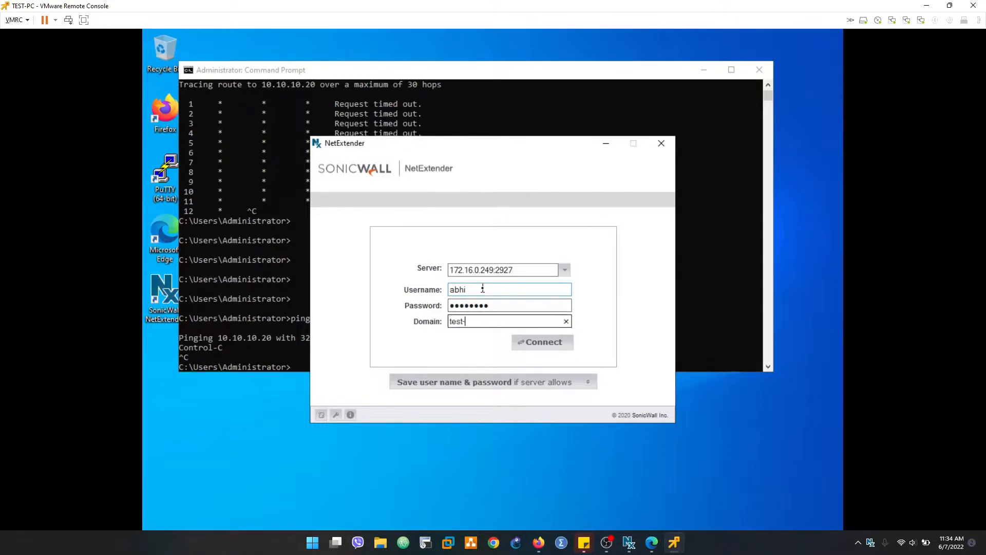
click(538, 343)
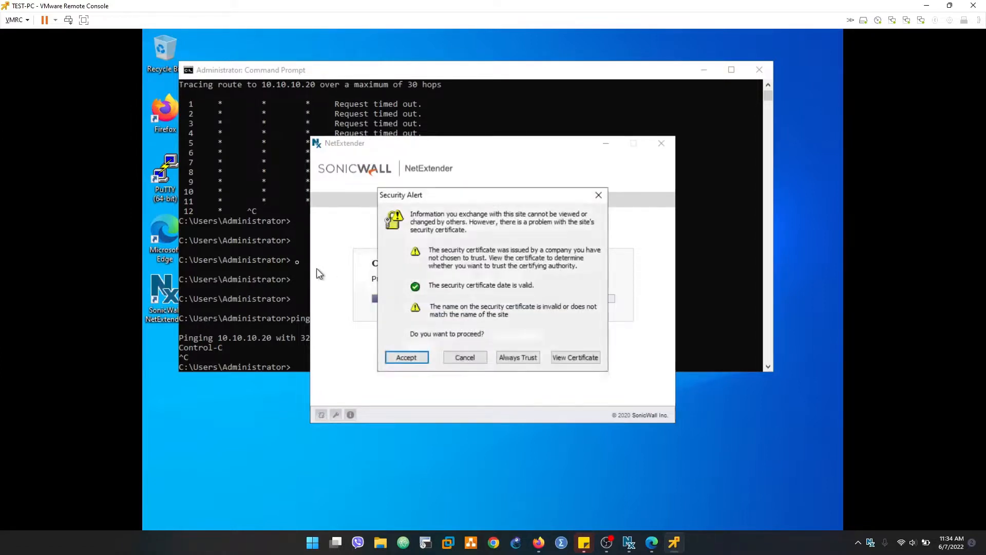
click(406, 358)
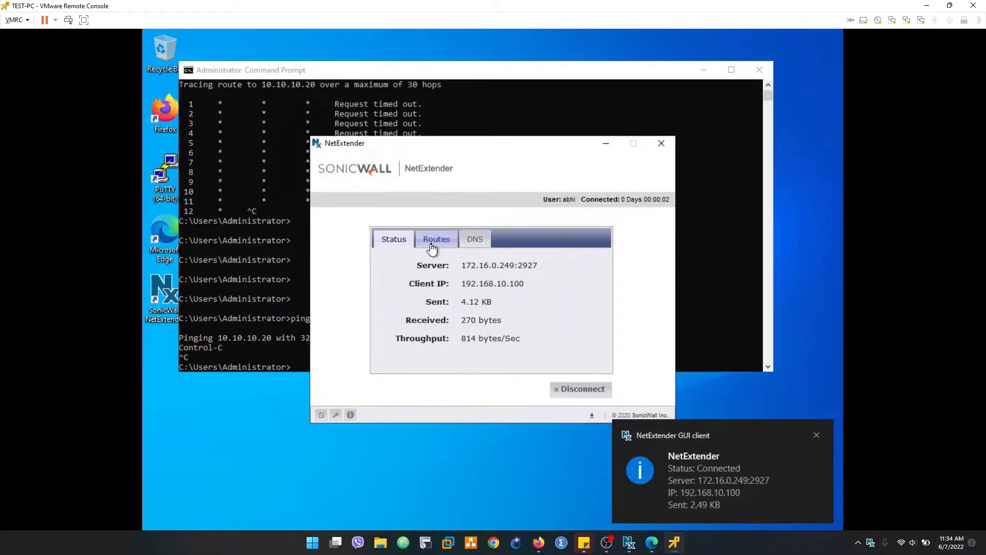
Step: Check the VPN routes, then rerun ping 10.10.10.20 -t and stop it, showing 0% loss
click(434, 242)
click(267, 258)
key(Up)
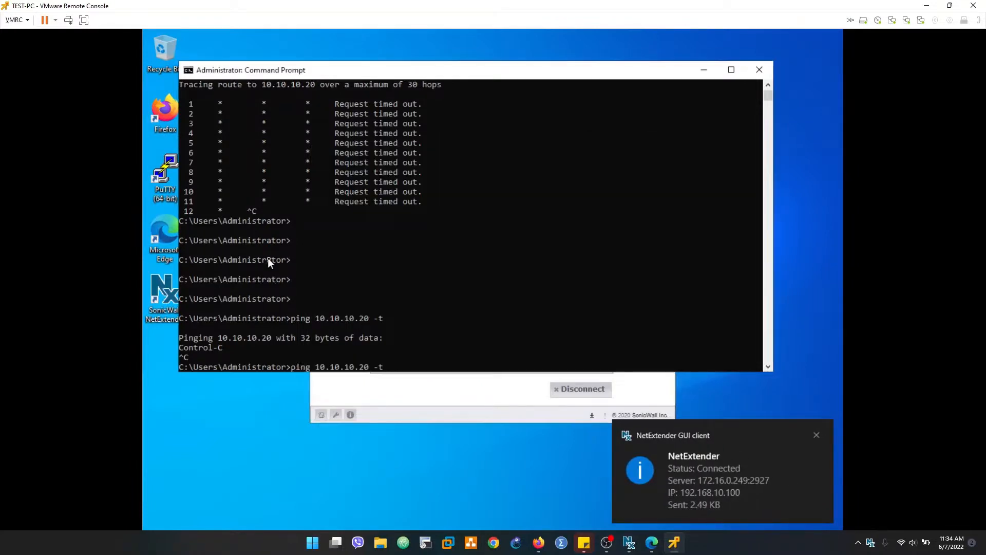
key(Return)
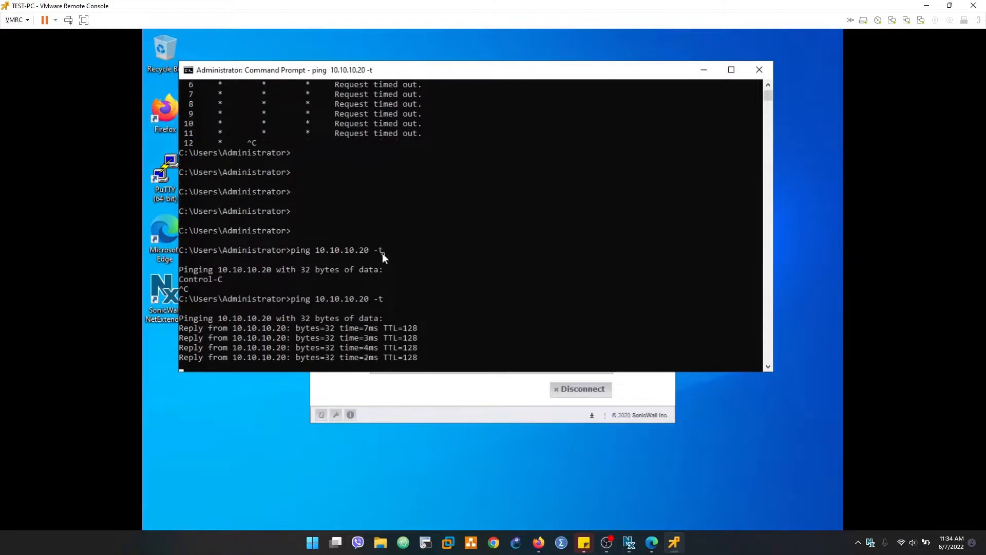
key(ctrl+c)
Step: Bring up the host's firewall management window, then hide the host browser to show the test PC
mouse_move(539, 542)
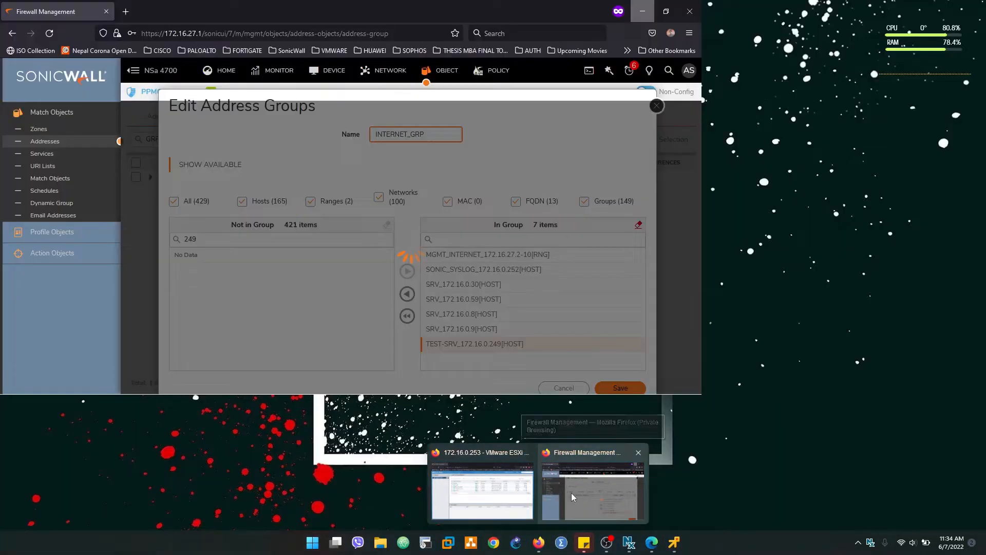
click(572, 492)
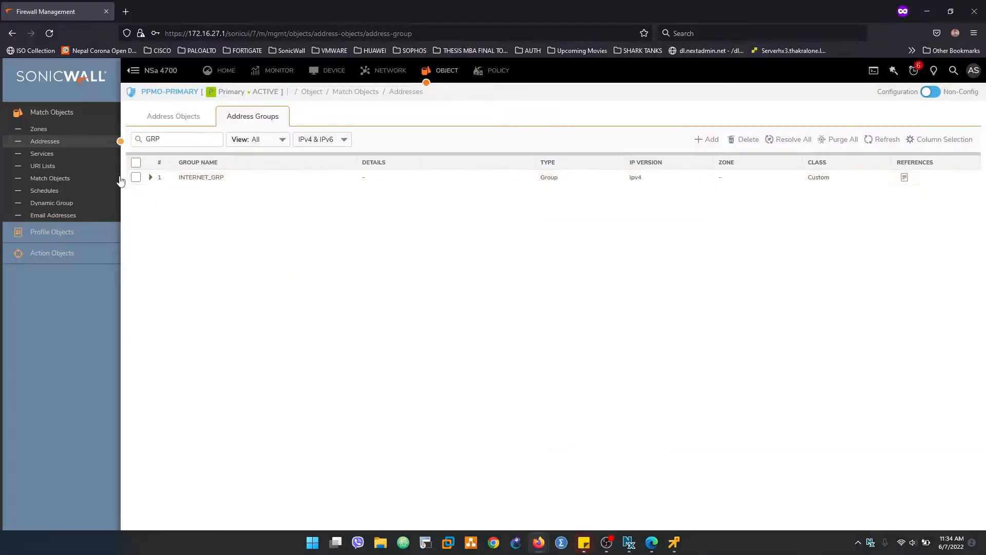
click(927, 11)
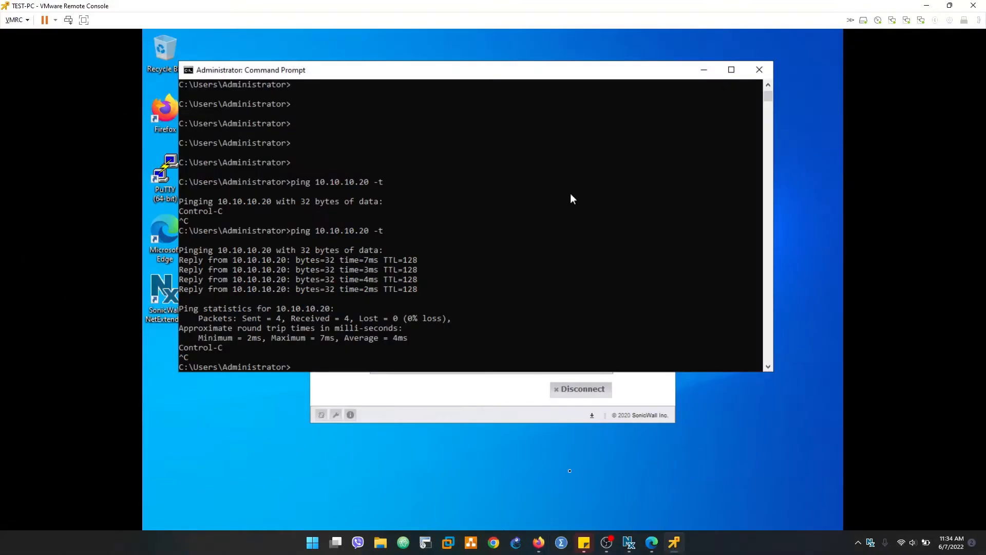
mouse_move(524, 548)
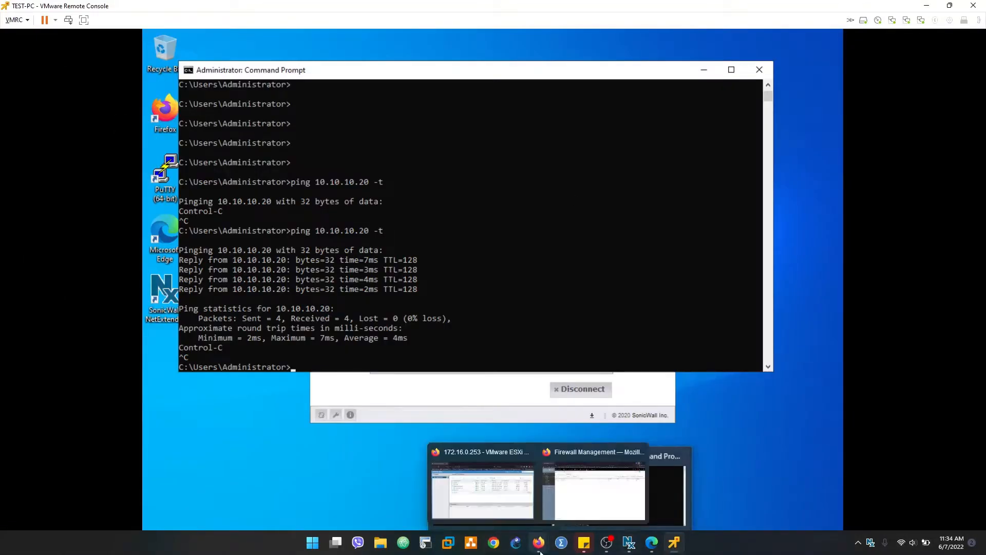
click(653, 545)
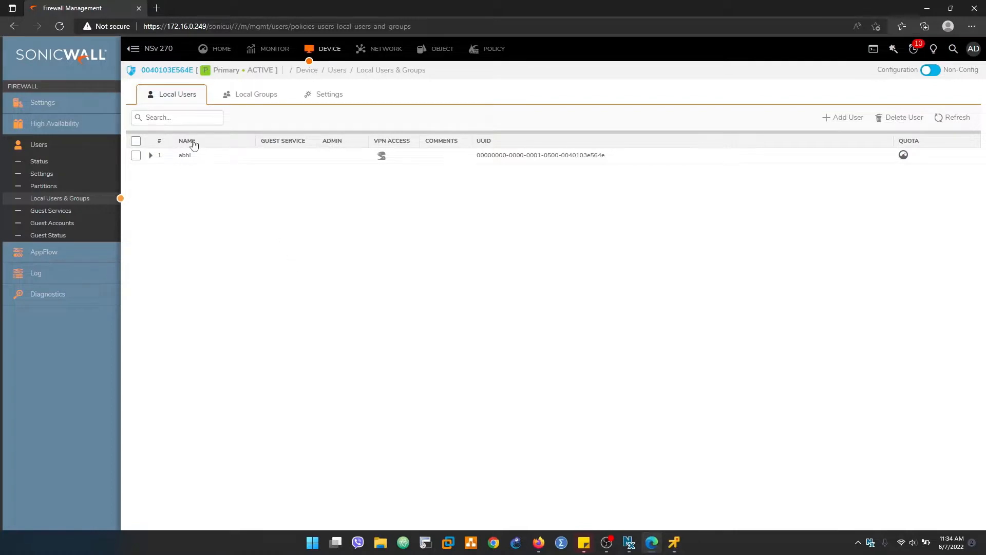
click(151, 155)
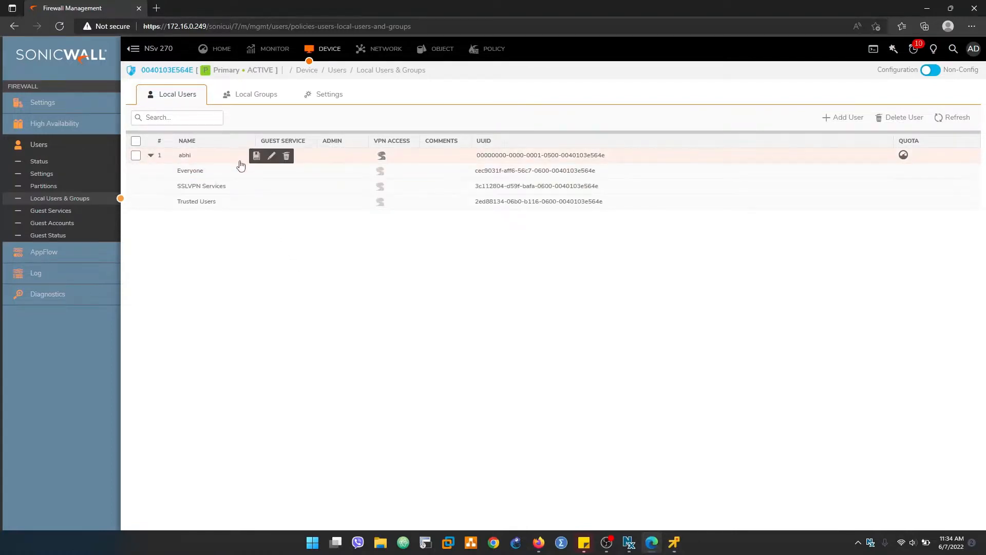
click(271, 156)
click(467, 221)
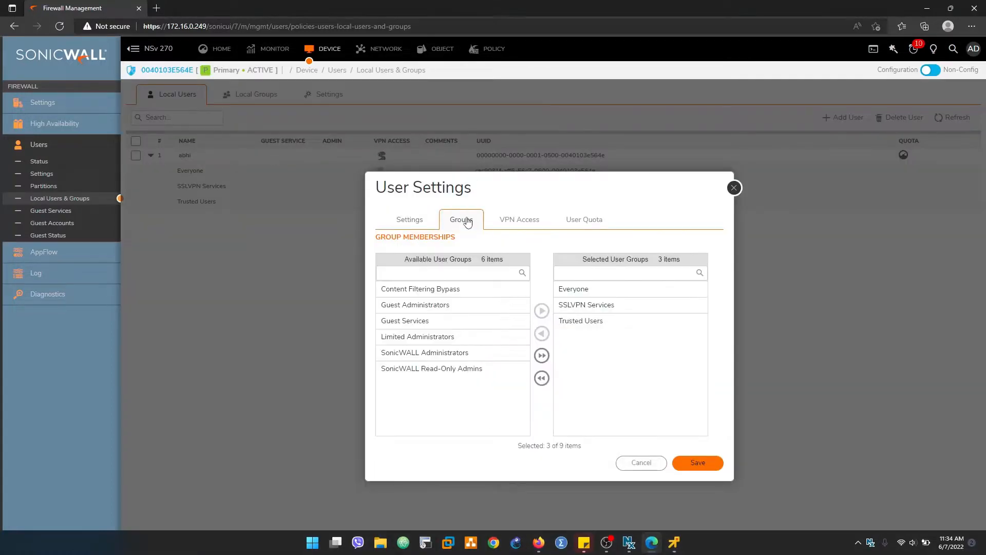
click(514, 222)
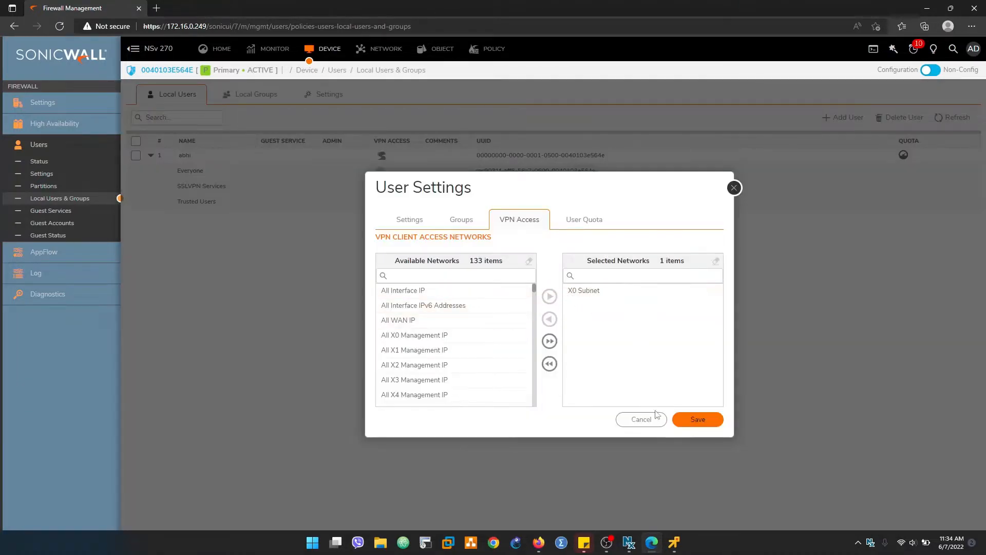
click(640, 419)
click(675, 550)
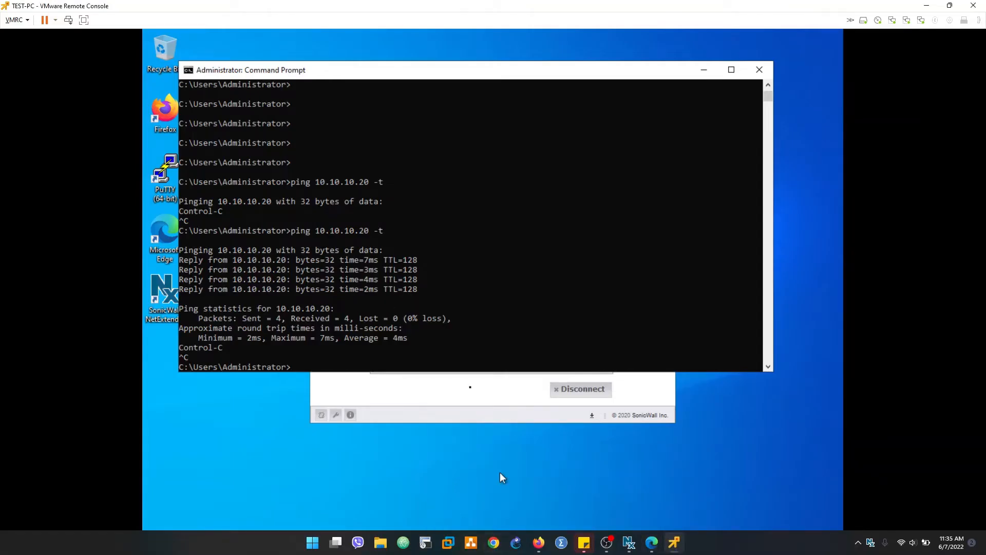
Step: Launch Microsoft Edge on the test PC by searching 'edge' in the Start menu
click(263, 383)
key(super)
key(super)
click(247, 427)
key(super)
text(edge)
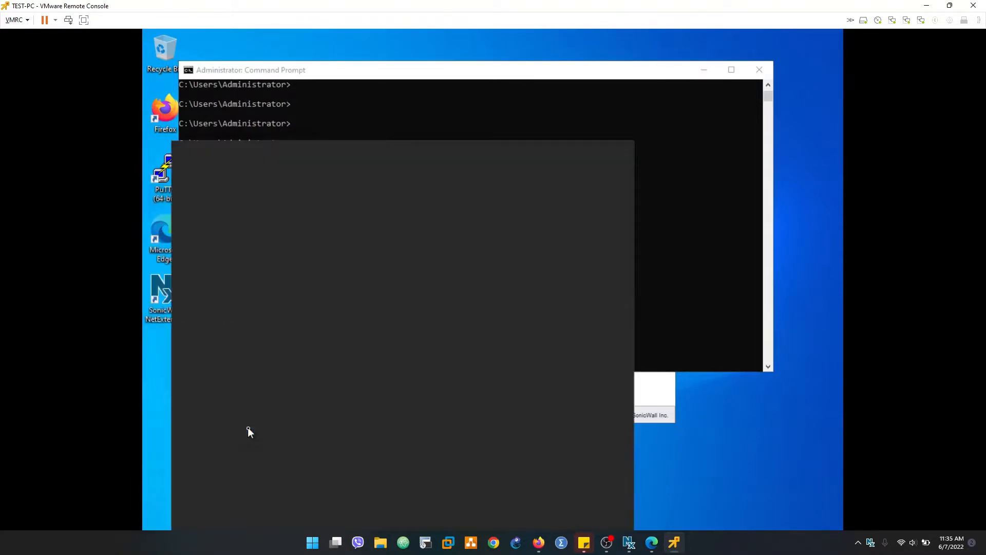
key(Return)
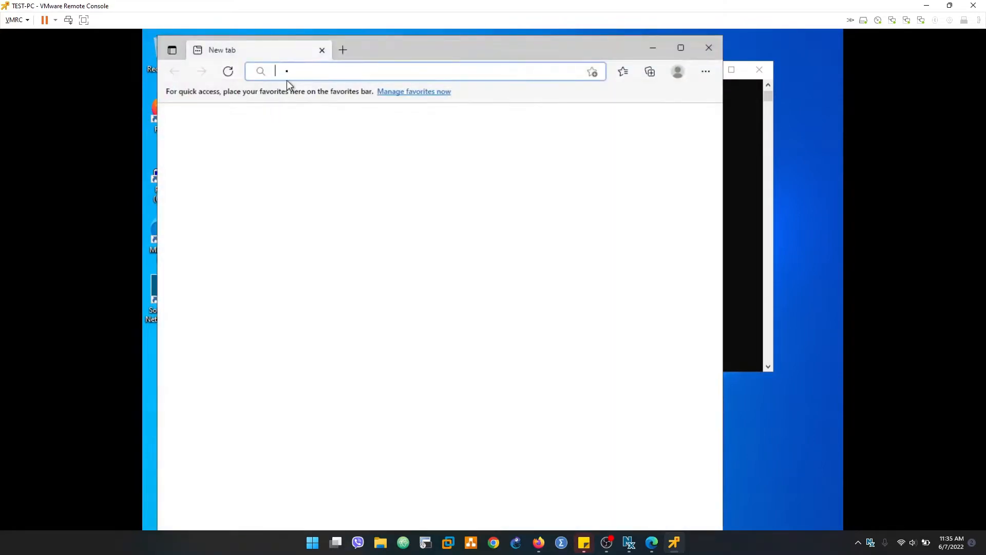
click(287, 70)
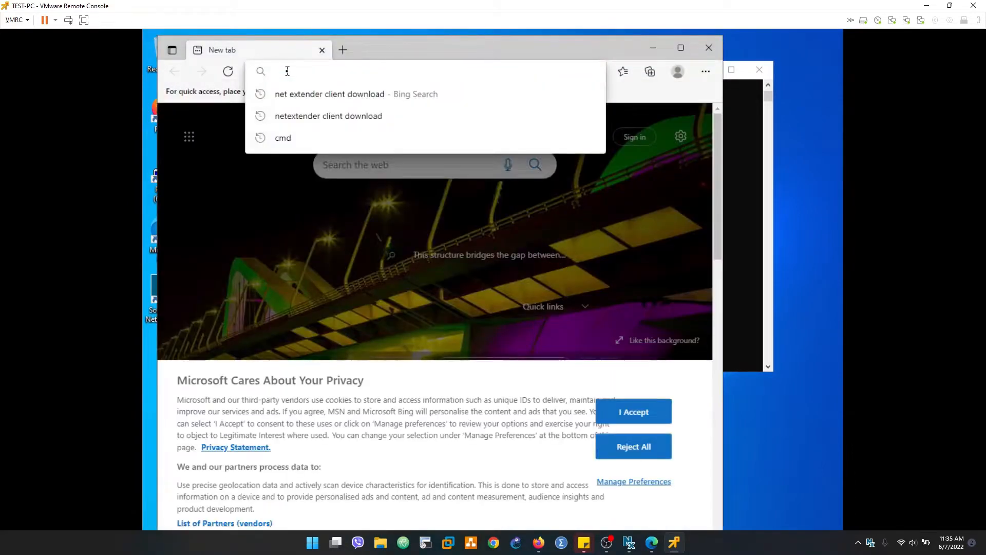
text(https://10.10.10.20)
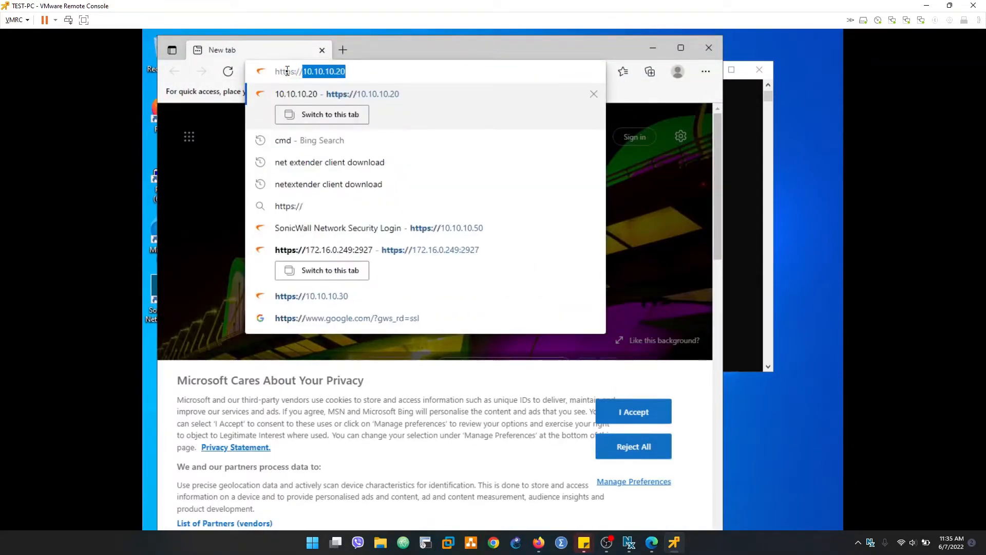
key(Return)
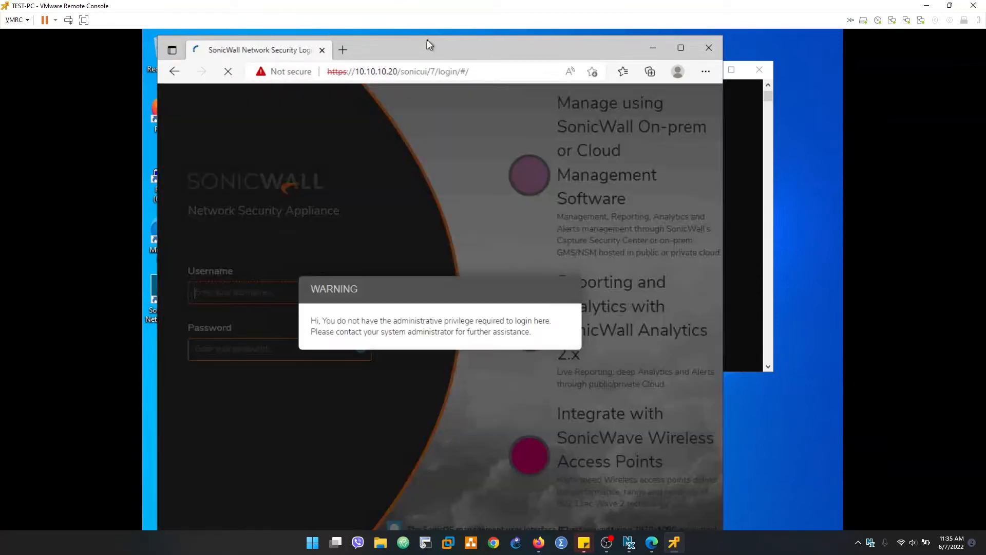
double_click(425, 44)
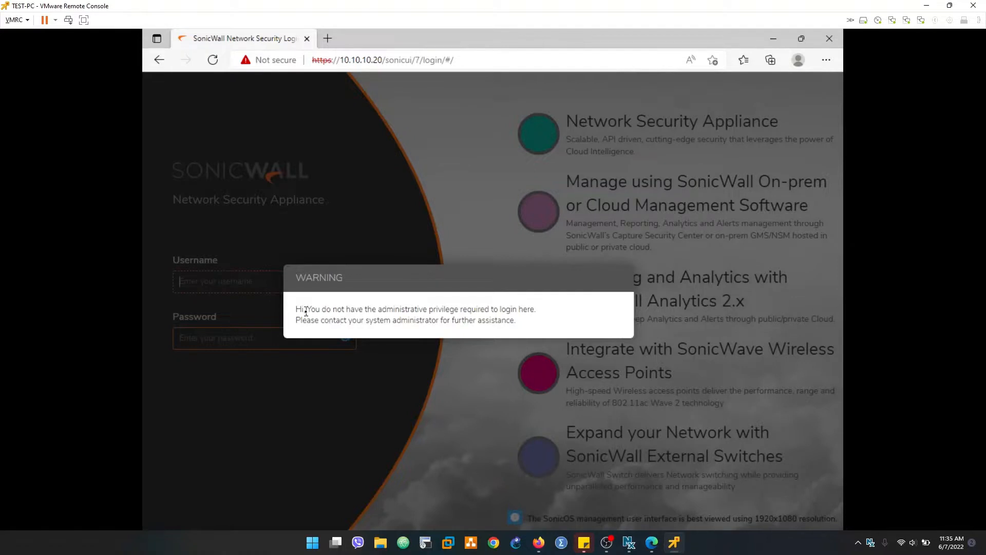
drag(306, 310, 507, 319)
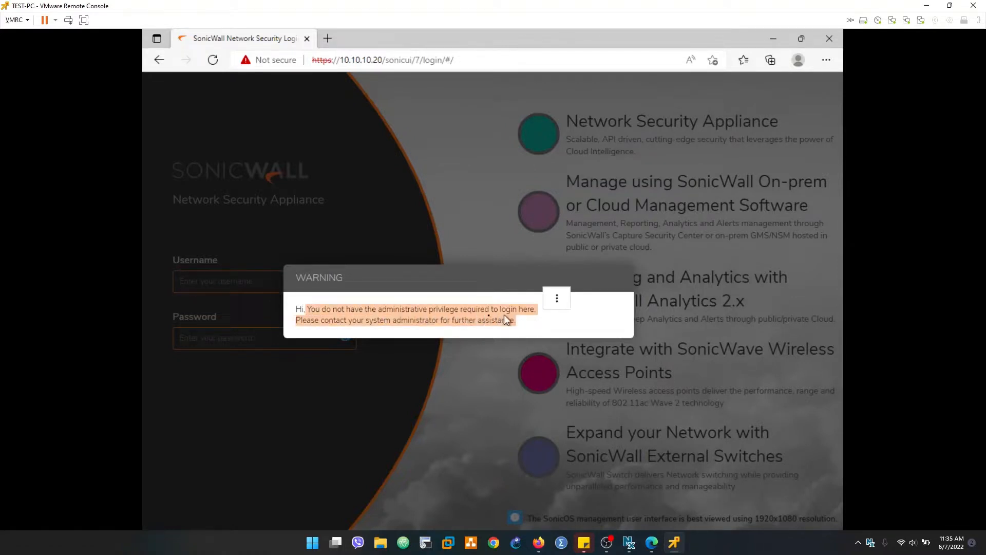
click(408, 332)
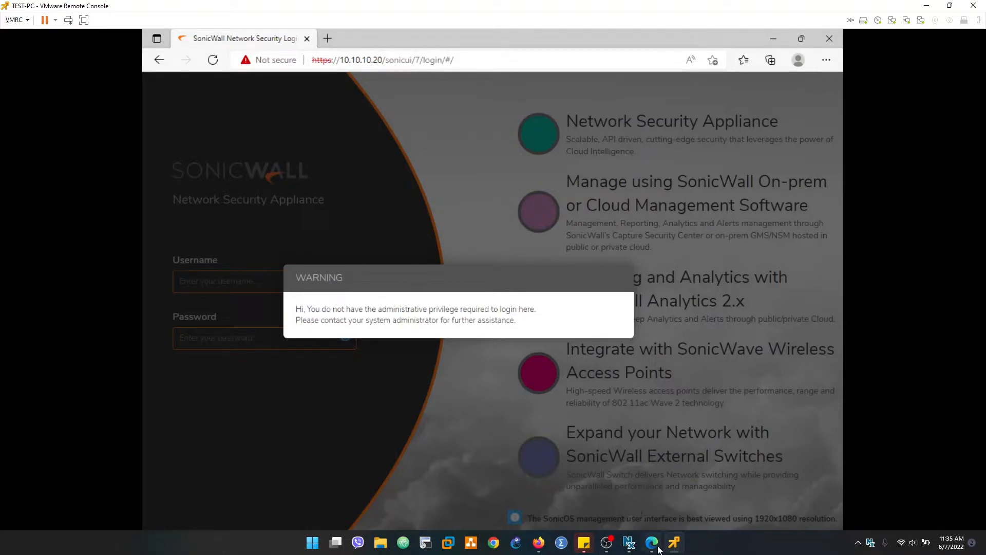
mouse_move(660, 548)
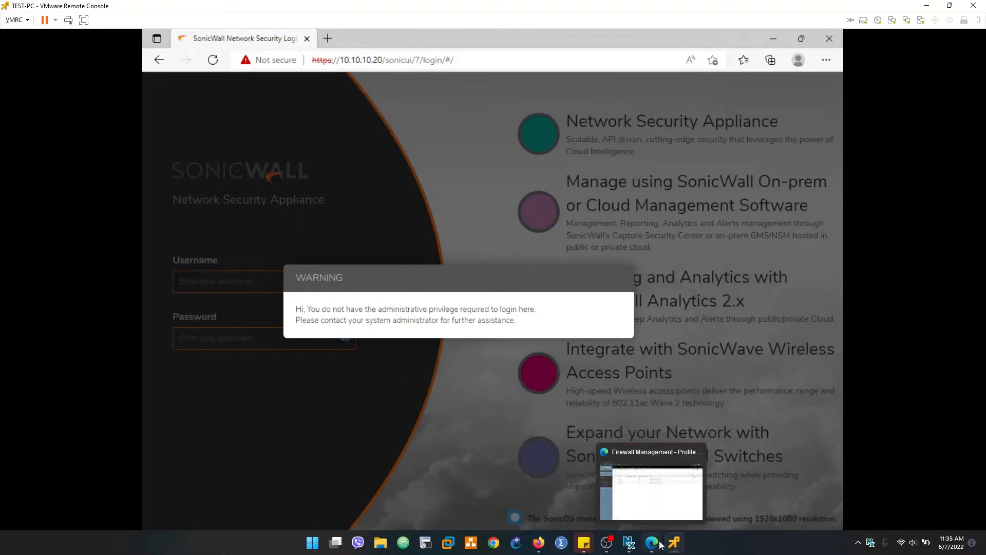
click(661, 546)
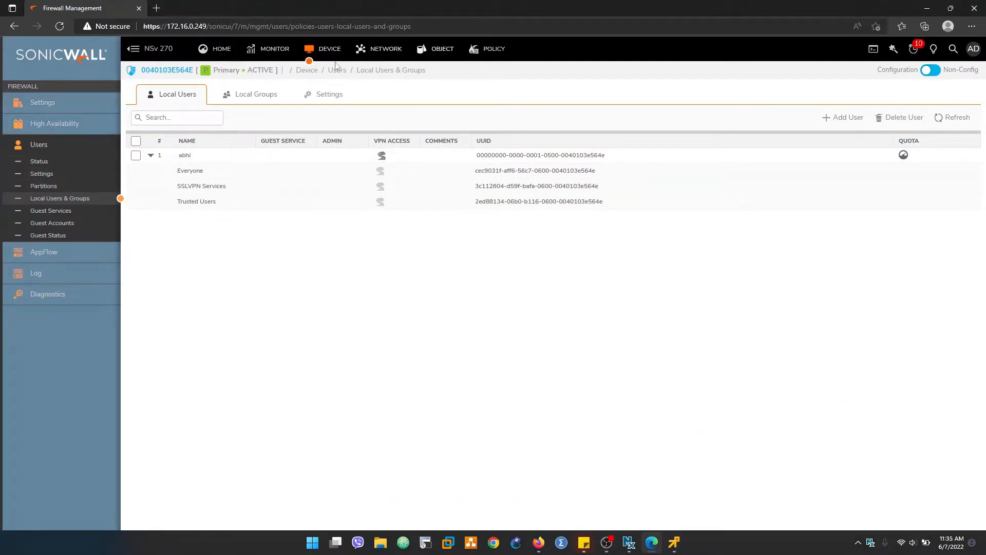
Step: Add the VPN user to the SonicWALL Administrators group, save, and expand its row to confirm membership
click(102, 197)
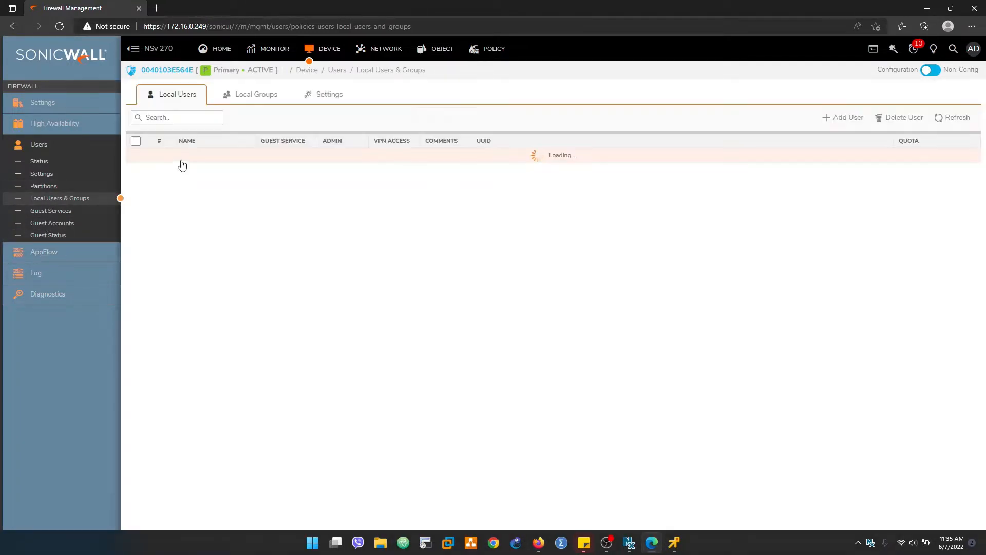
mouse_move(200, 160)
click(233, 157)
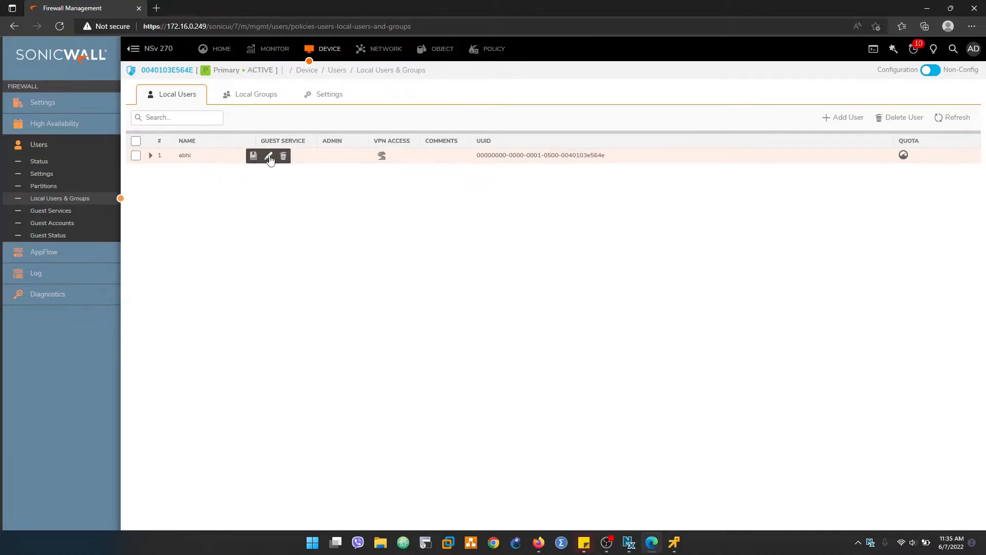
click(477, 224)
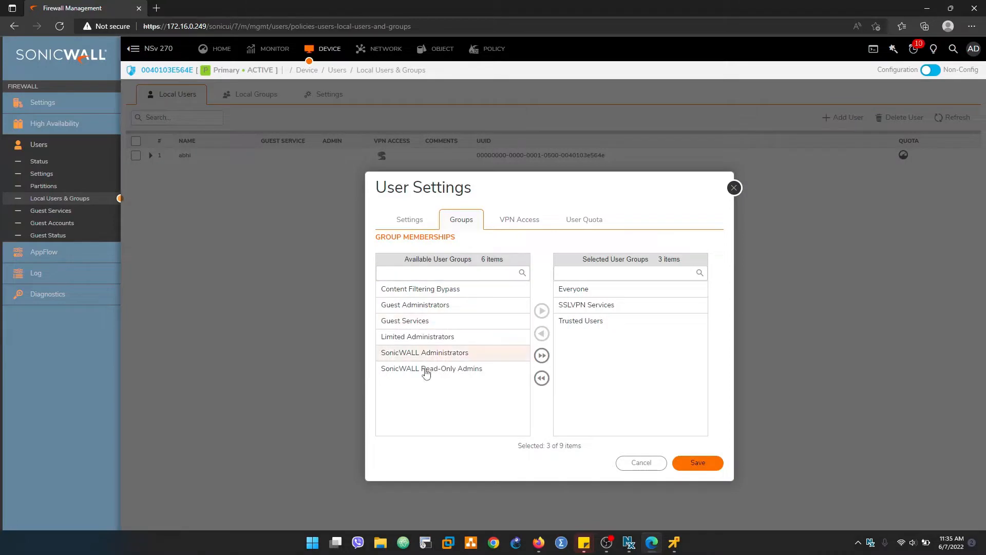
click(444, 354)
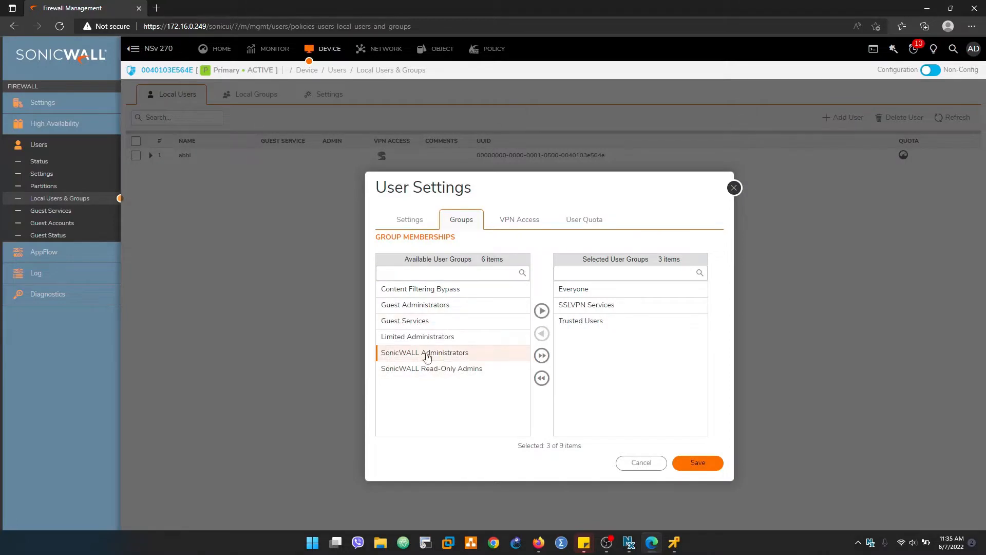
click(541, 310)
click(685, 467)
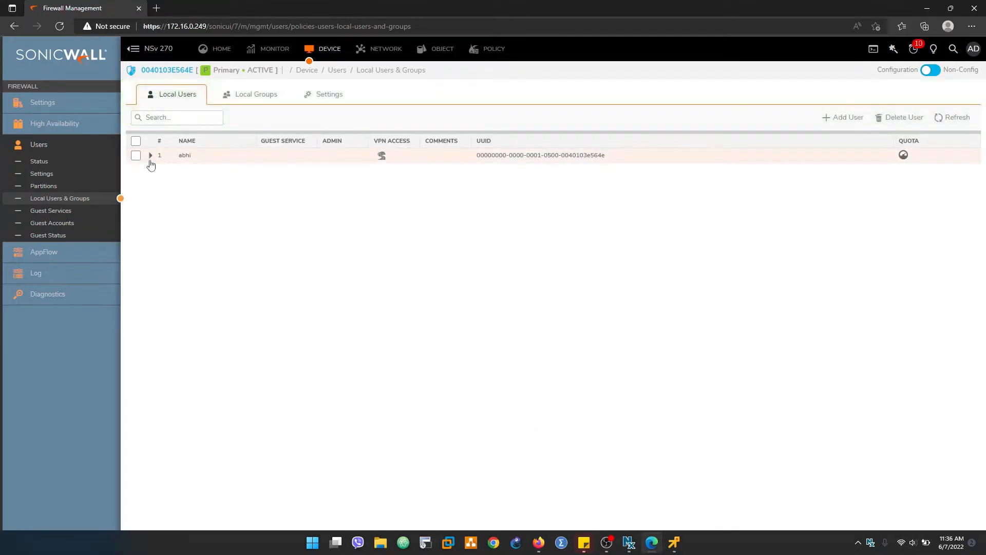
click(150, 155)
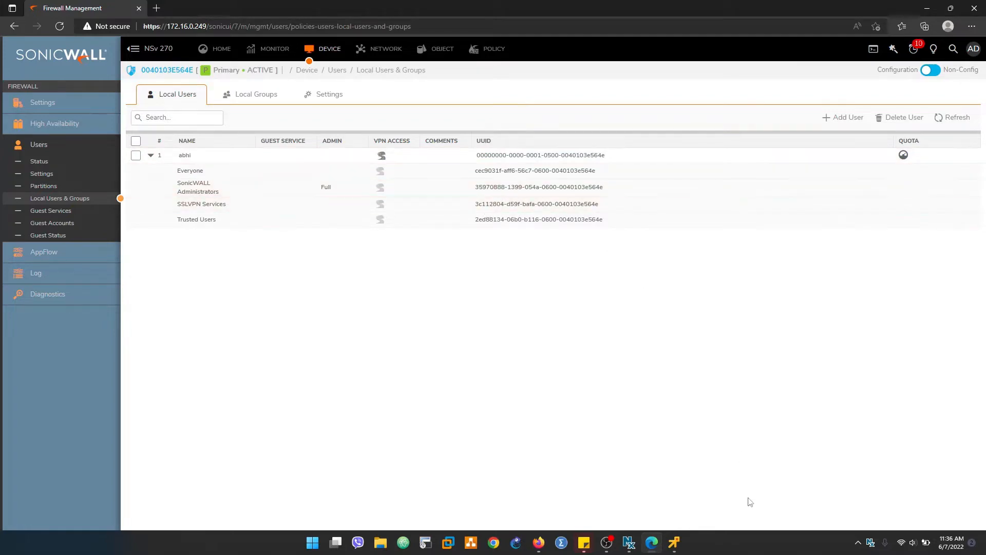
click(676, 543)
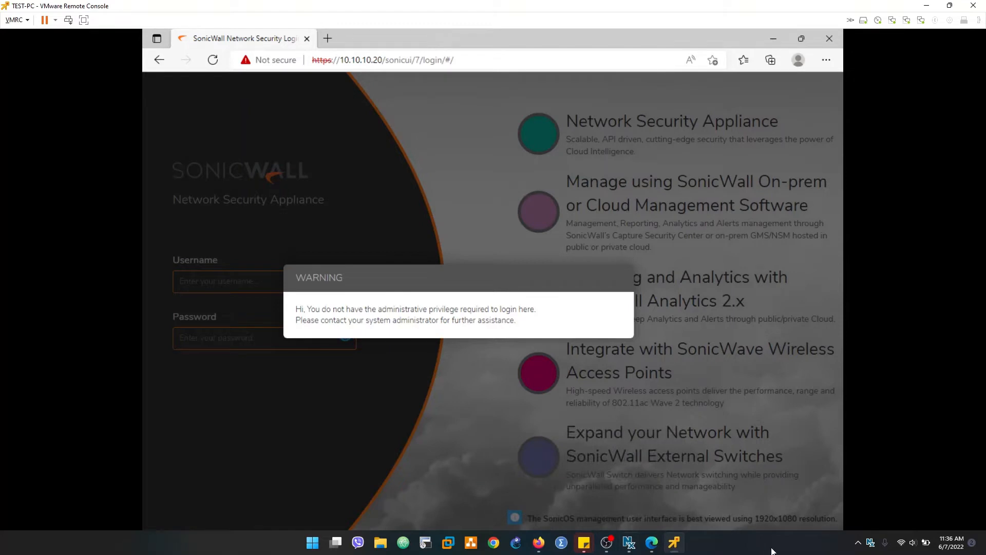
Step: Disconnect the test PC's current NetExtender VPN session
key(super)
key(super)
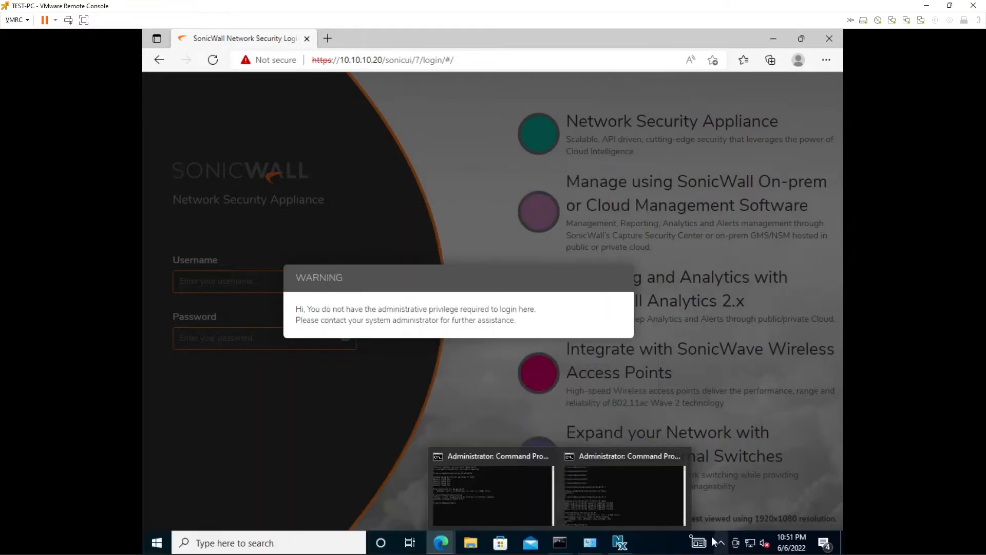
click(620, 543)
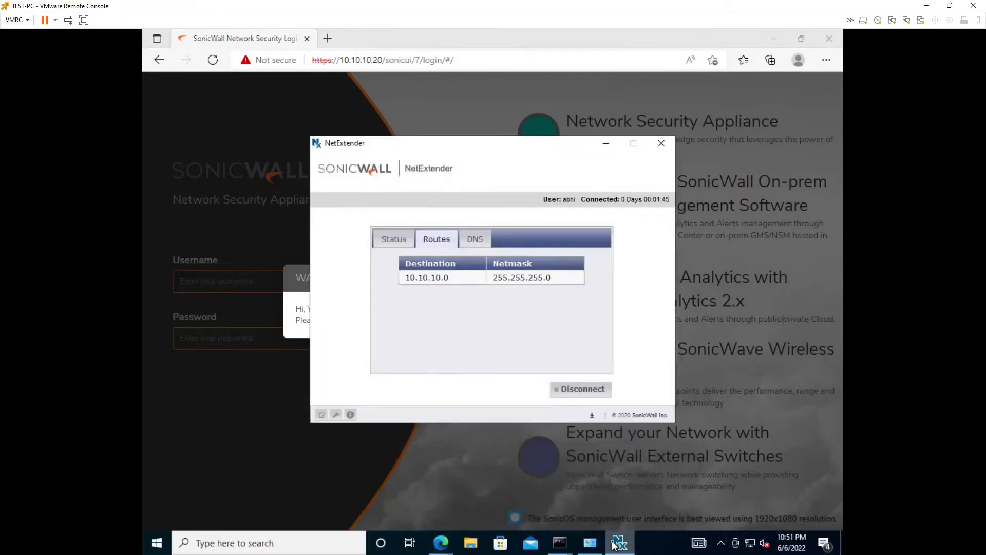
click(569, 394)
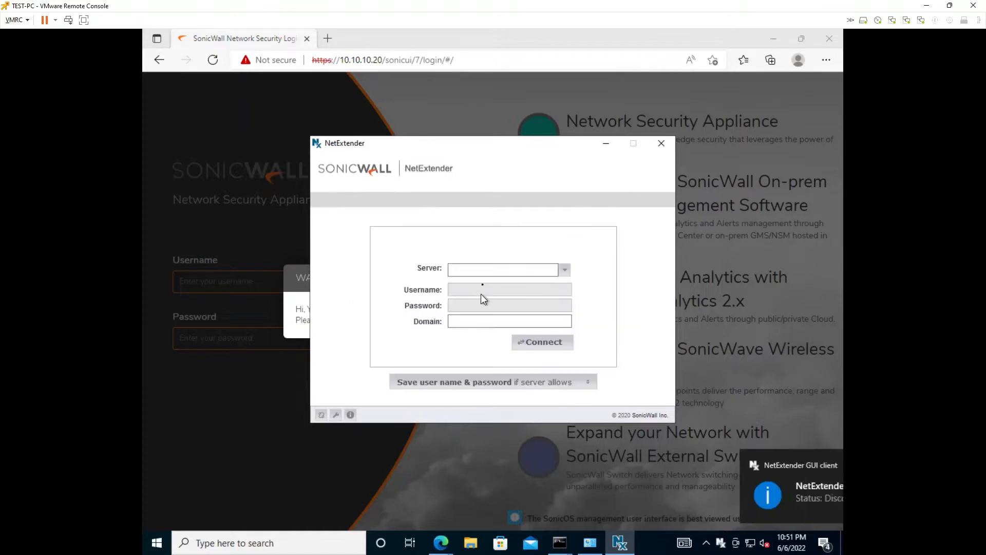
Step: Reconnect NetExtender to 172.16.0.249:2927 as the same user, accept the certificate, and reload 10.10.10.20
click(486, 270)
text(172.16.0.219:2927)
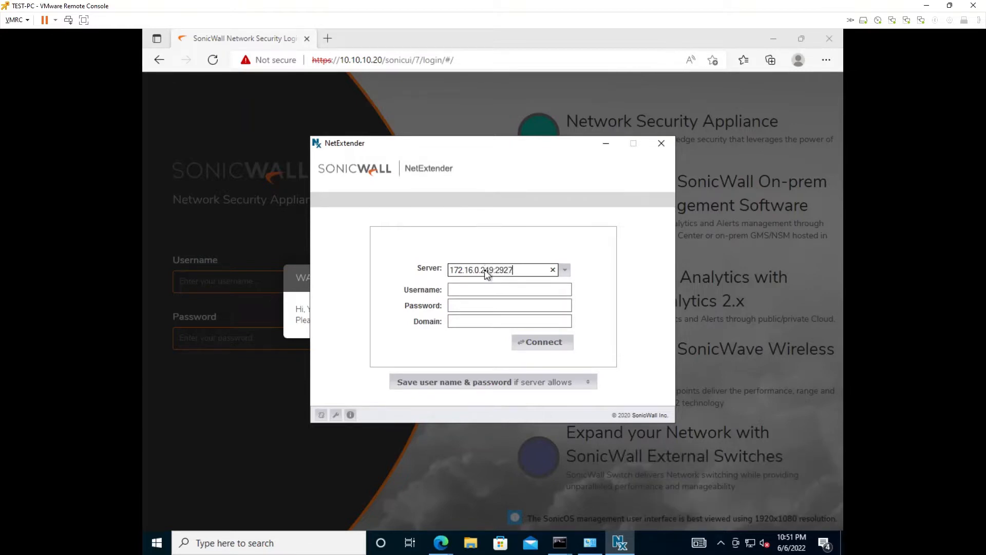
key(Tab)
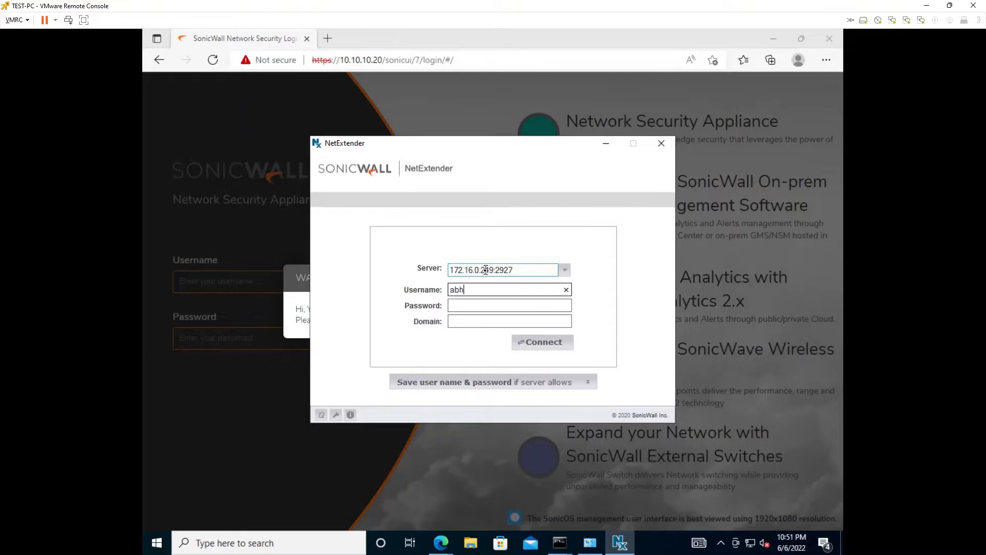
key(Tab)
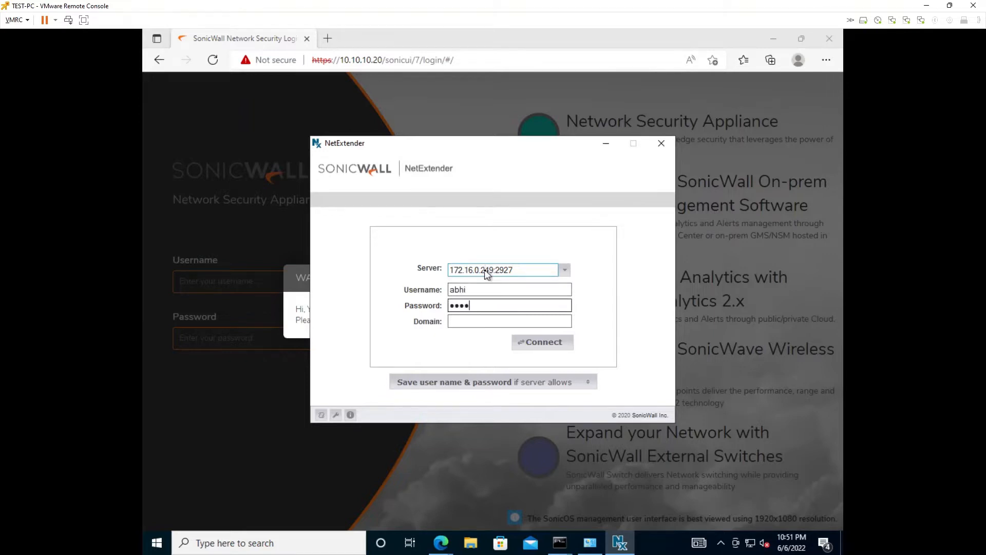
key(Tab)
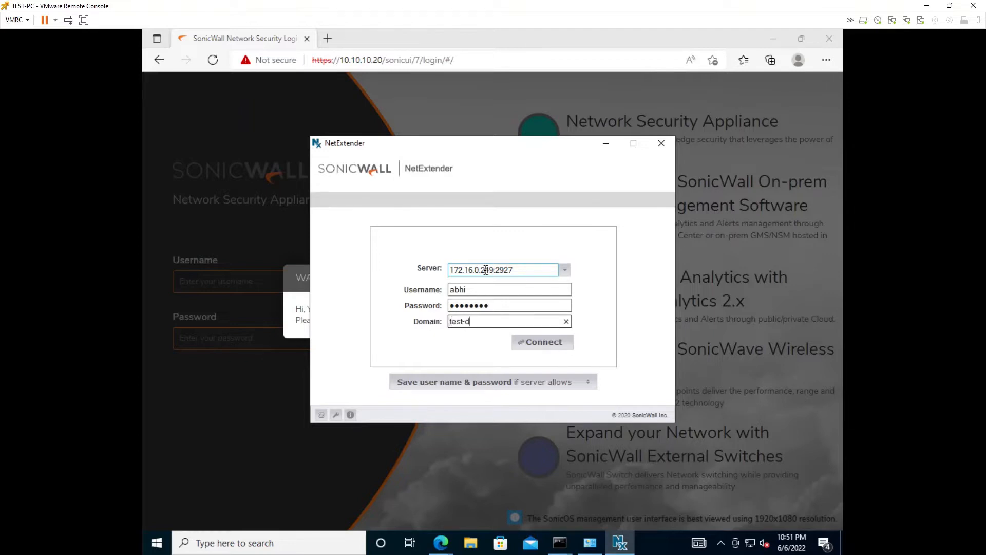
click(537, 342)
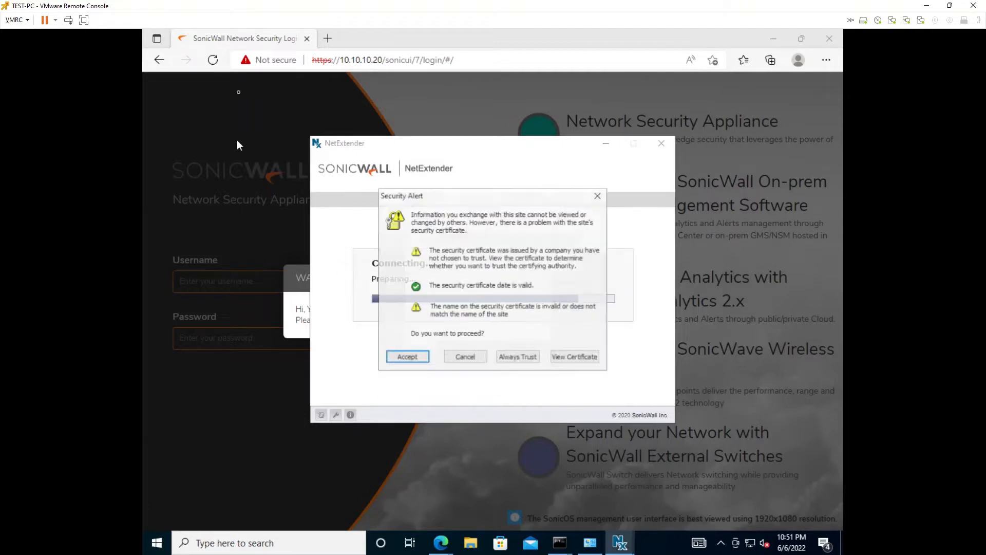
click(407, 358)
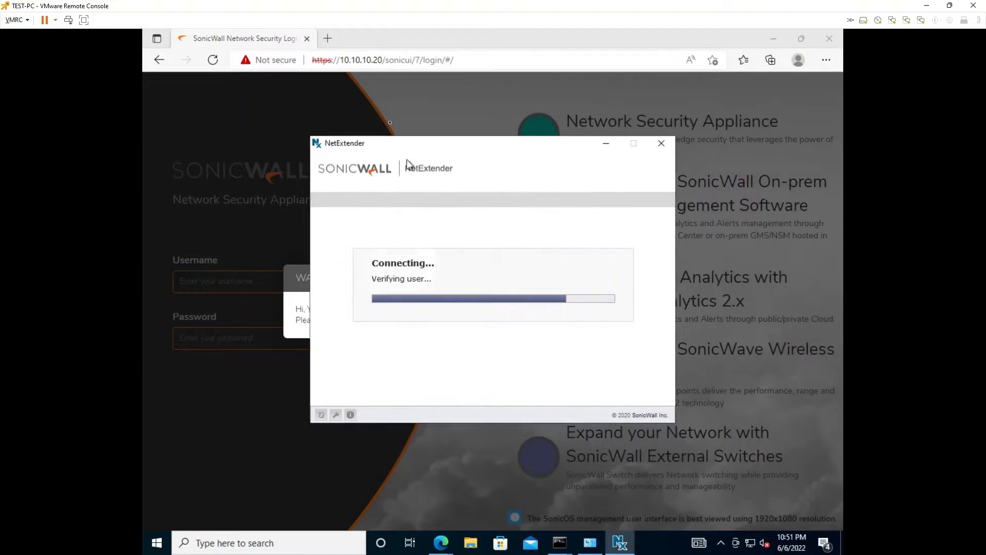
click(383, 65)
key(Return)
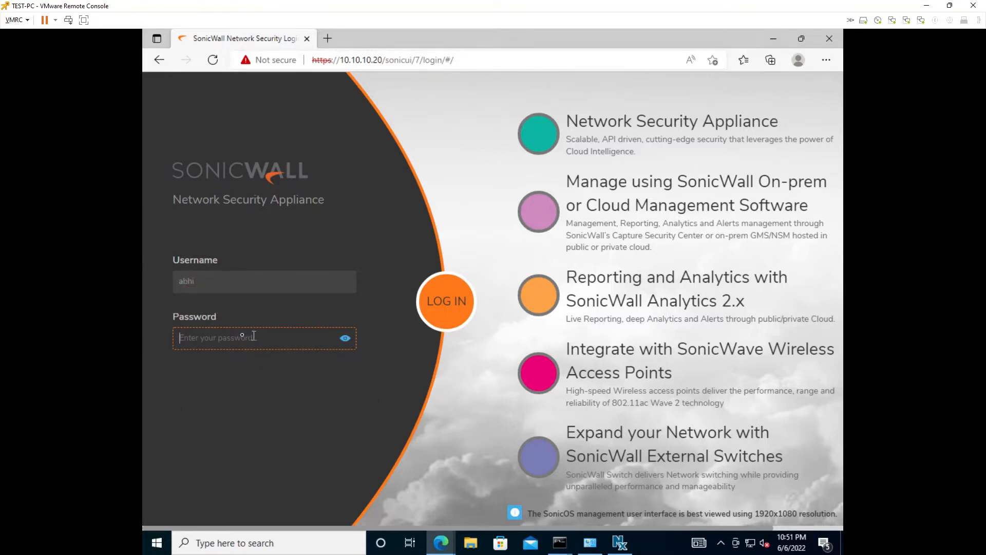
Step: Log in at 10.10.10.20 with the VPN user's password and continue into management in Non-Config mode
text(••)
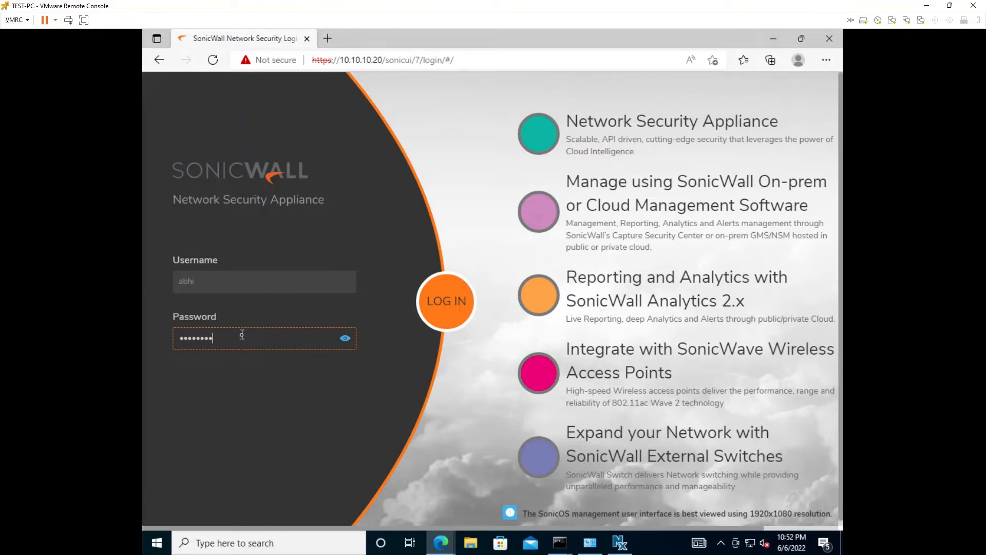
key(Return)
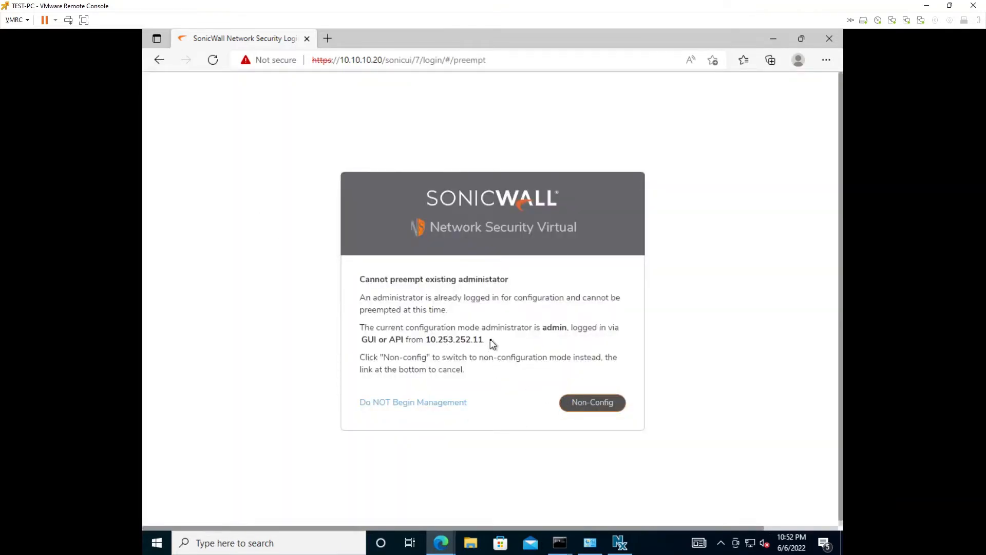
drag(492, 344, 431, 339)
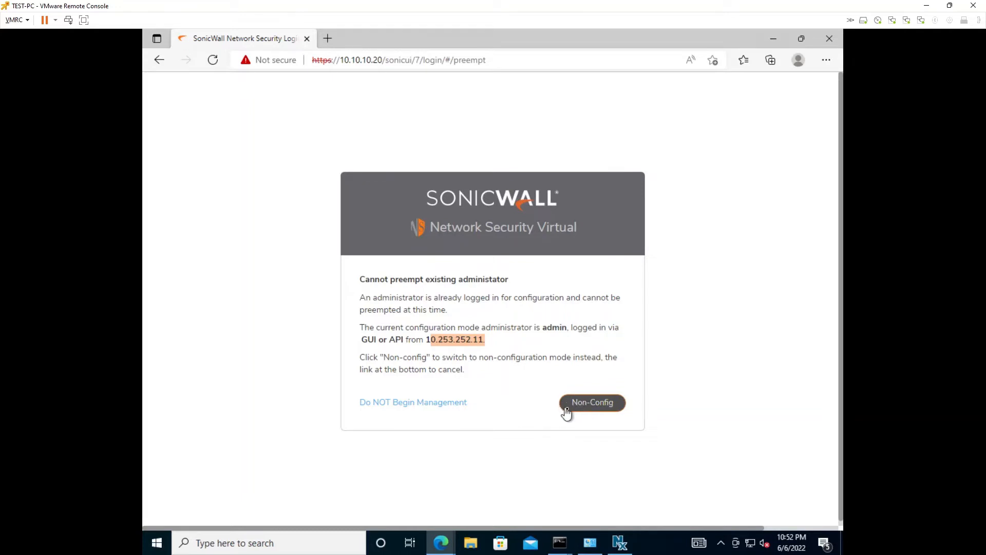
click(593, 406)
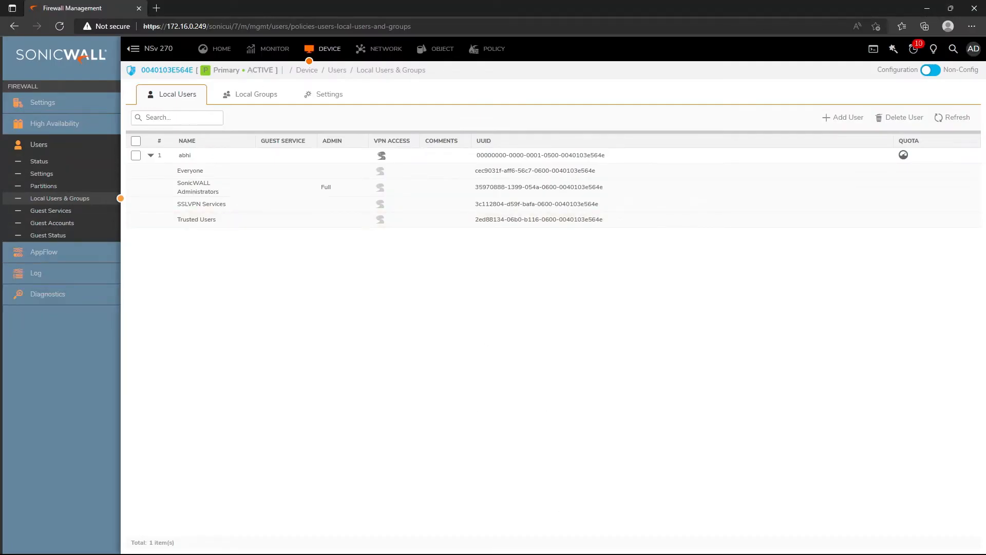
Step: Open NetExtender and review the tunnel's Routes, DNS and Status tabs
key(super)
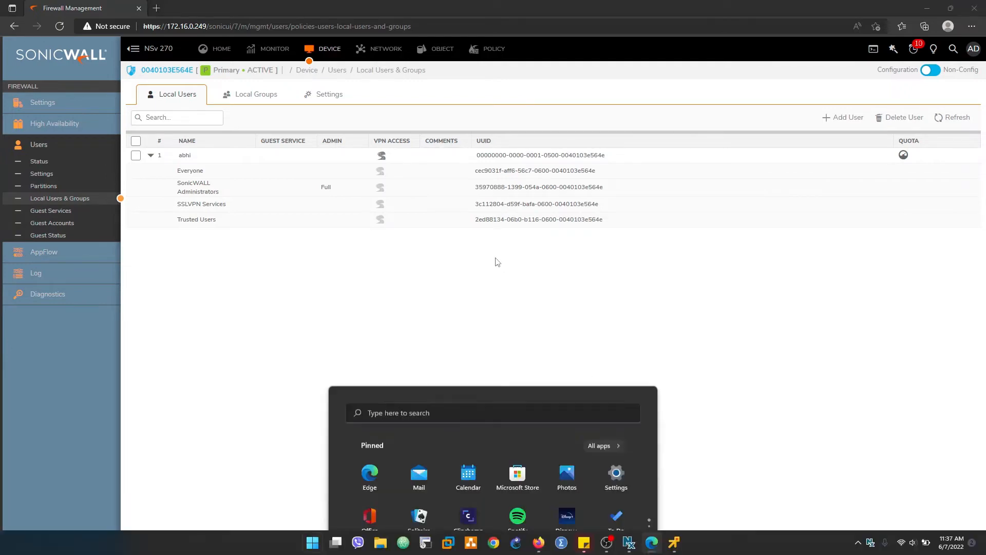
key(super)
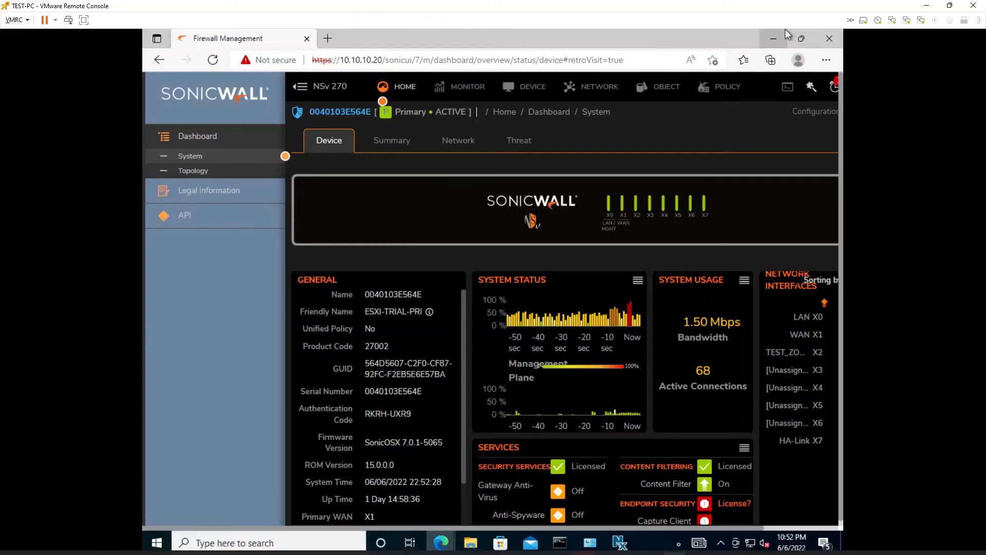
click(621, 543)
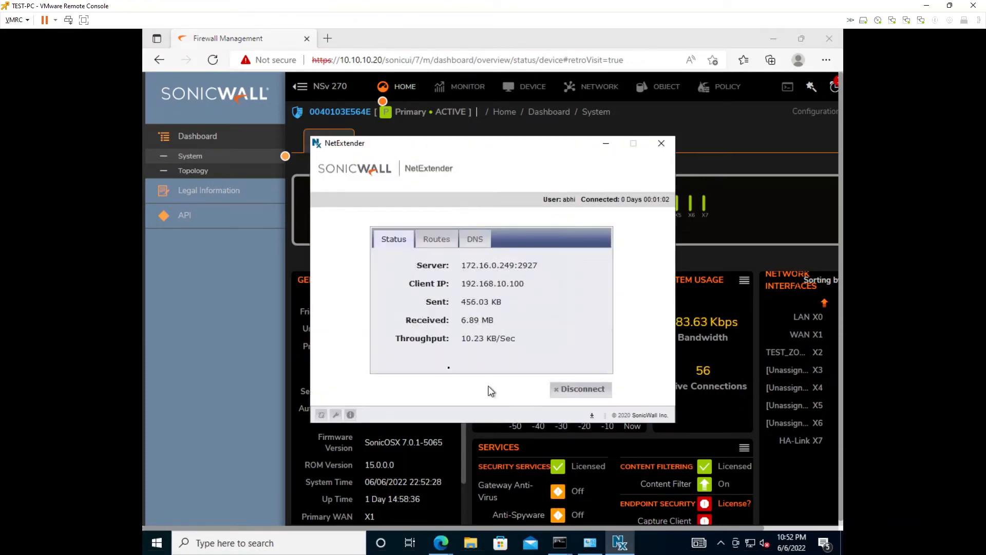
click(432, 242)
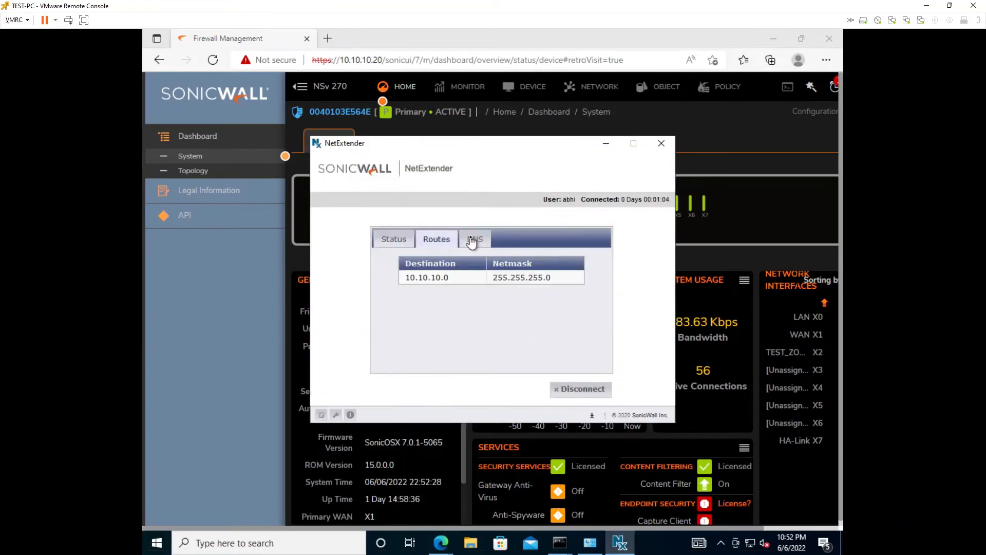
click(472, 242)
click(391, 241)
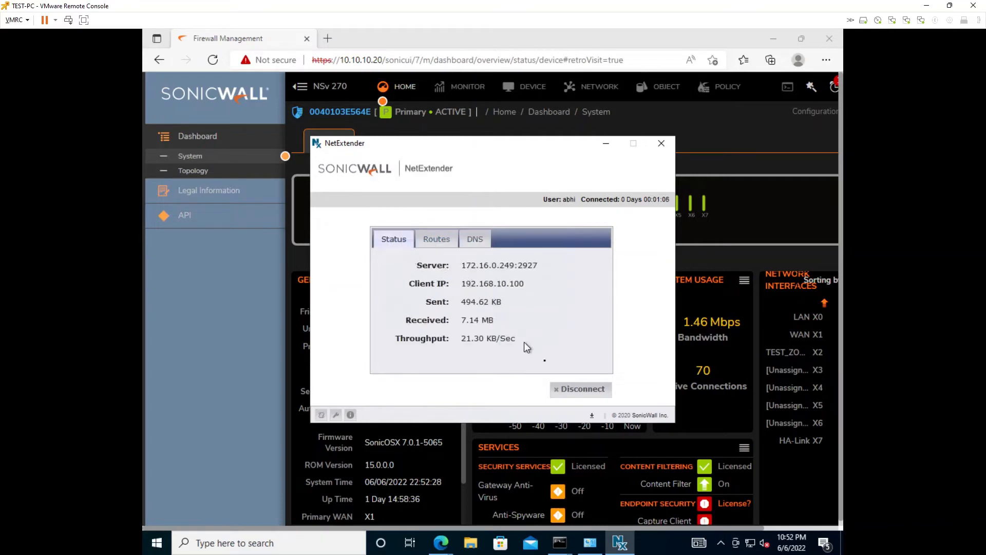
Step: Disconnect the VPN and reload the SonicOS page, which now fails to connect
click(589, 392)
click(359, 60)
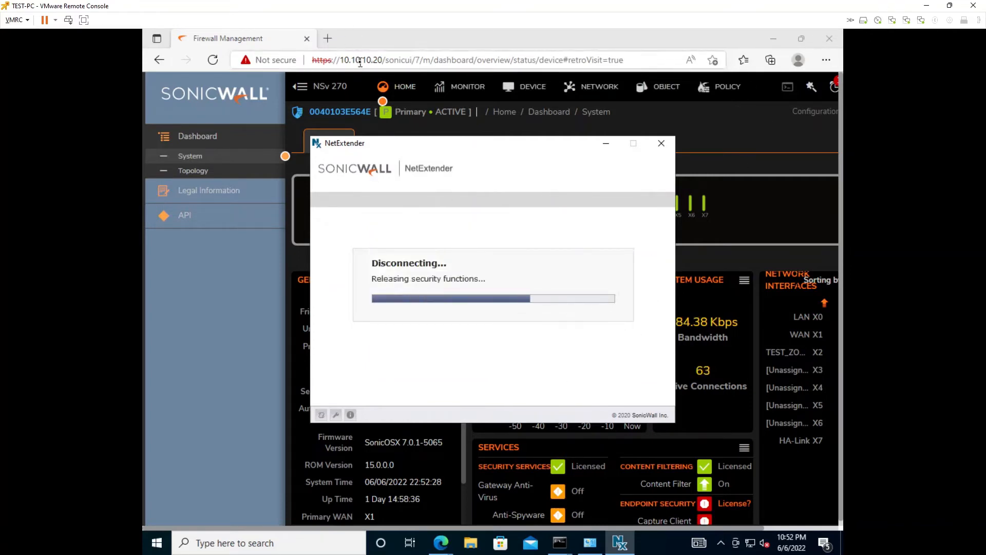
key(Return)
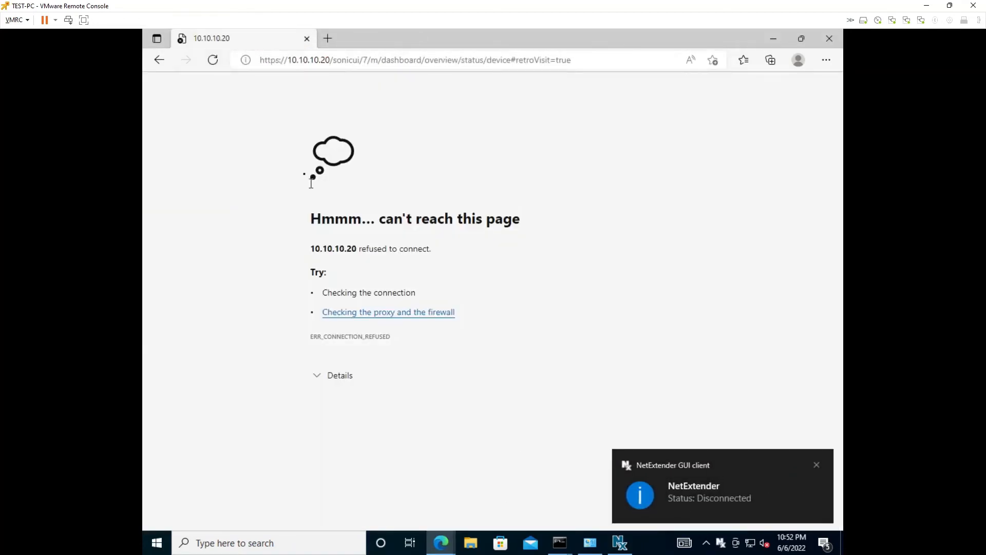
Step: Reload 10.10.10.20 in Edge and rerun ping 10.10.10.20 -t, confirming it stays unreachable
click(212, 60)
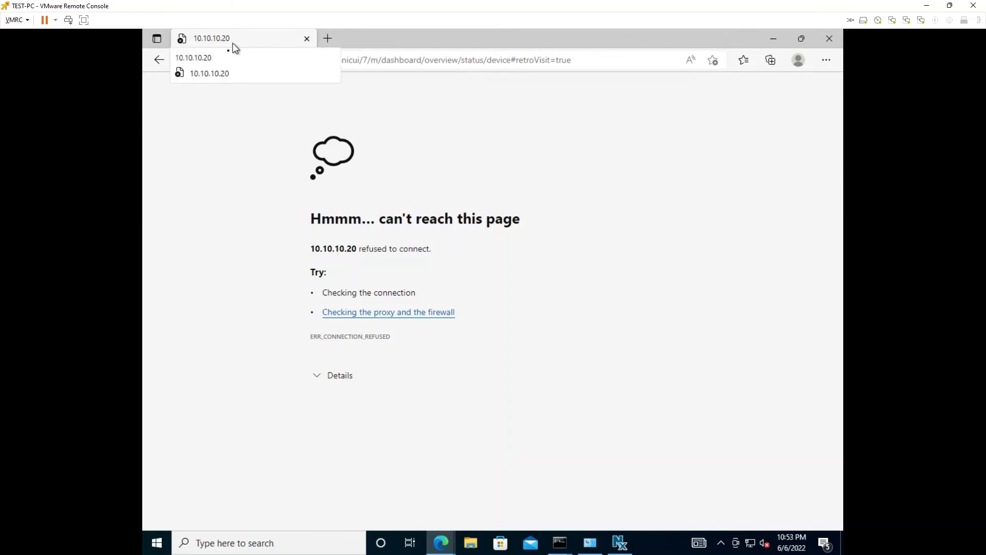
click(560, 543)
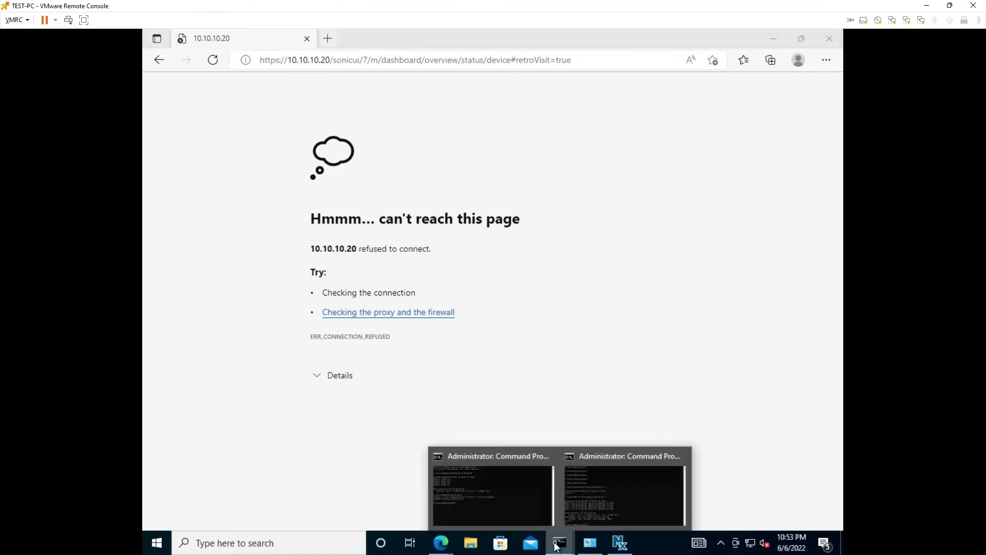
click(606, 507)
key(Up)
key(Return)
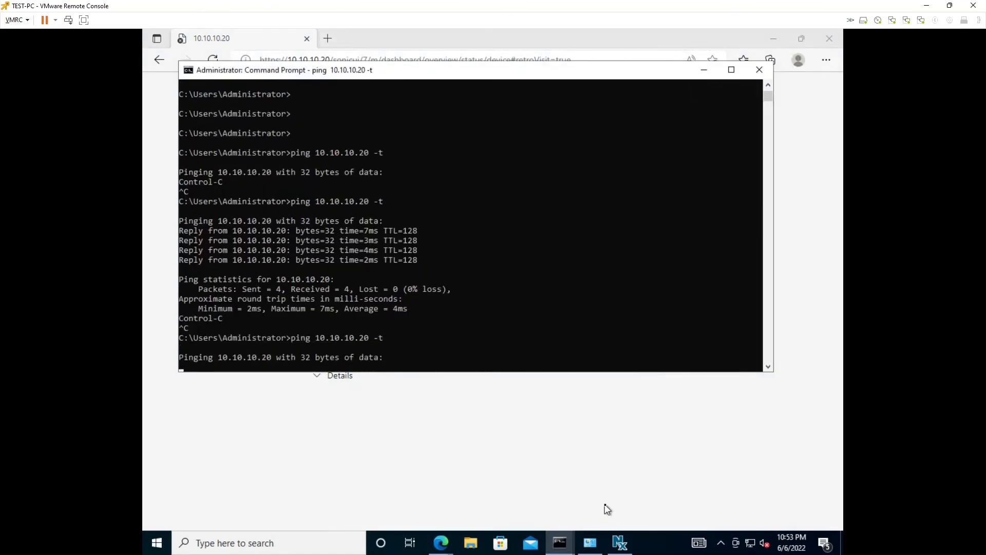
Step: Stop the ping and return to the host's SonicOS Local Users list at 172.16.0.249
key(ctrl+c)
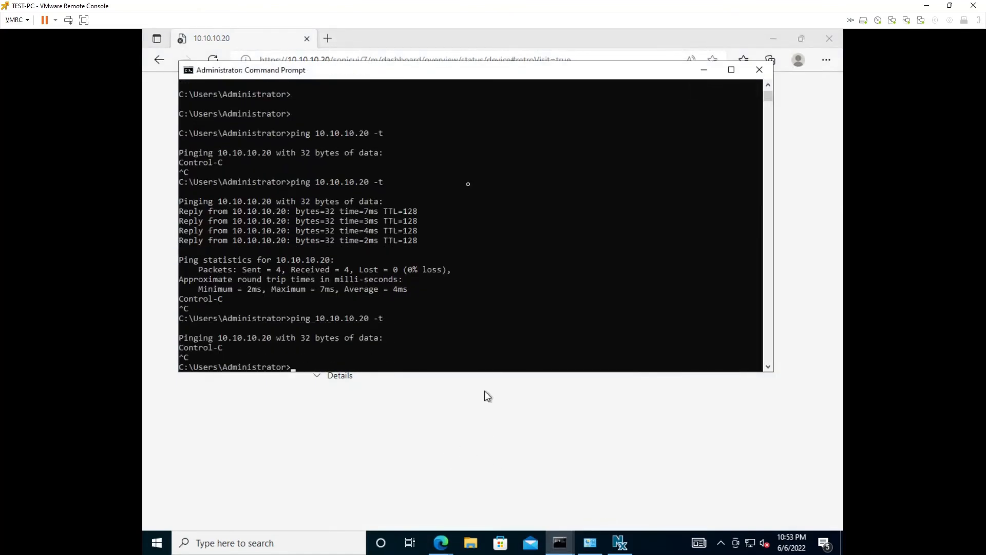
click(927, 6)
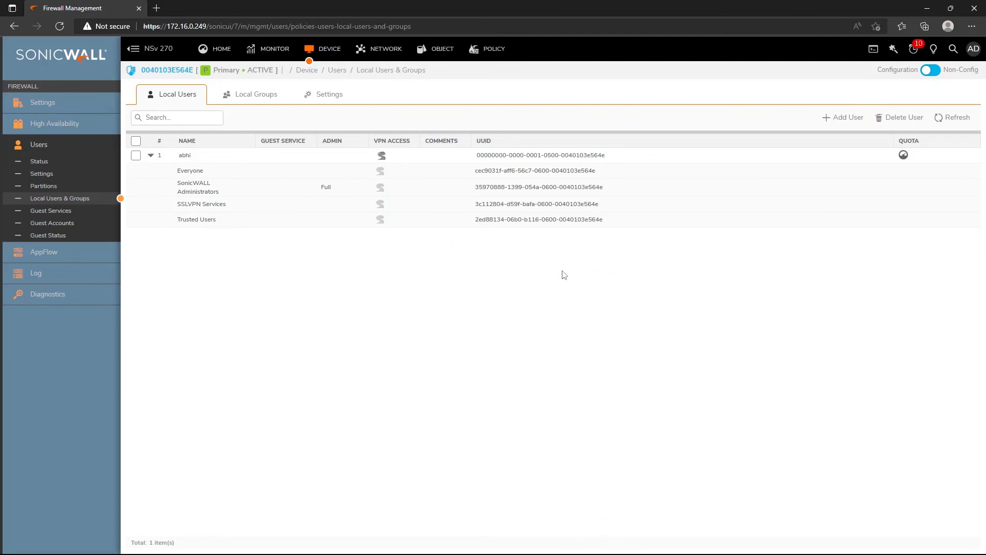
key(super)
key(super)
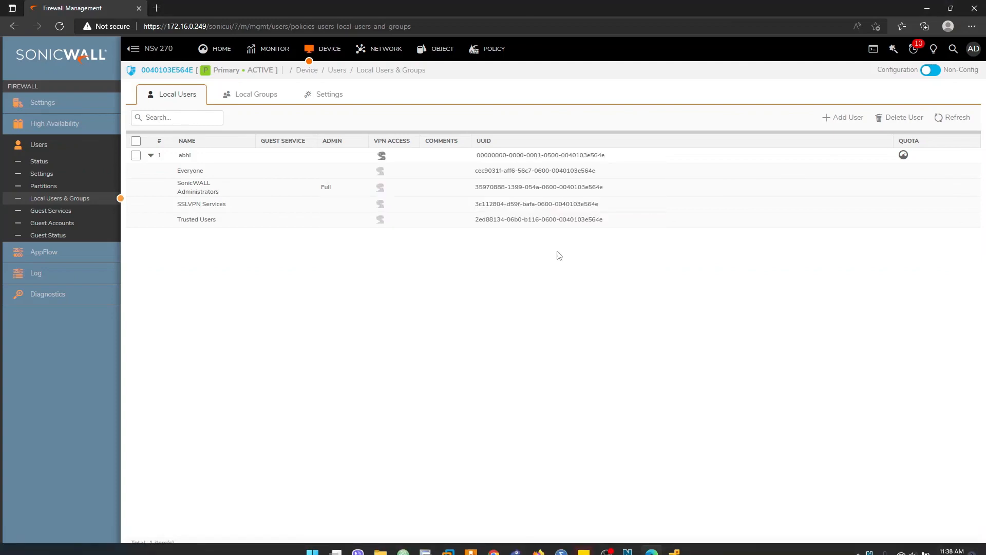